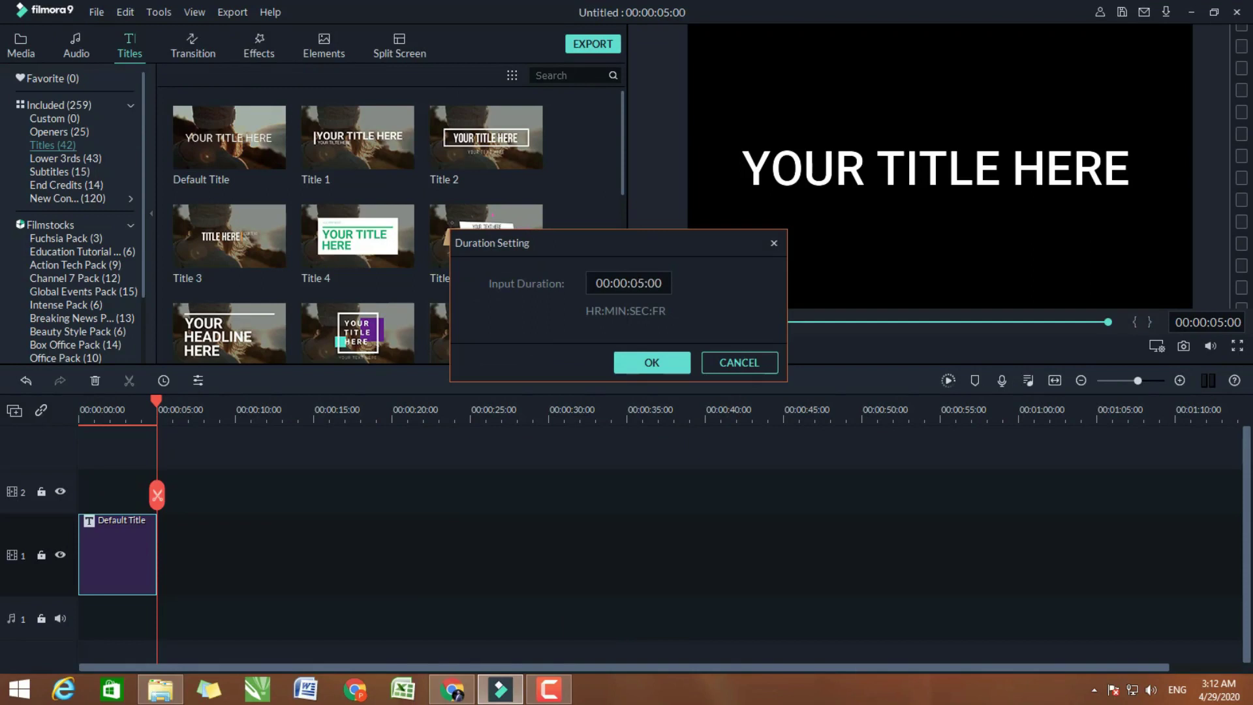
# Set the Default Title clip's duration to 00:00:08:00
pyautogui.press('Down')
pyautogui.press('Down')
pyautogui.press('Down')
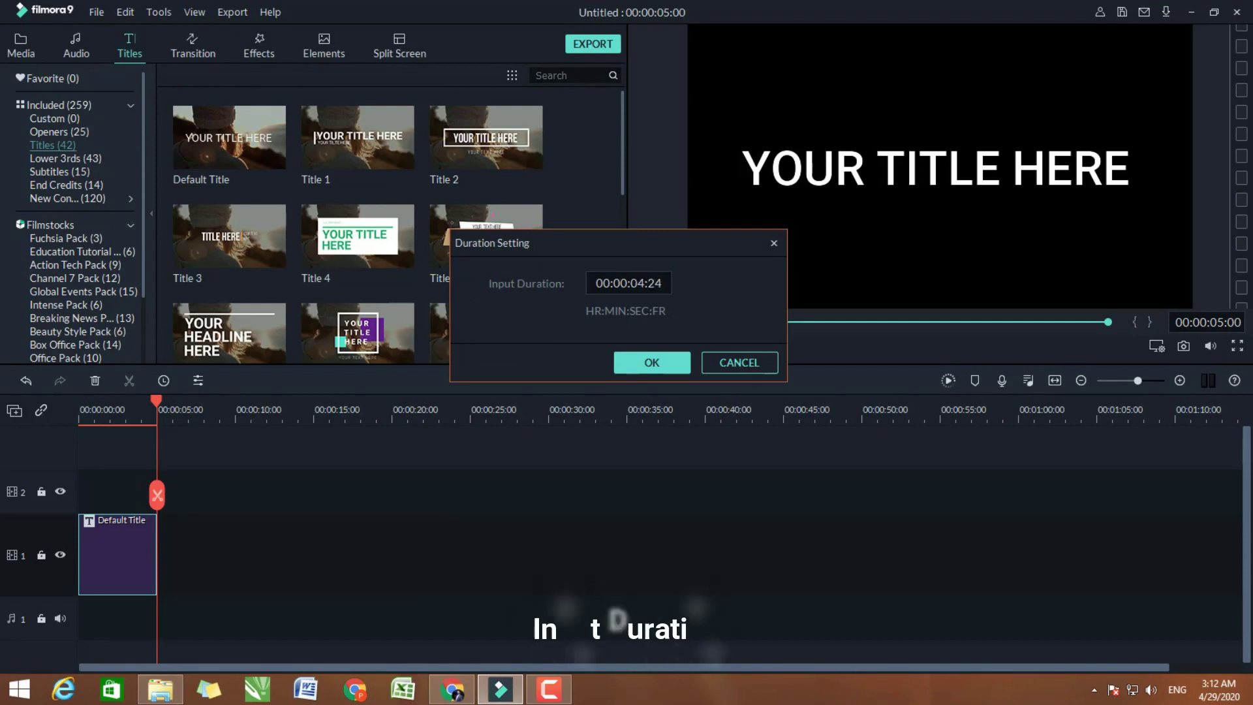
pyautogui.tripleClick(645, 283)
pyautogui.click(645, 283)
pyautogui.press('BackSpace')
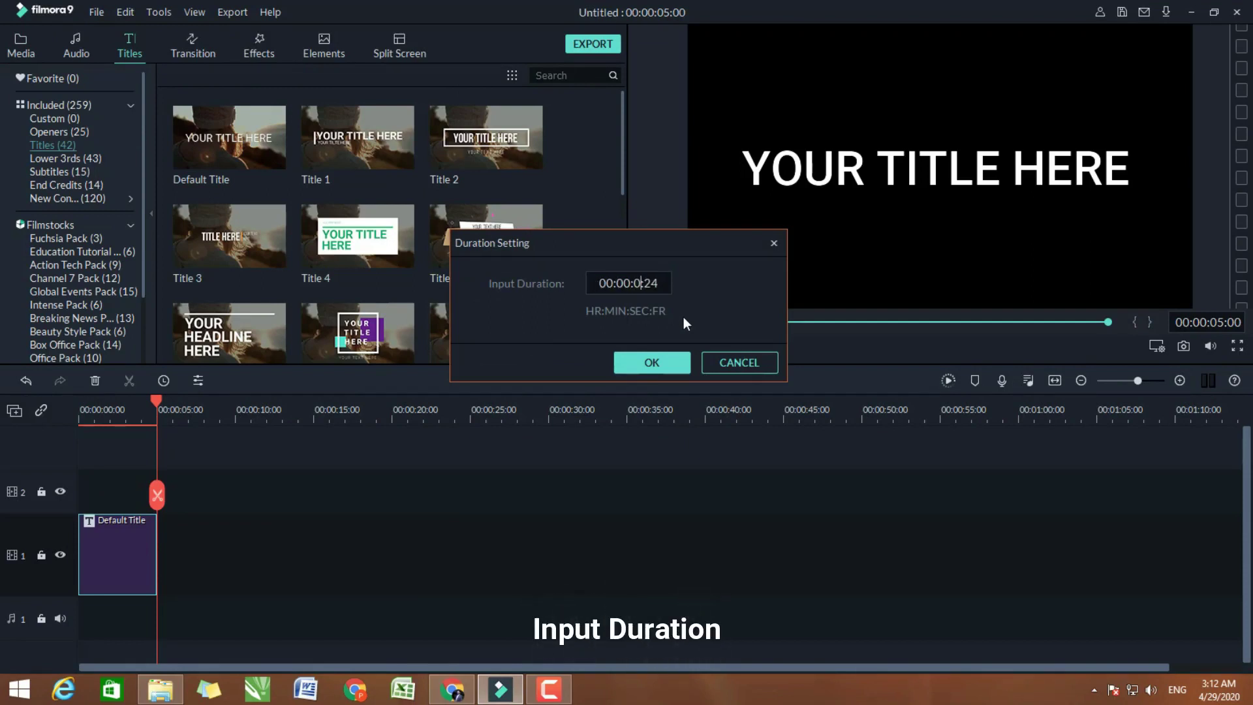
pyautogui.write('8')
pyautogui.press('End')
pyautogui.press('BackSpace')
pyautogui.press('BackSpace')
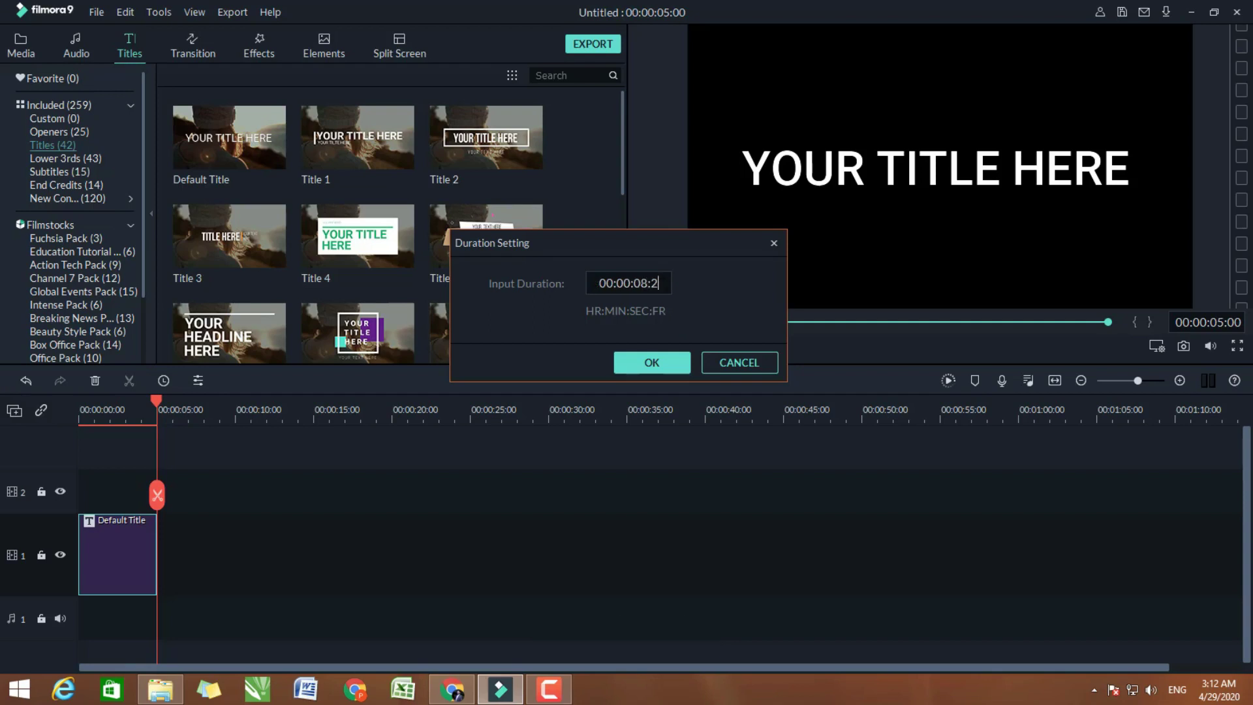
pyautogui.write('00')
pyautogui.click(653, 363)
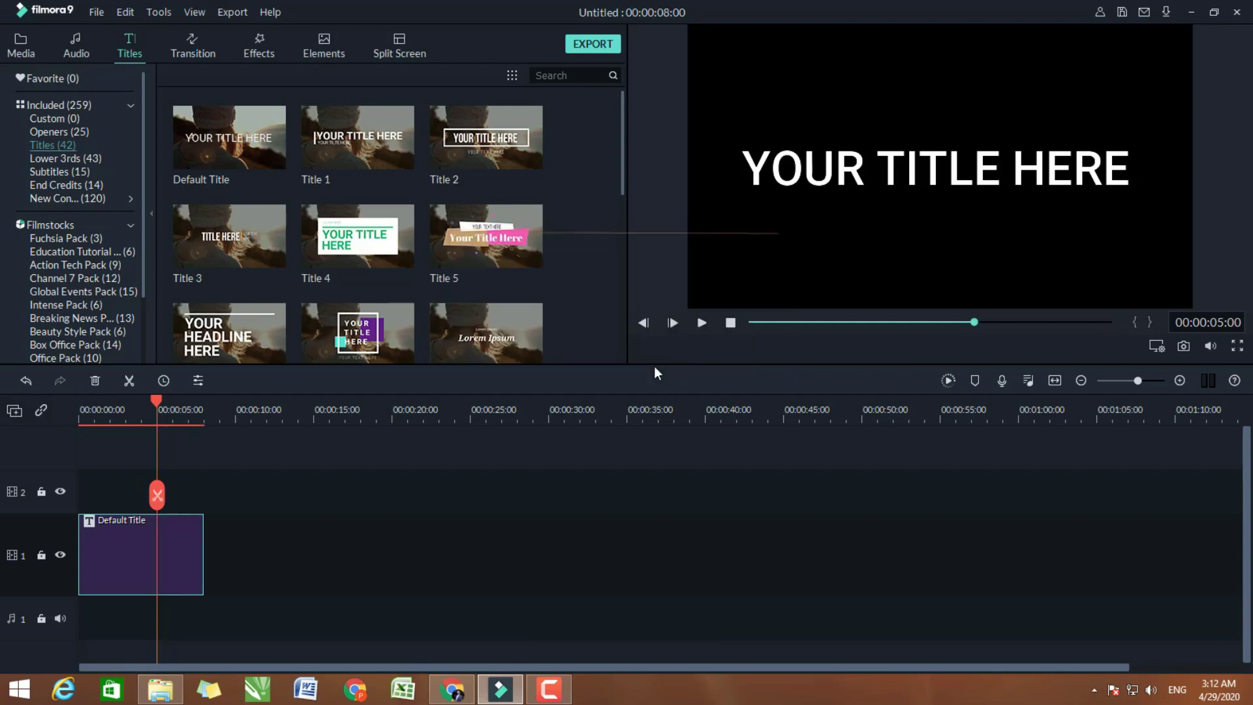
# Replace the placeholder text of the title clip on track 1 with NEON
pyautogui.moveTo(338, 412); pyautogui.dragTo(590, 414)
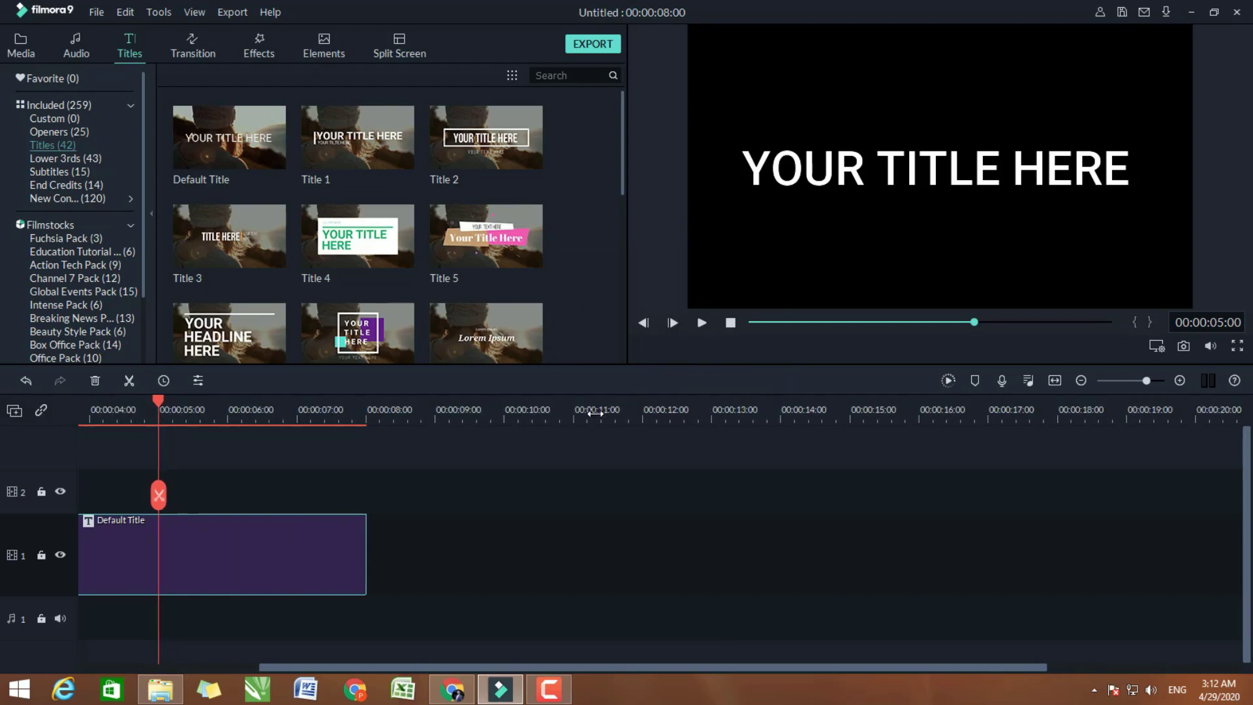
pyautogui.doubleClick(186, 553)
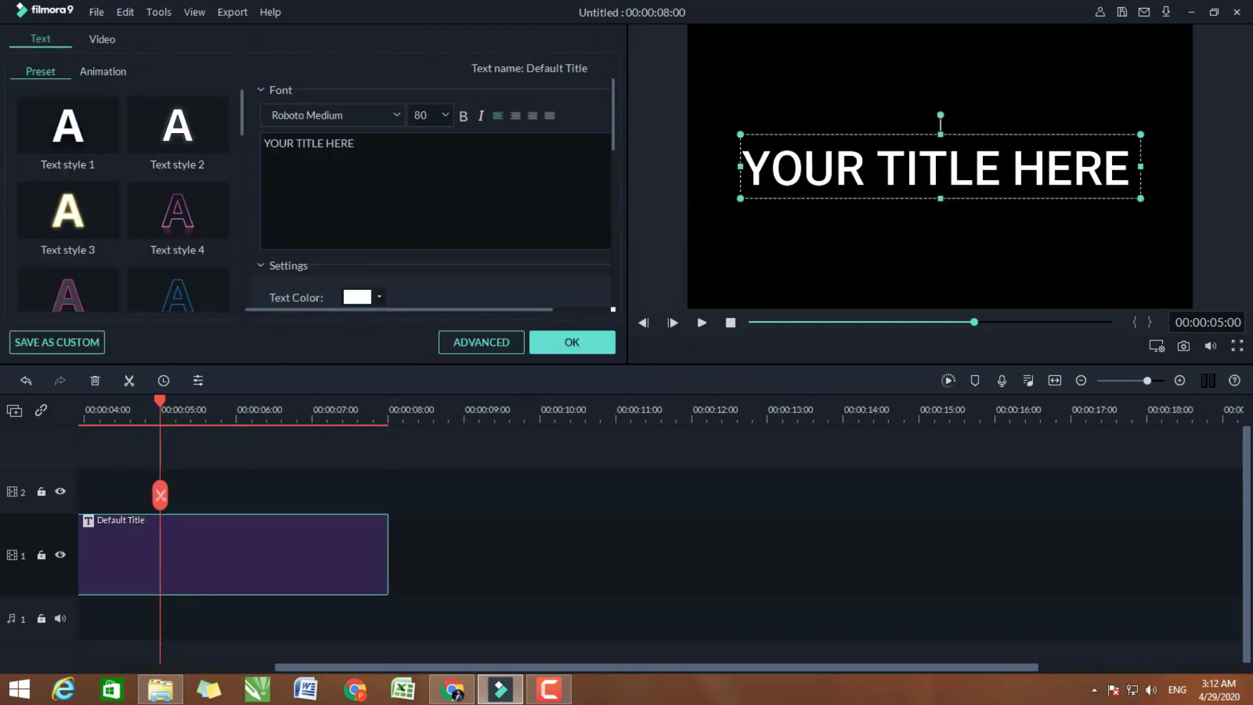
pyautogui.moveTo(371, 150); pyautogui.dragTo(224, 149)
pyautogui.write('N')
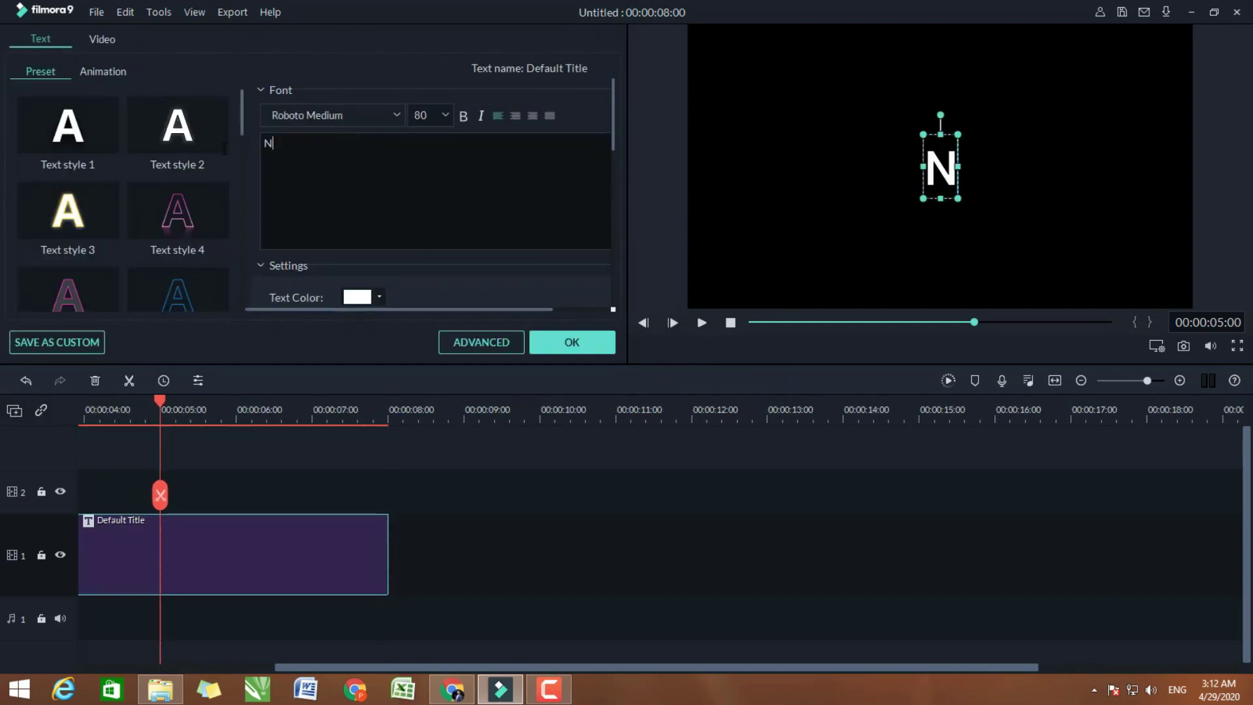
pyautogui.write('EON')
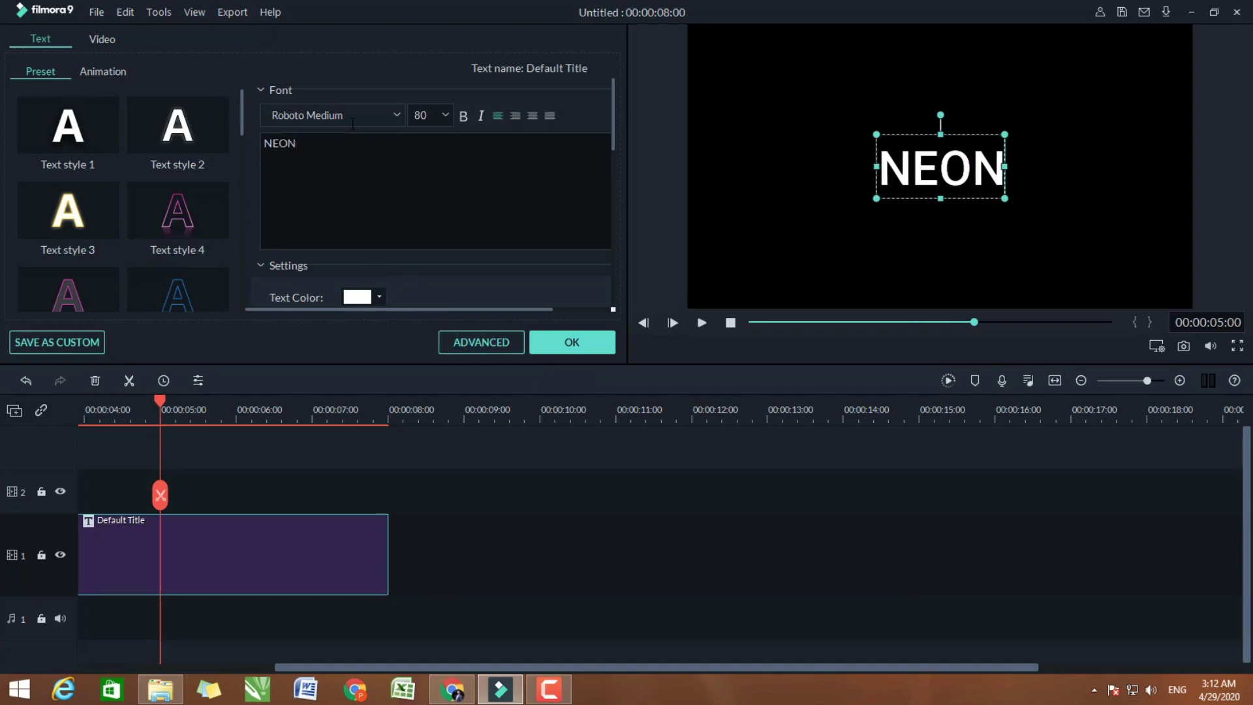
pyautogui.click(398, 113)
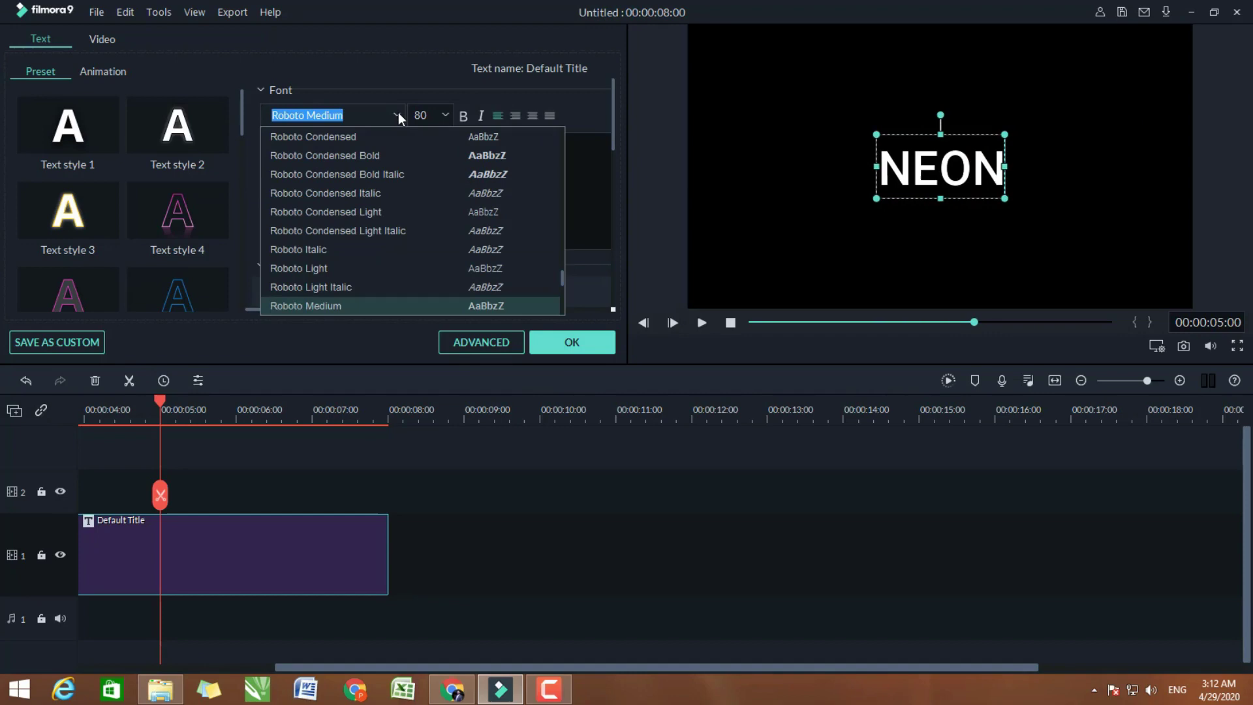
pyautogui.press('b')
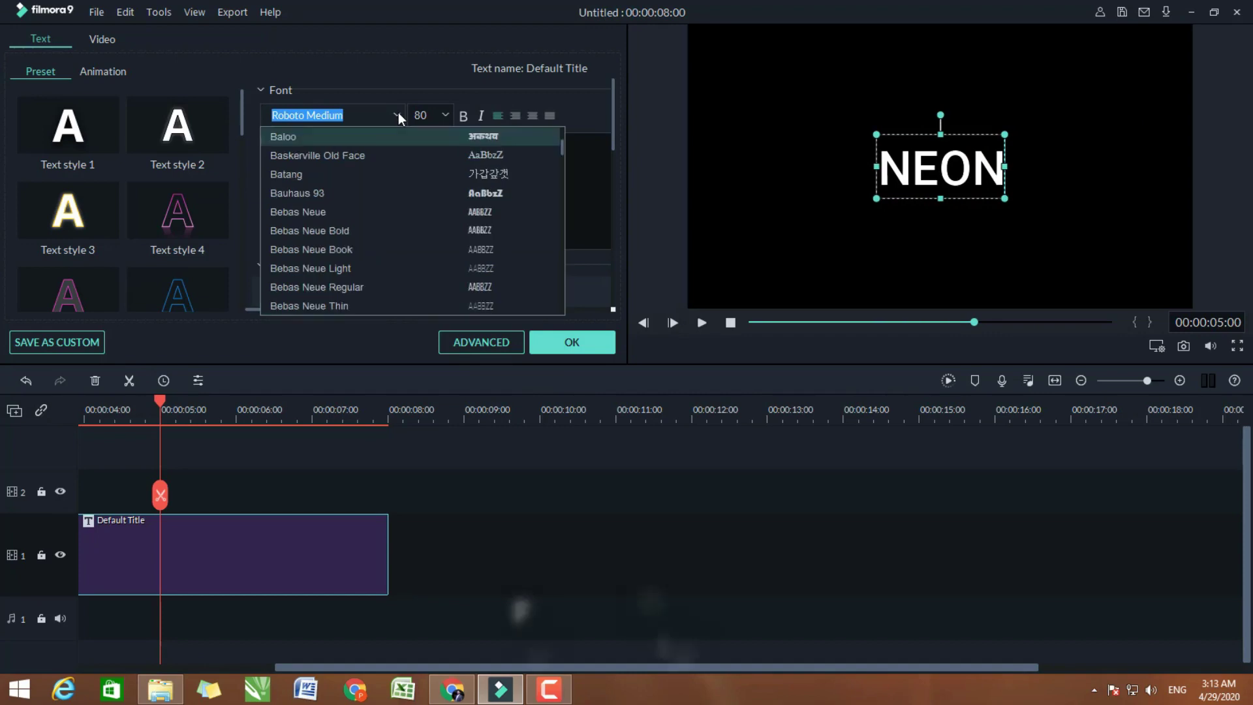
pyautogui.press('o')
pyautogui.press('c')
pyautogui.press('b')
pyautogui.press('b')
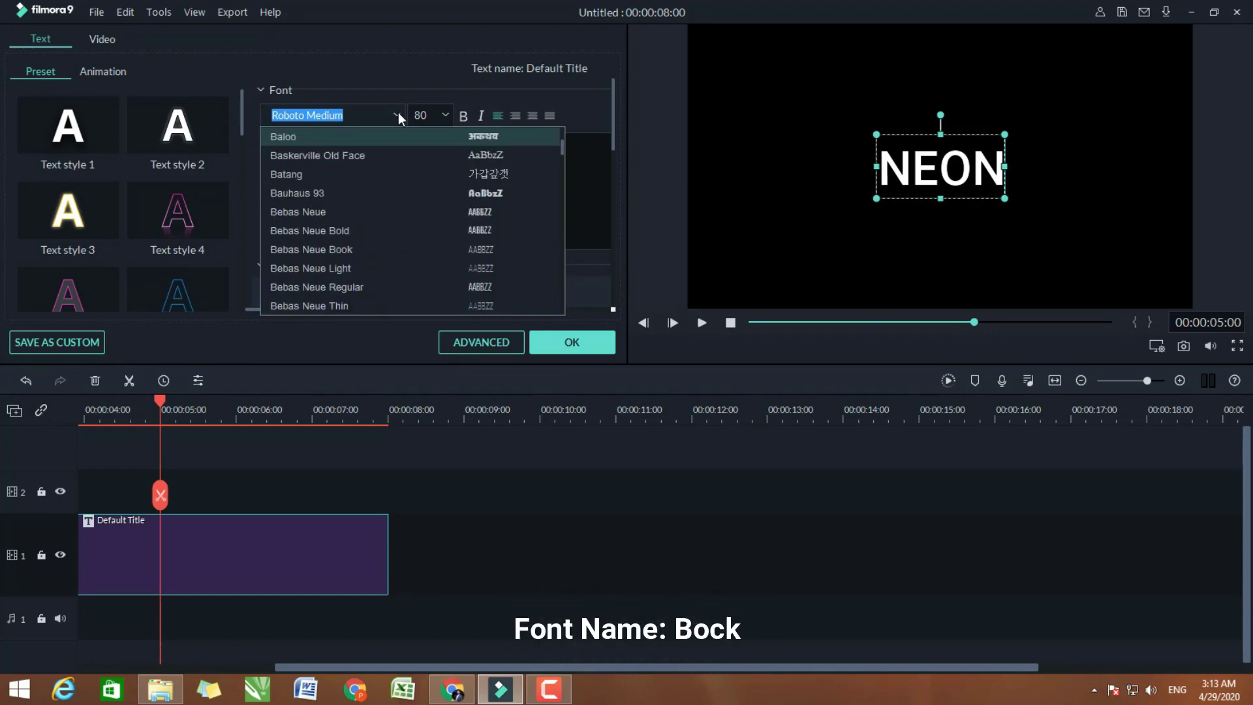
pyautogui.press('o')
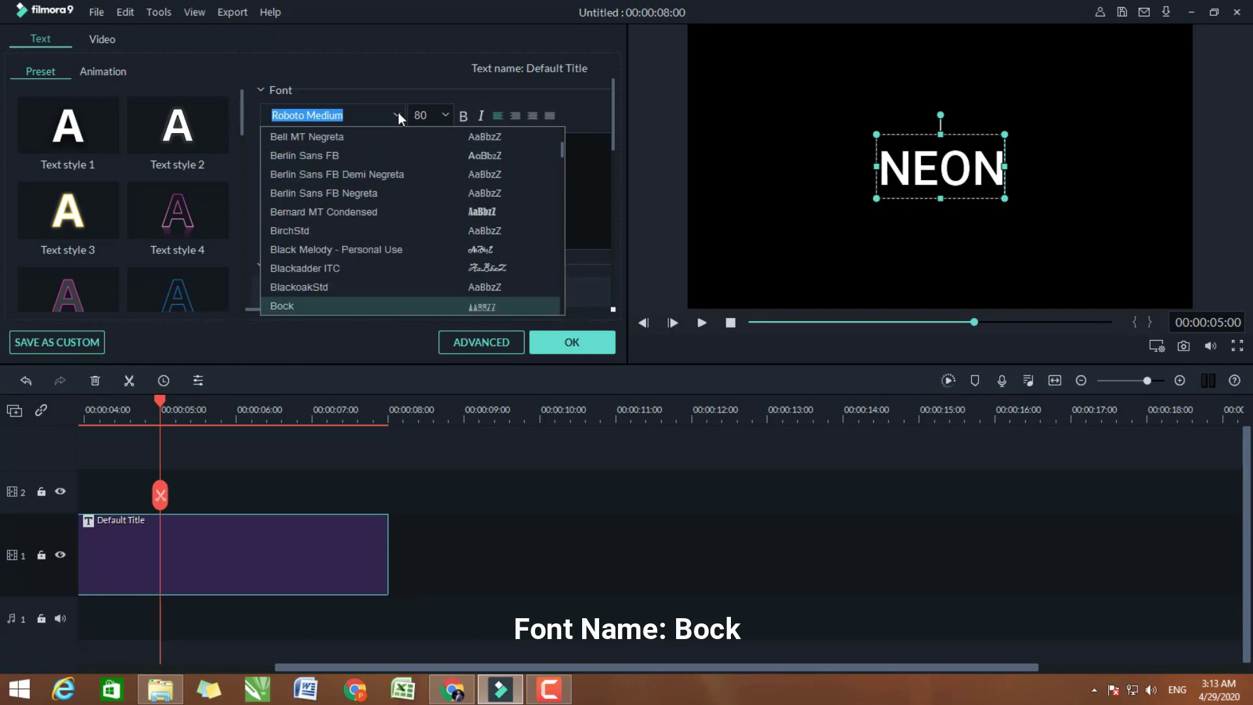
# Set the NEON title's font to Bock and apply the text changes
pyautogui.click(385, 117)
pyautogui.moveTo(305, 115); pyautogui.dragTo(265, 115)
pyautogui.hotkey('ctrl', 'a')
pyautogui.press('BackSpace')
pyautogui.write('Bock')
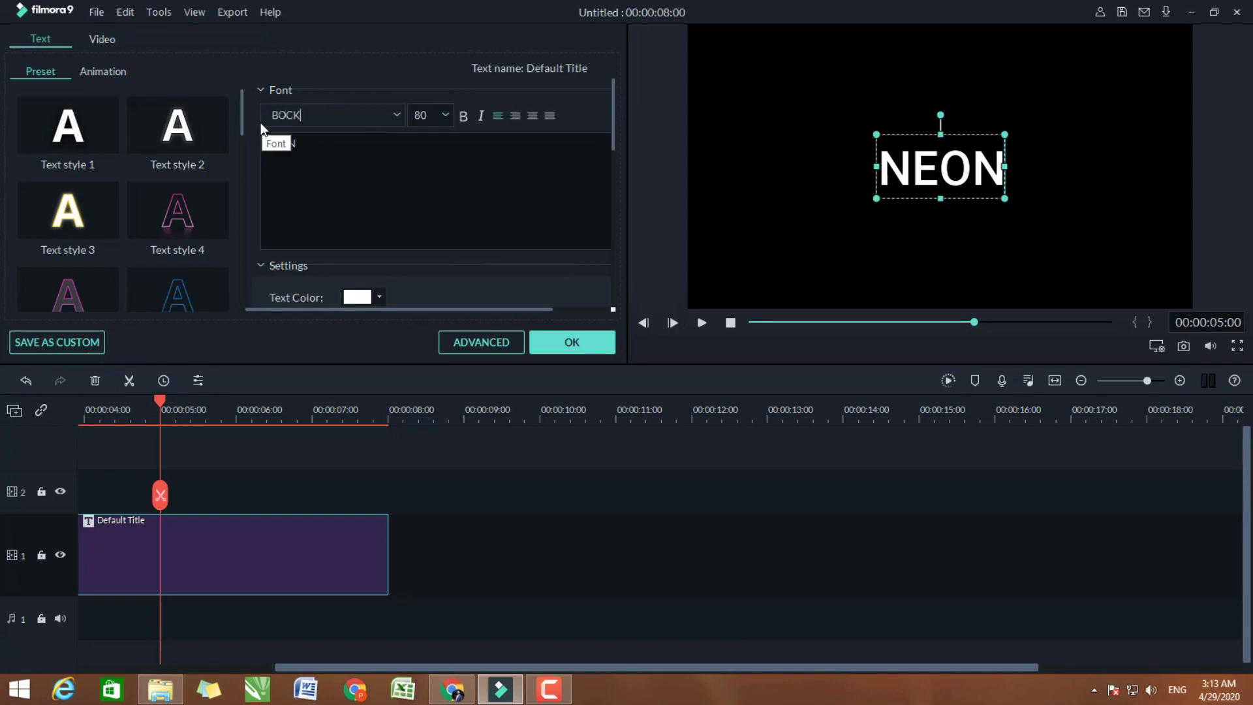
pyautogui.click(550, 341)
# Copy the NEON title clip, lock video track 1, and paste the copy onto track 2 at the timeline's start
pyautogui.rightClick(222, 542)
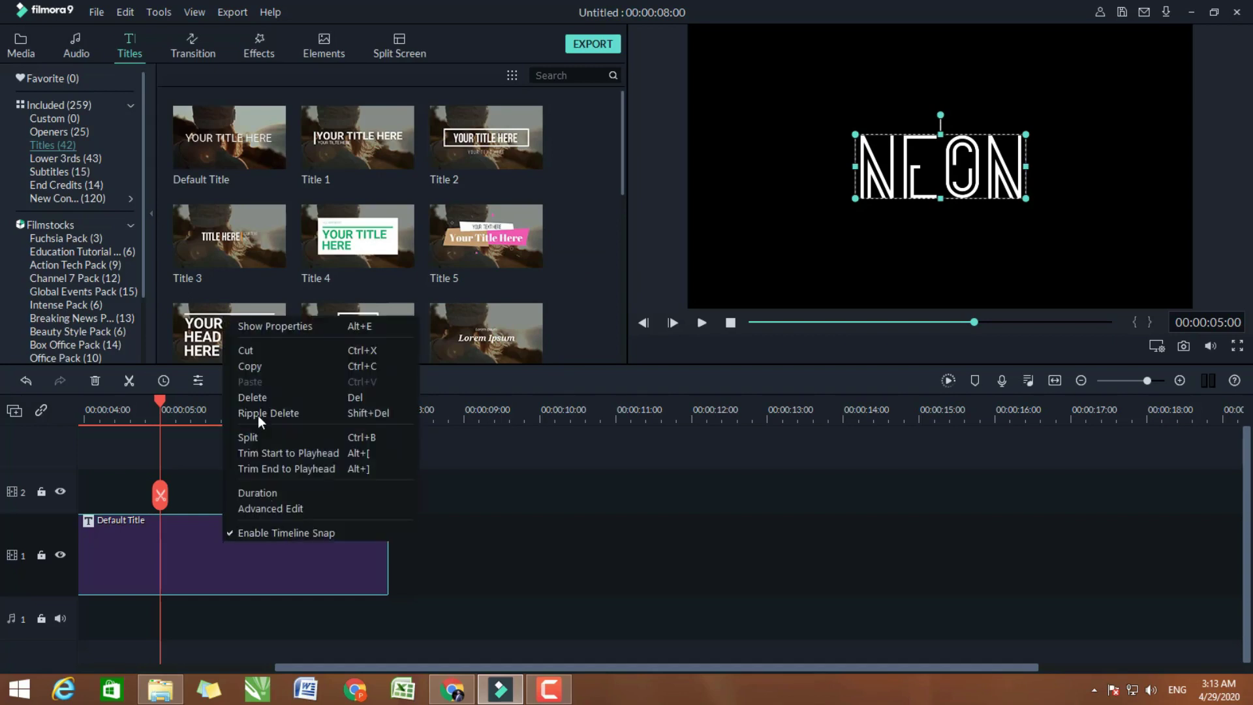
pyautogui.click(248, 366)
pyautogui.click(137, 456)
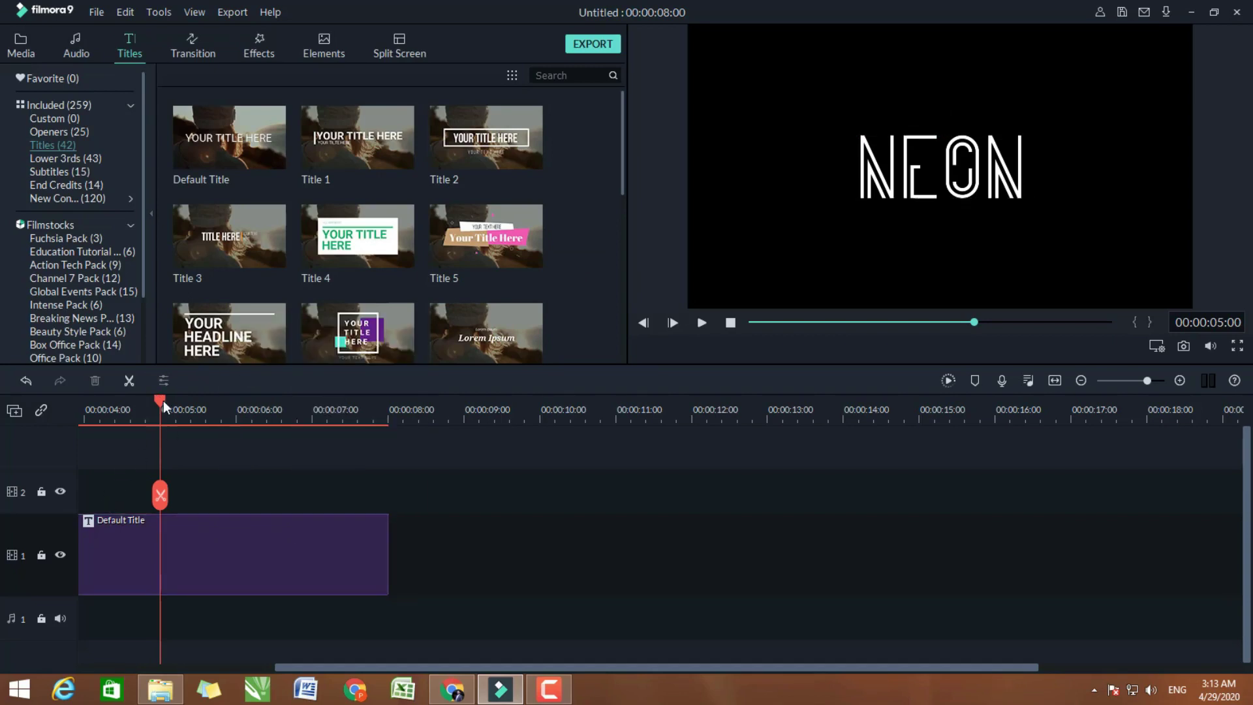
pyautogui.moveTo(163, 402); pyautogui.dragTo(4, 404)
pyautogui.click(731, 322)
pyautogui.click(41, 555)
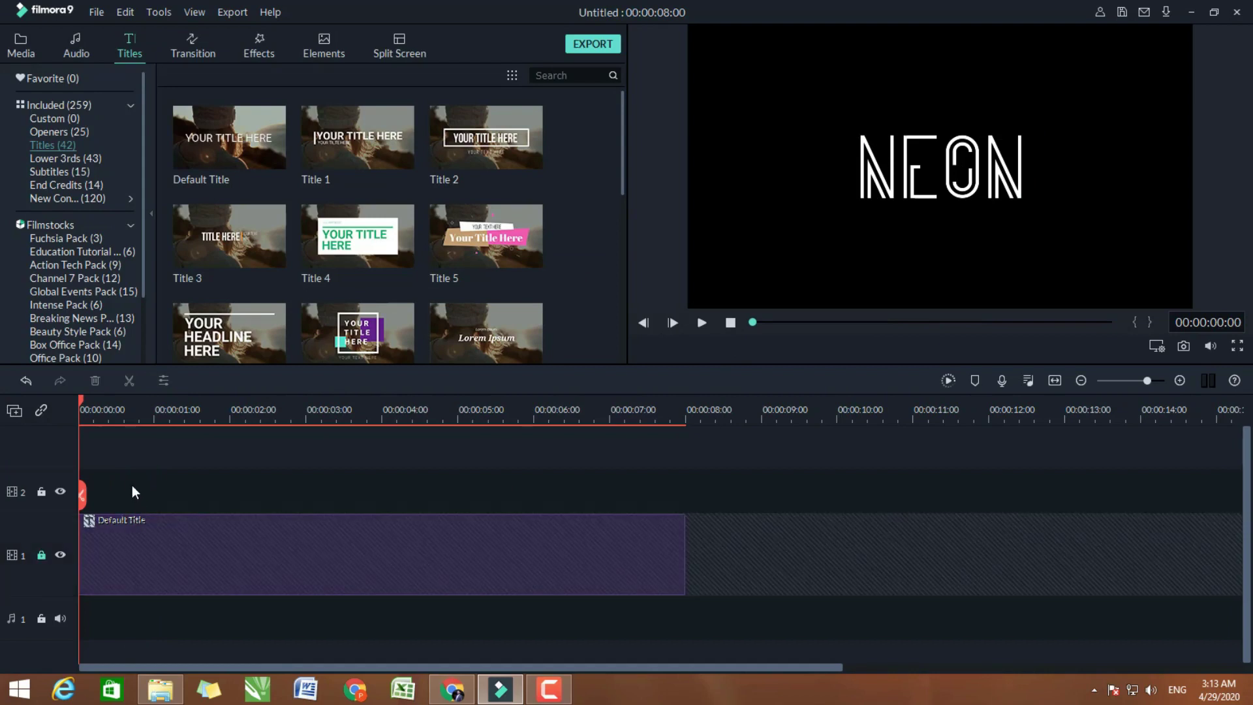
pyautogui.hotkey('ctrl', 'v')
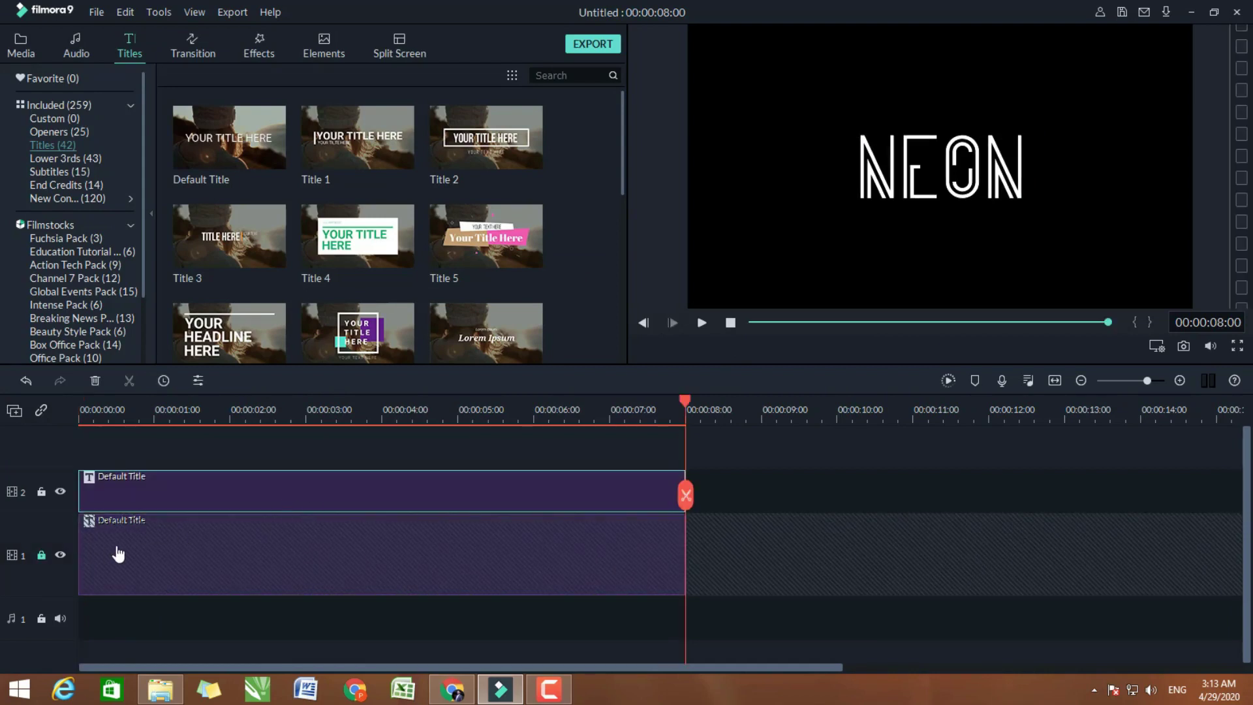
# Lock and hide video track 2, and unlock video track 1 with the playhead at the start
pyautogui.click(41, 491)
pyautogui.click(60, 491)
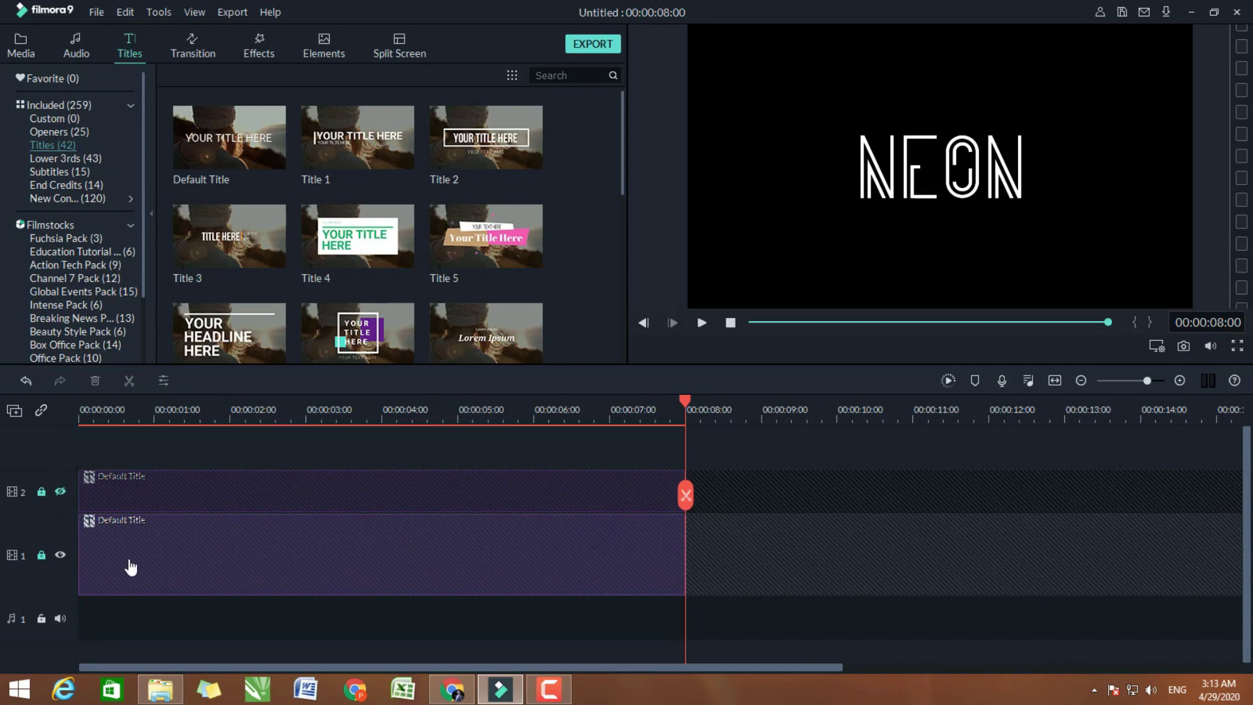
pyautogui.click(701, 323)
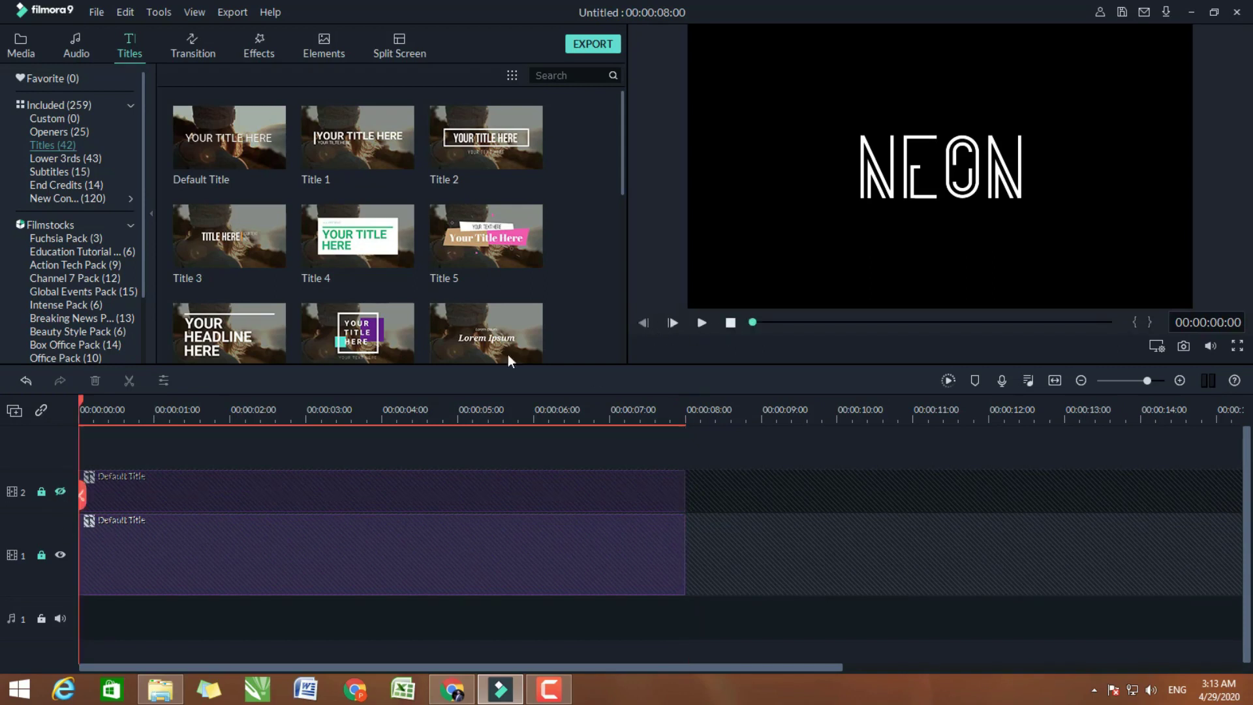
pyautogui.click(41, 555)
# Open the track 1 title in the advanced text editor and set its text fill colour to cyan #00ffff
pyautogui.click(182, 565)
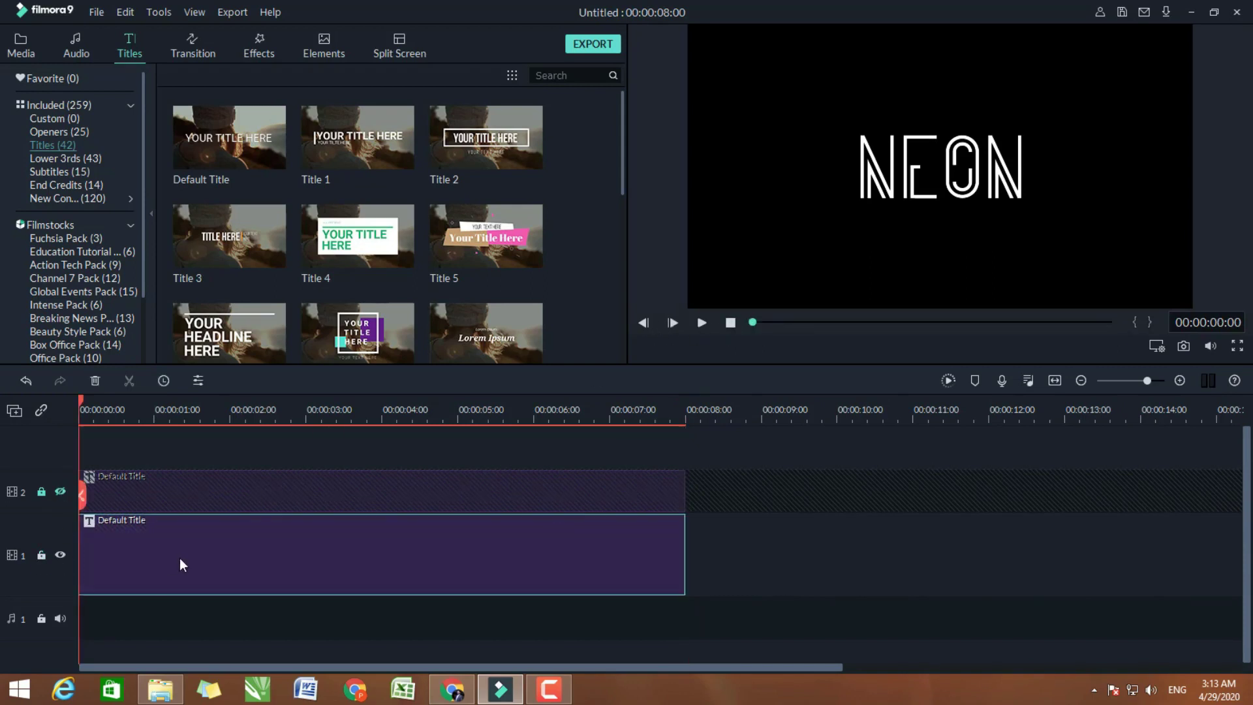
pyautogui.doubleClick(181, 560)
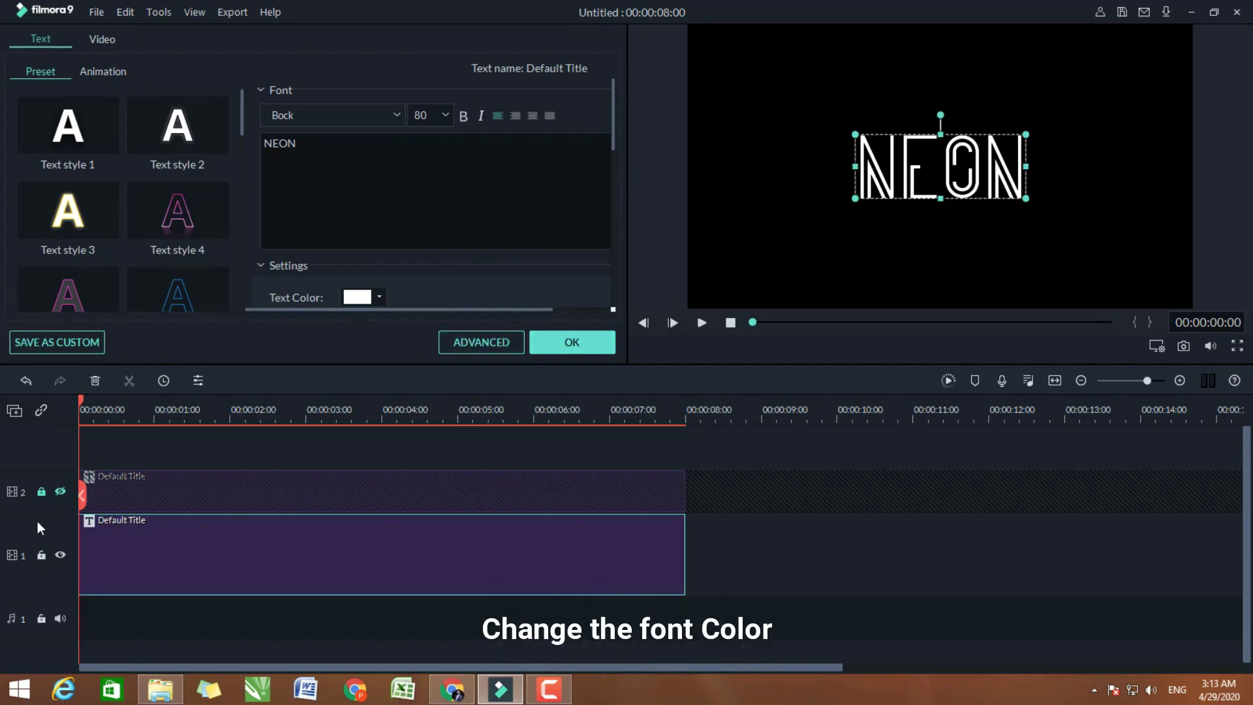
pyautogui.click(483, 339)
pyautogui.scroll(5, 325, 242)
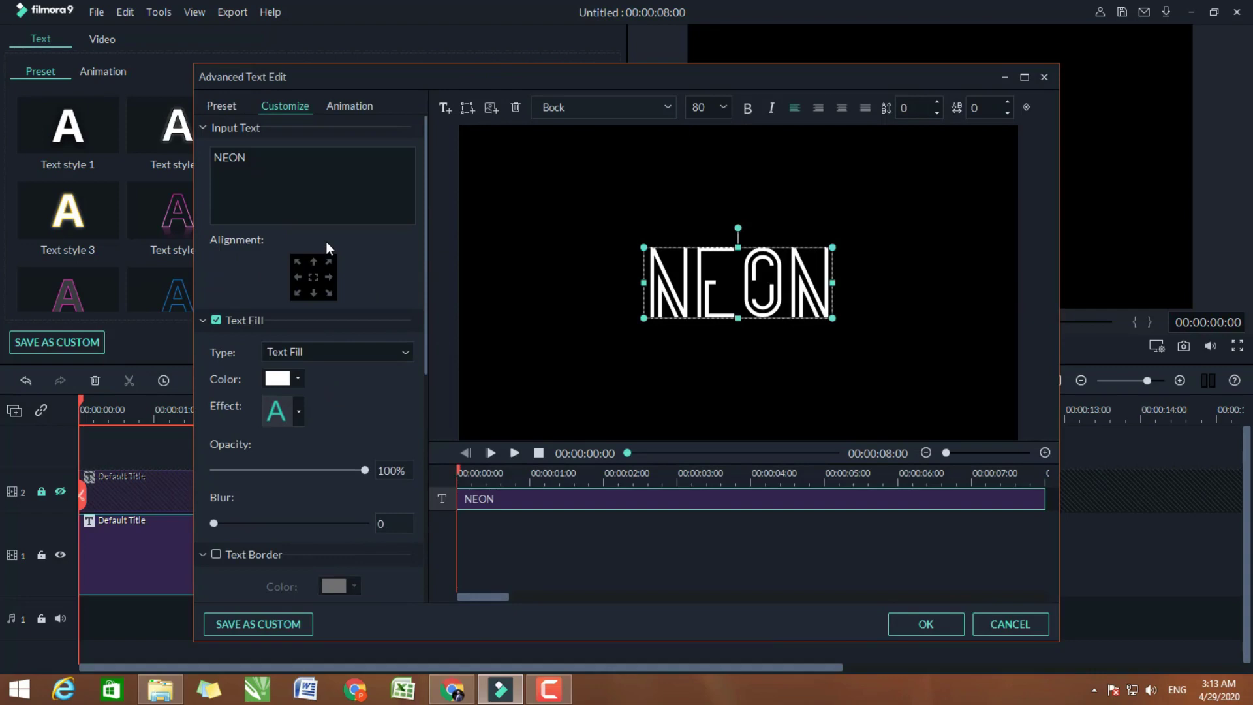
pyautogui.click(298, 380)
pyautogui.click(311, 460)
pyautogui.click(573, 253)
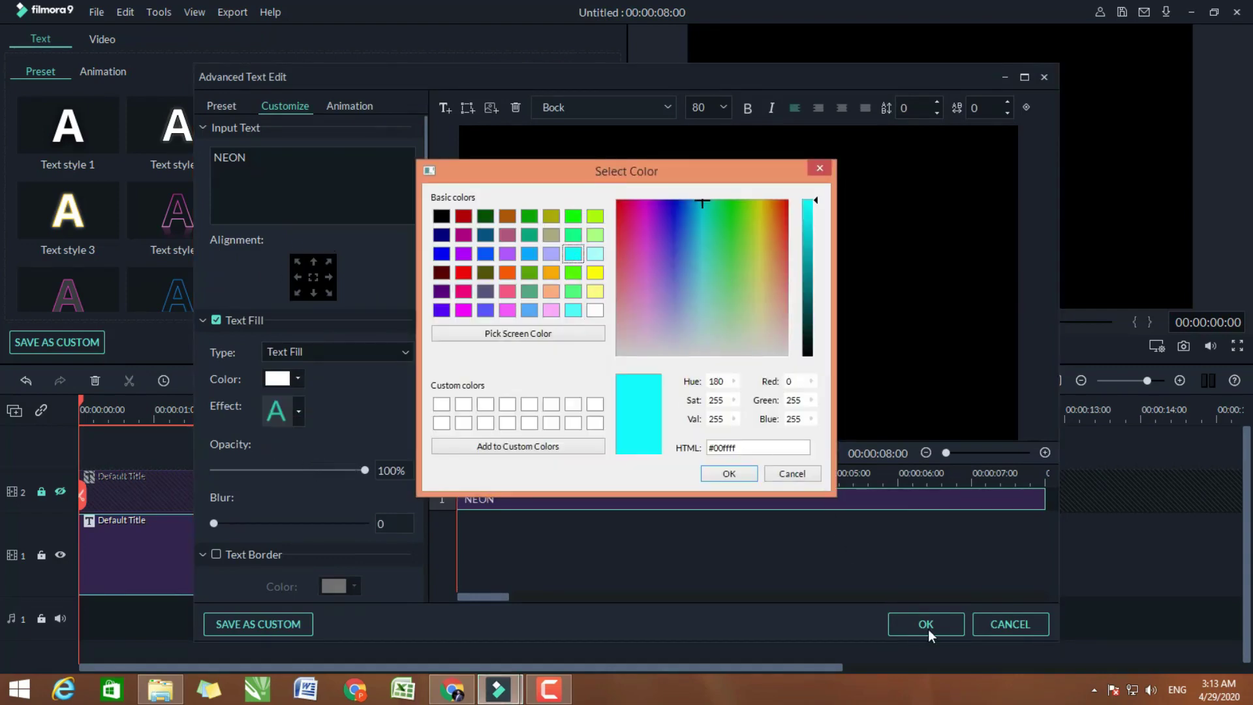
pyautogui.click(730, 472)
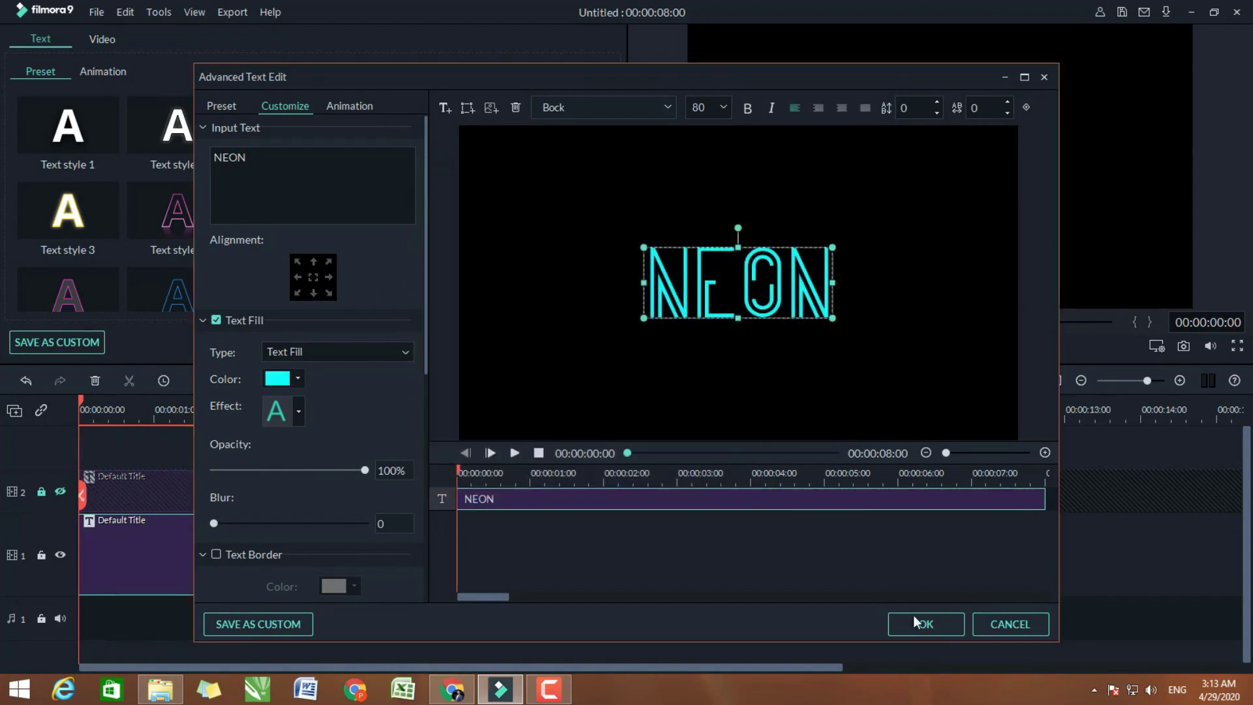
# Enable the text border on the NEON title and set its colour to pale cyan
pyautogui.scroll(-3, 319, 411)
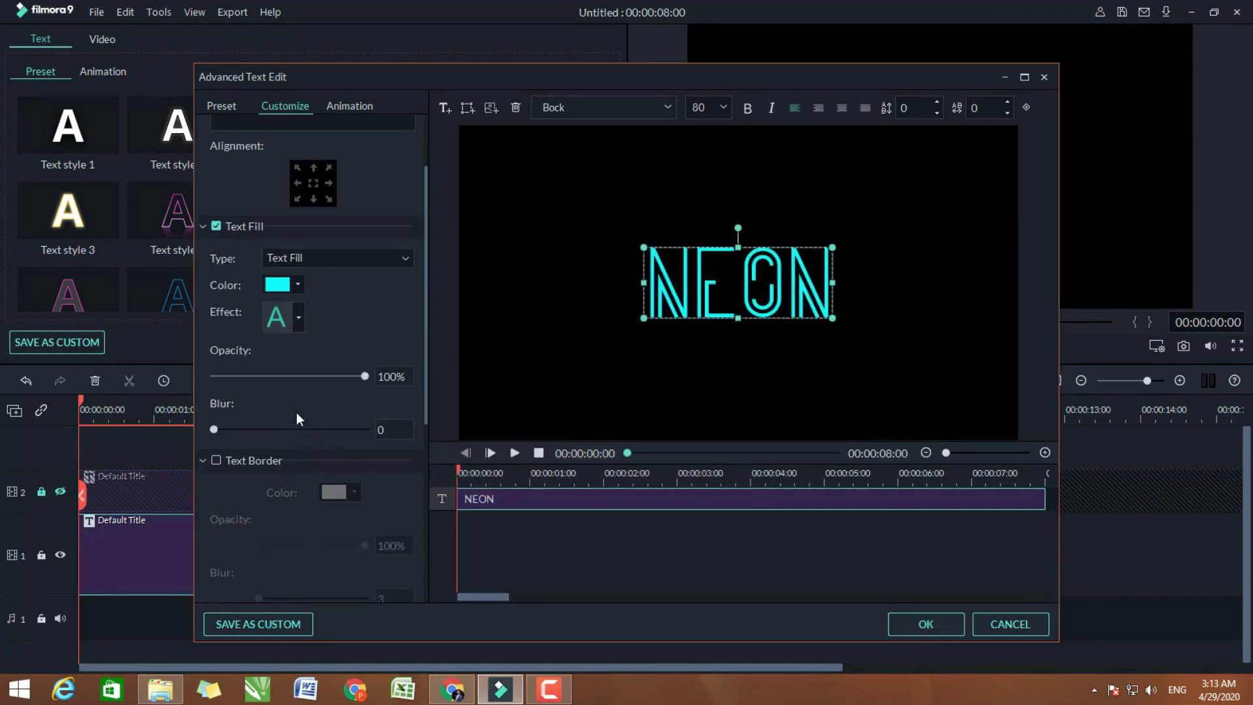
pyautogui.scroll(-2, 261, 431)
pyautogui.click(217, 413)
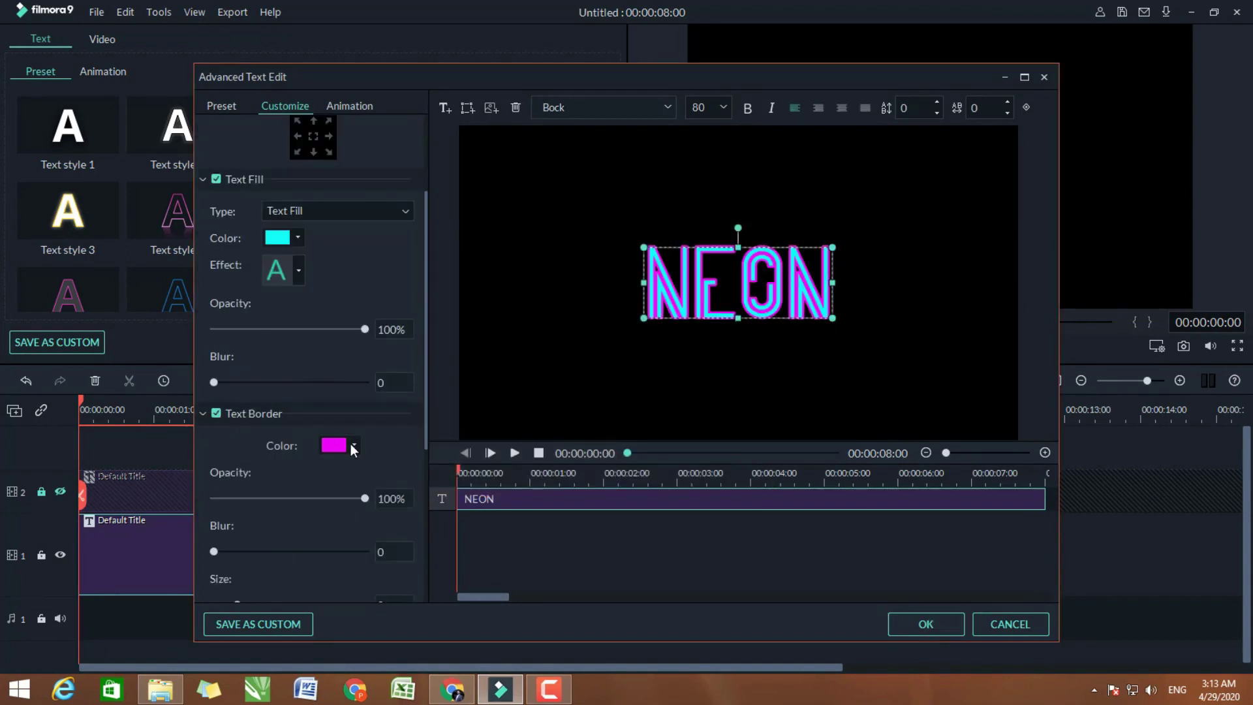
pyautogui.click(354, 444)
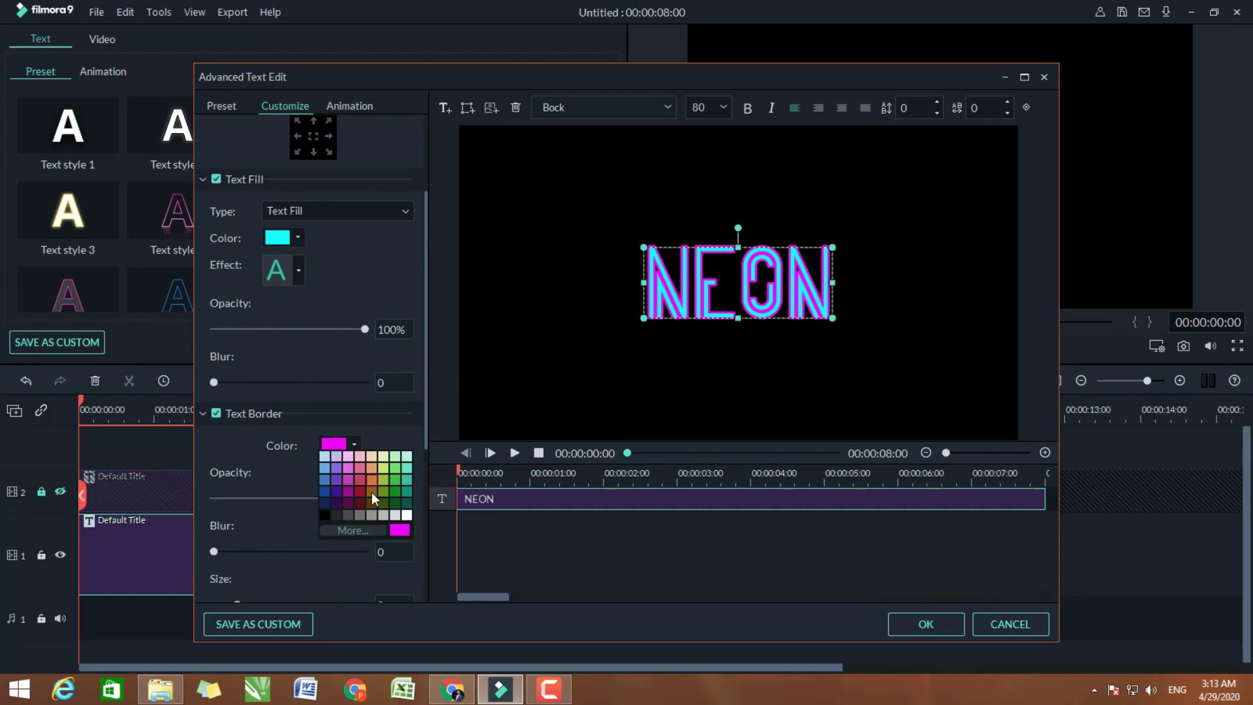
pyautogui.click(362, 531)
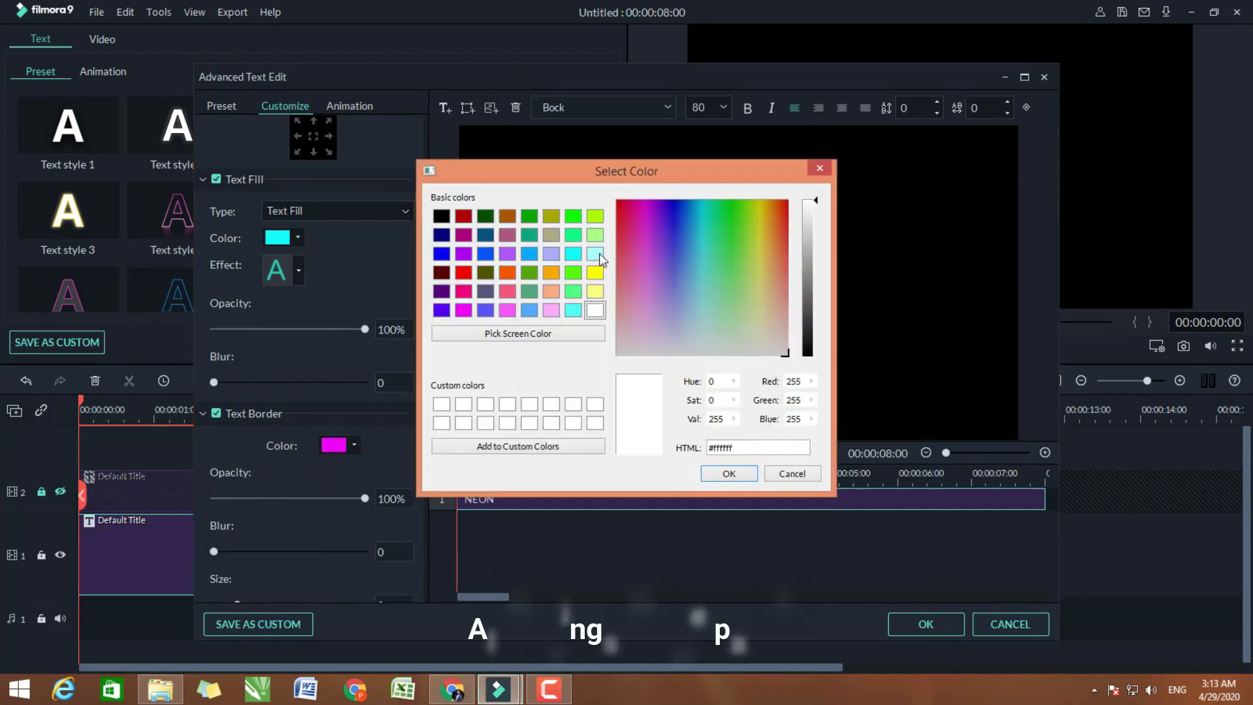
pyautogui.click(595, 253)
pyautogui.click(730, 473)
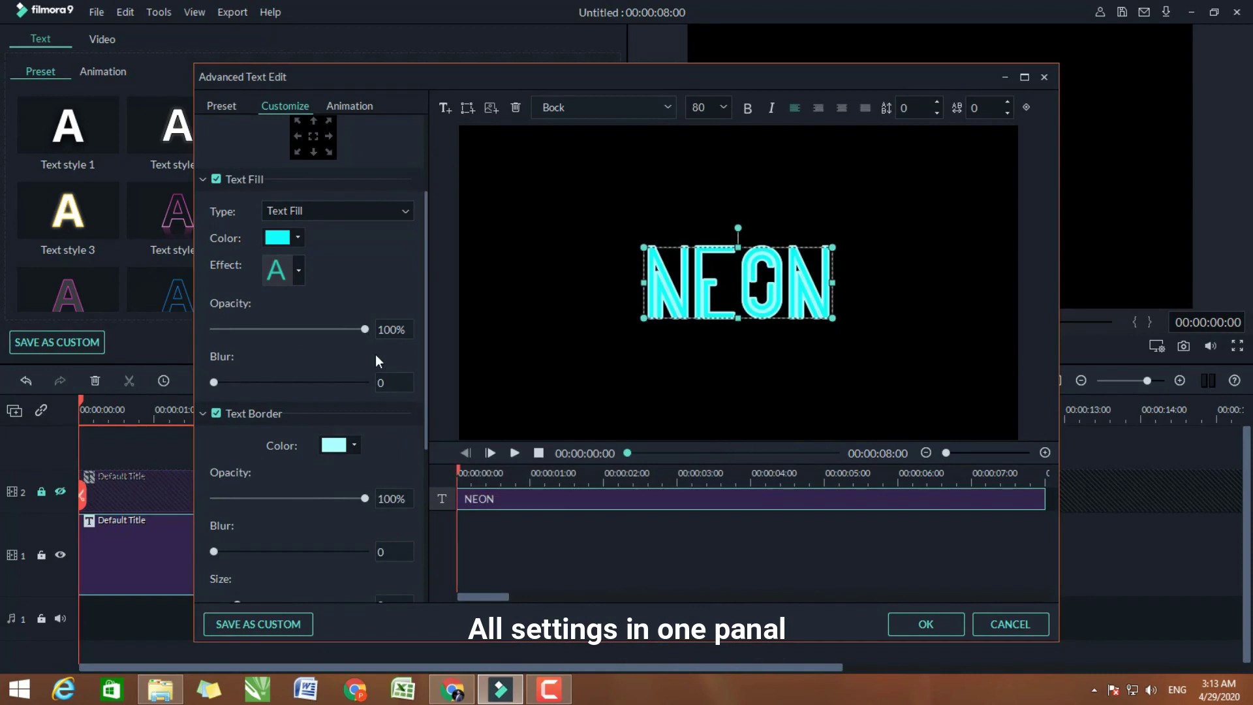
# Set the text border's opacity to 80%, blur to 3 and size to 15
pyautogui.moveTo(362, 498); pyautogui.dragTo(331, 498)
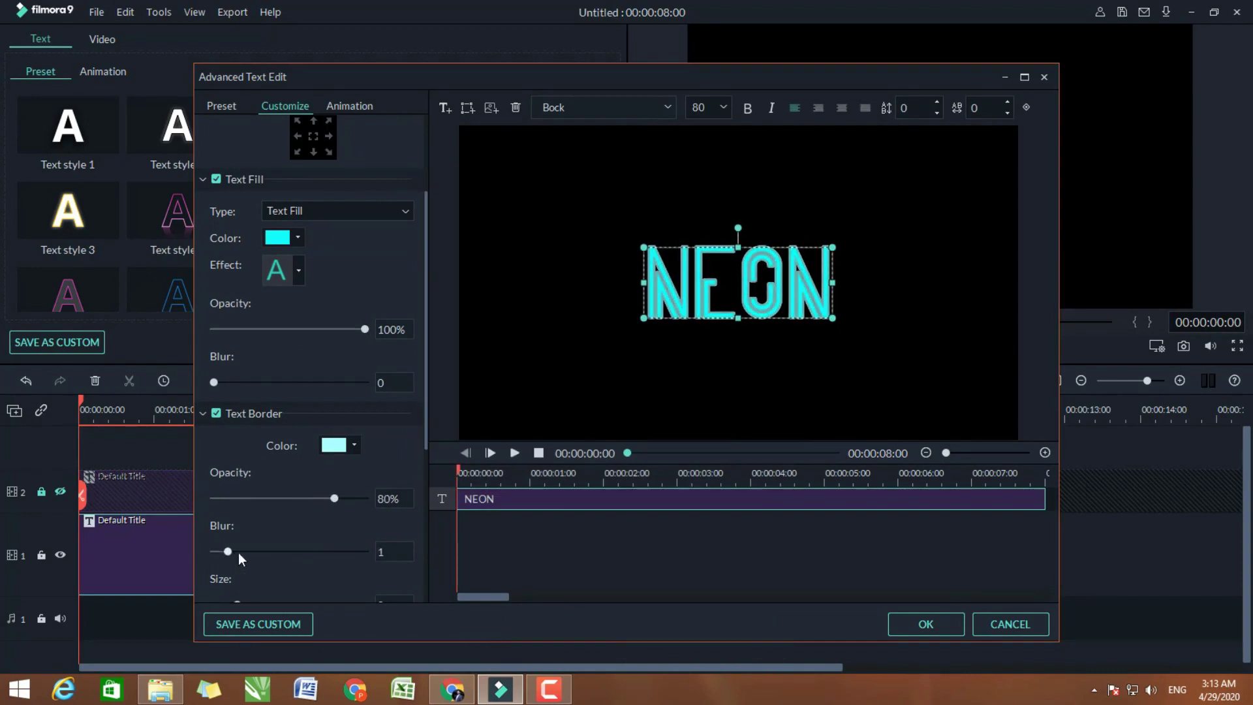
pyautogui.moveTo(238, 554); pyautogui.dragTo(256, 552)
pyautogui.scroll(-3, 295, 505)
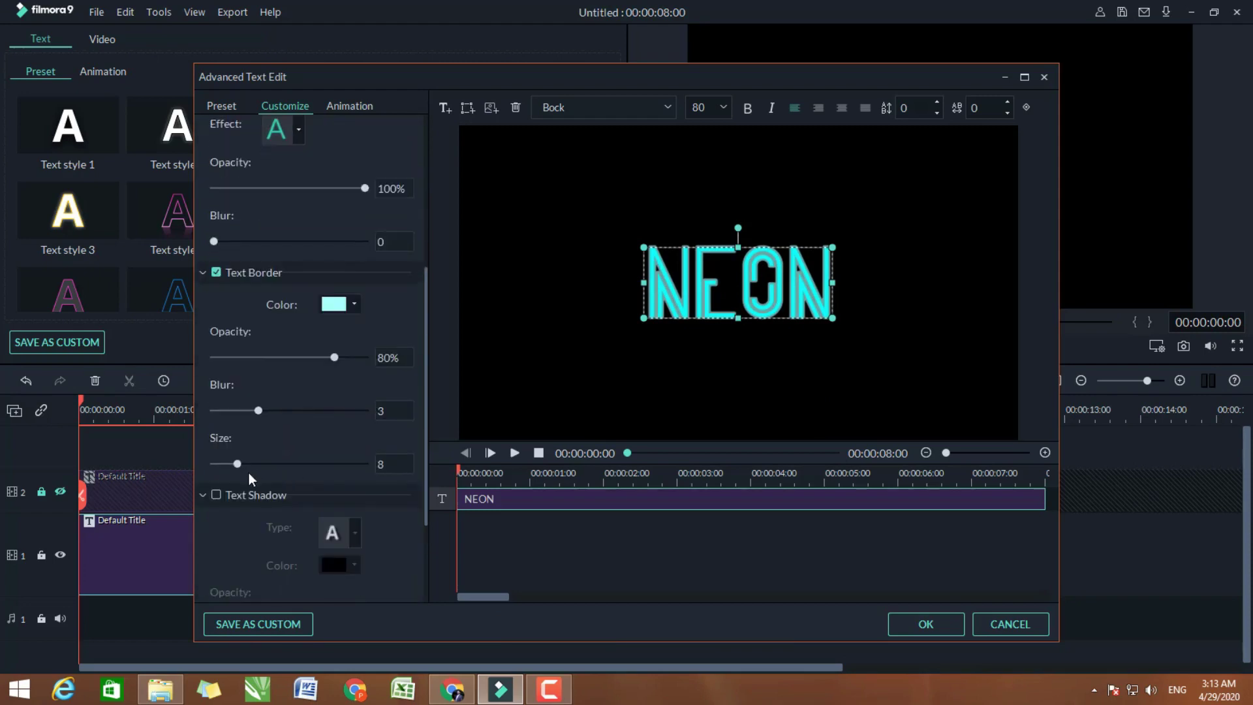
pyautogui.moveTo(235, 463); pyautogui.dragTo(257, 464)
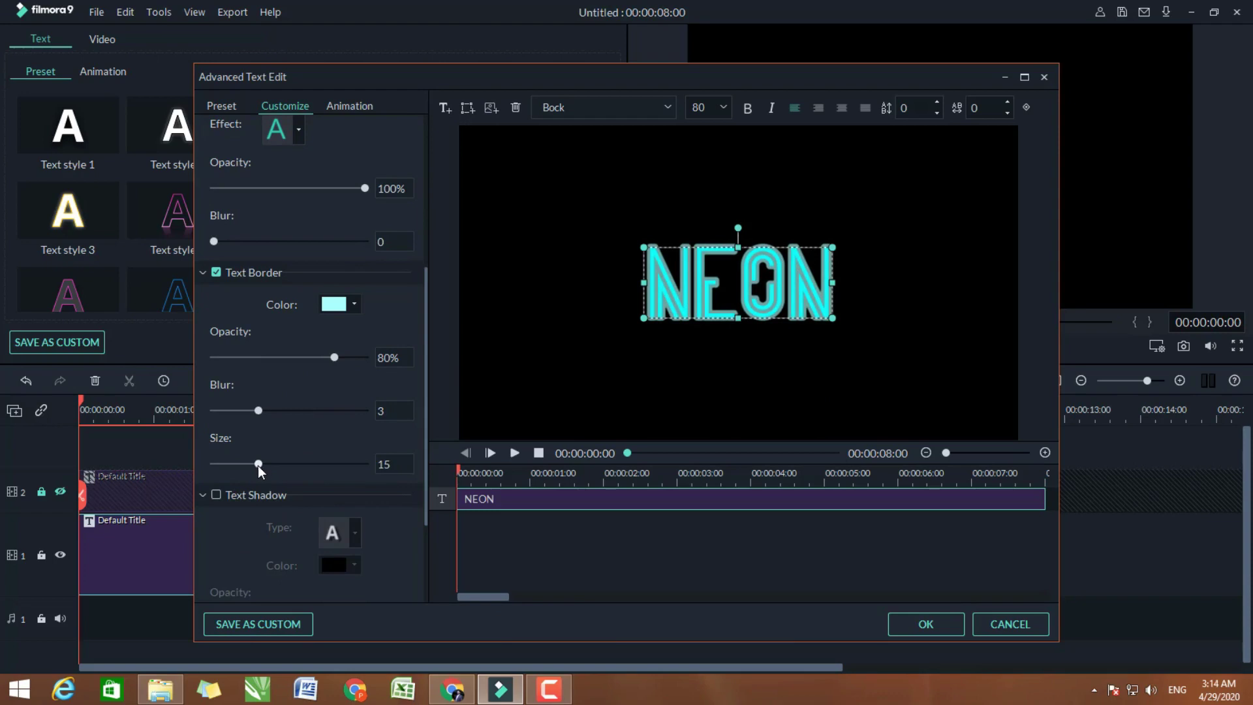
# Enable the text shadow on the NEON title and set its colour to cyan #00ffff
pyautogui.scroll(-2, 268, 449)
pyautogui.click(216, 401)
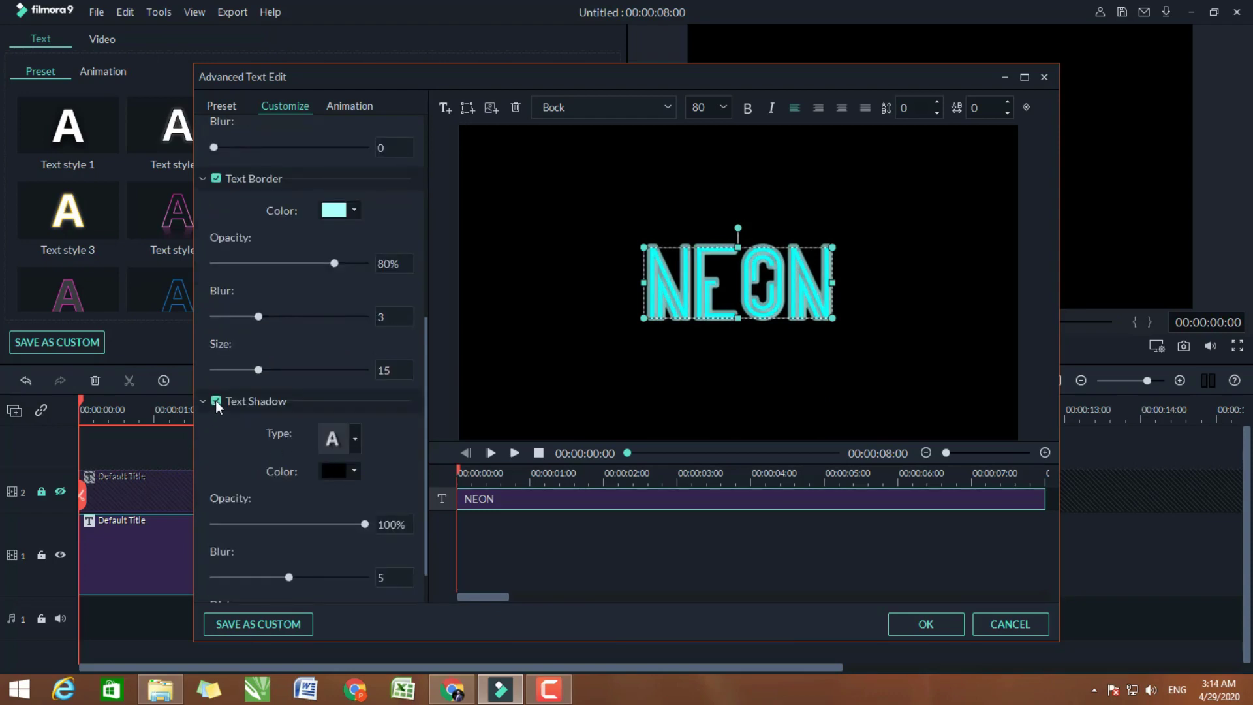
pyautogui.click(354, 471)
pyautogui.click(349, 556)
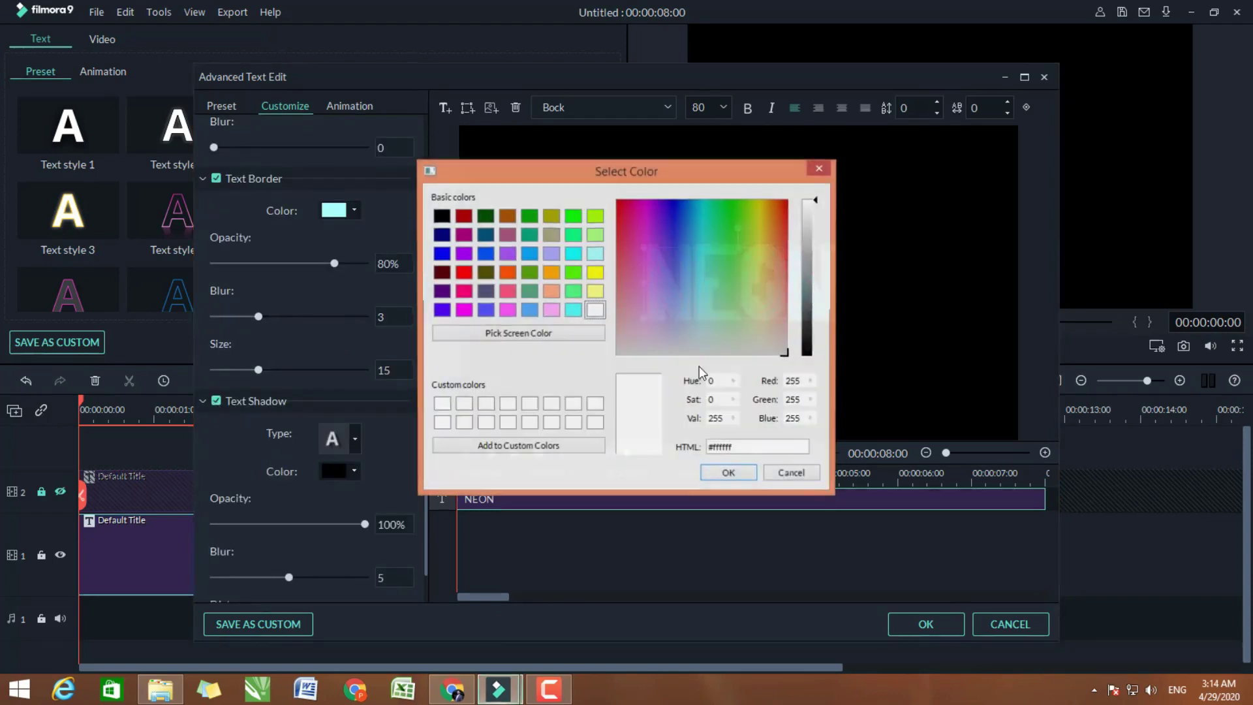
pyautogui.click(573, 254)
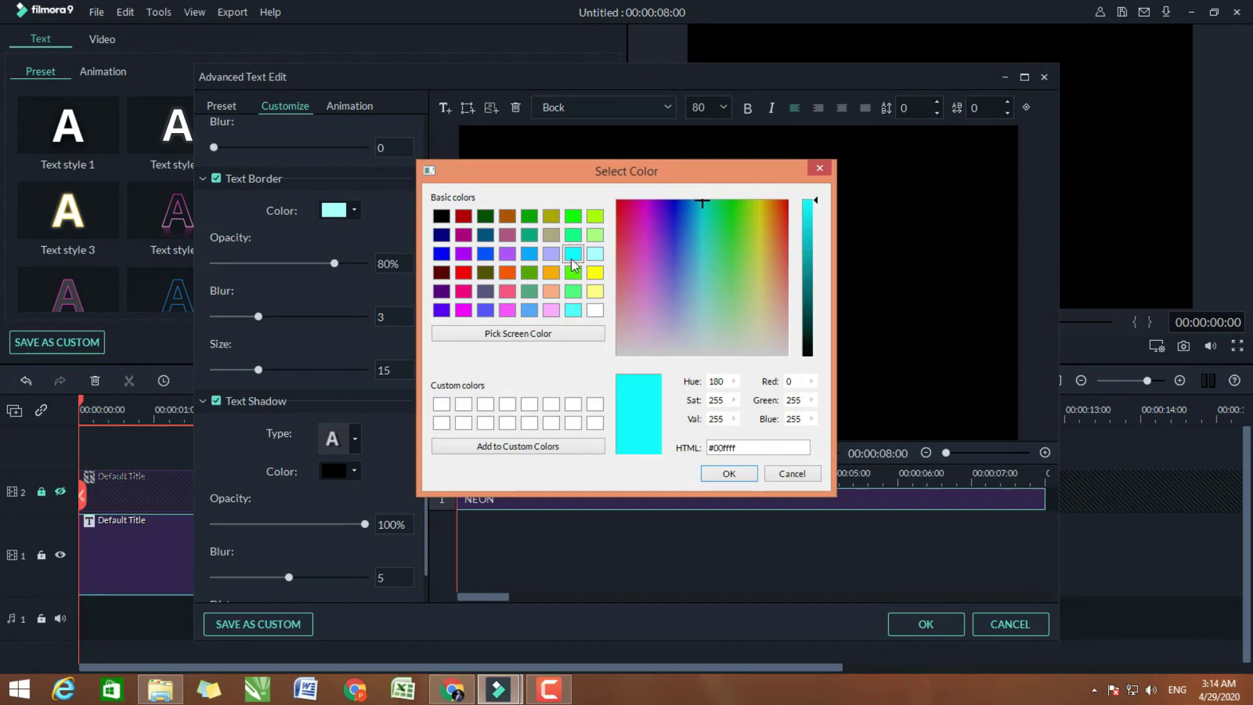
pyautogui.click(729, 473)
# Set the text shadow's blur to 6 and distance to 6, and apply the title changes
pyautogui.moveTo(291, 578); pyautogui.dragTo(351, 578)
pyautogui.scroll(-1, 318, 547)
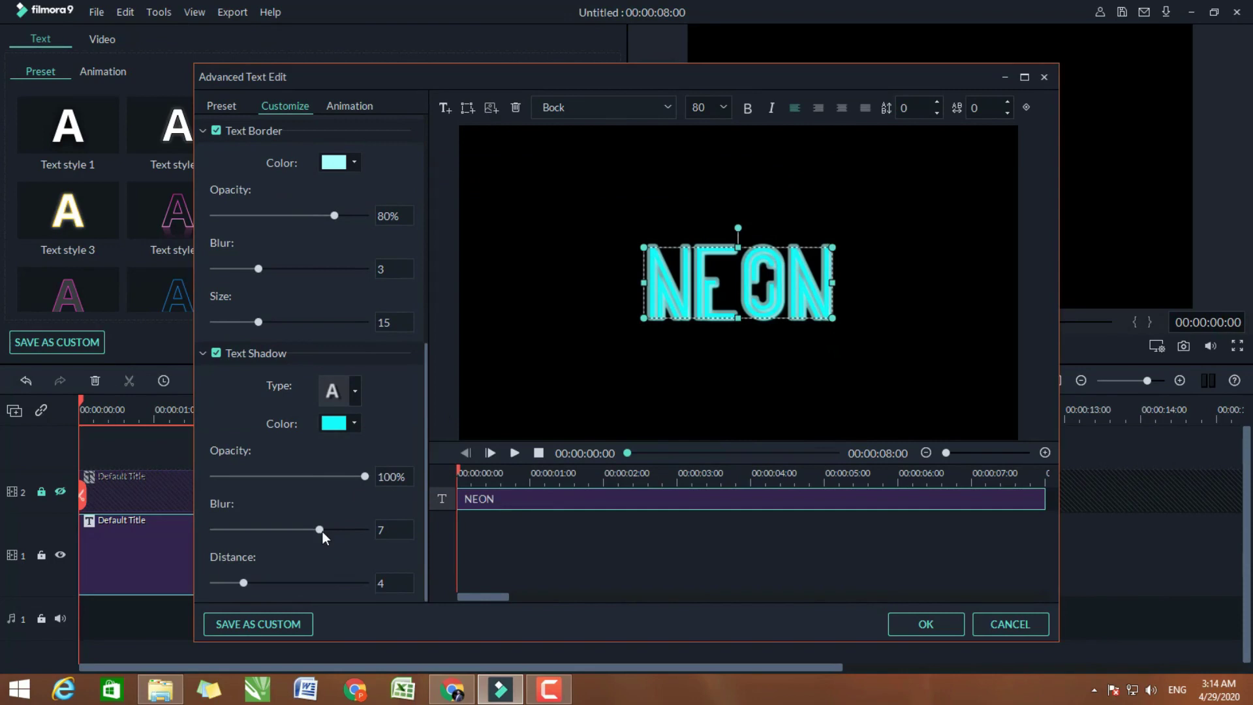
pyautogui.moveTo(260, 584)
pyautogui.mouseDown()
pyautogui.moveTo(276, 585)
pyautogui.moveTo(258, 585)
pyautogui.mouseUp()
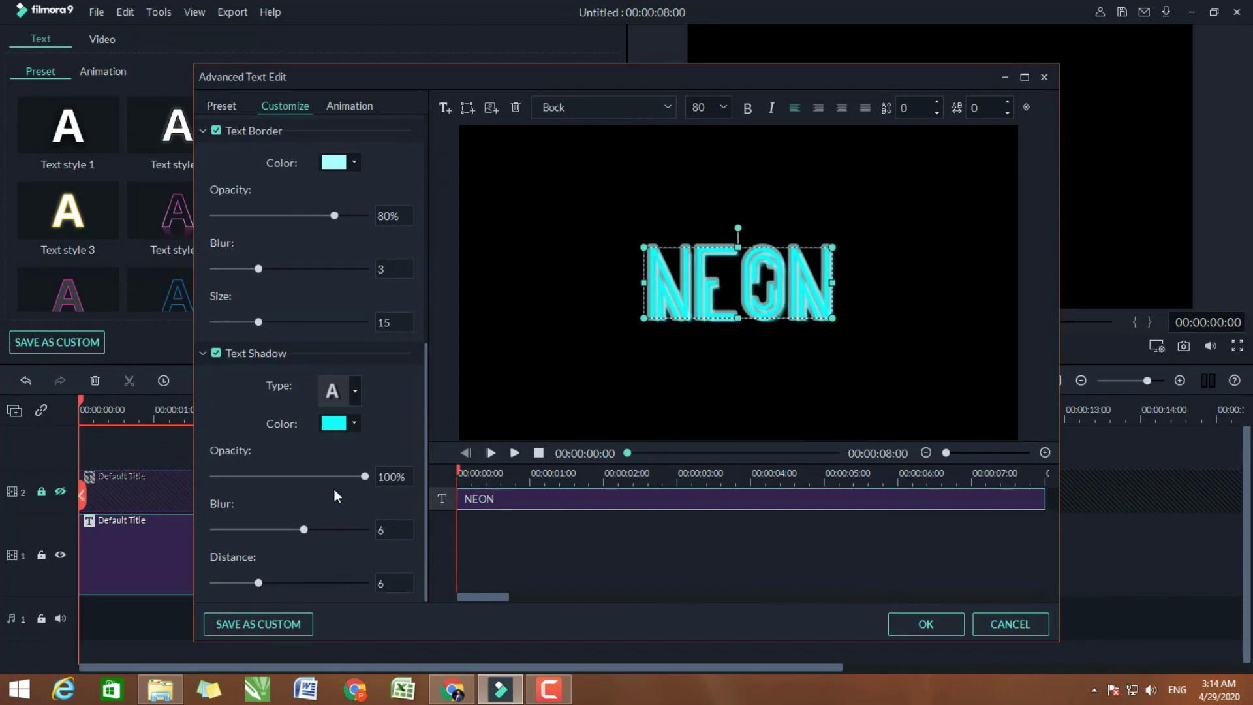
pyautogui.click(935, 627)
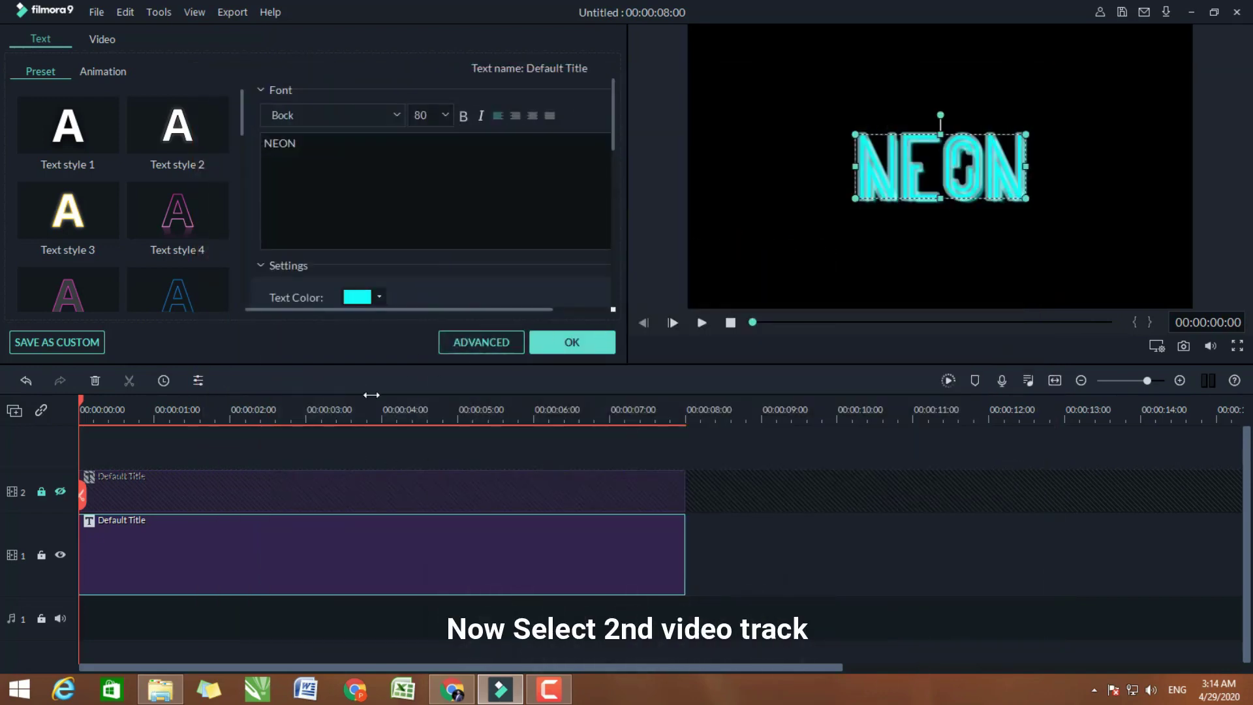
# Hide and lock video track 1, and unlock and show video track 2
pyautogui.click(60, 554)
pyautogui.click(41, 555)
pyautogui.click(41, 491)
pyautogui.click(60, 491)
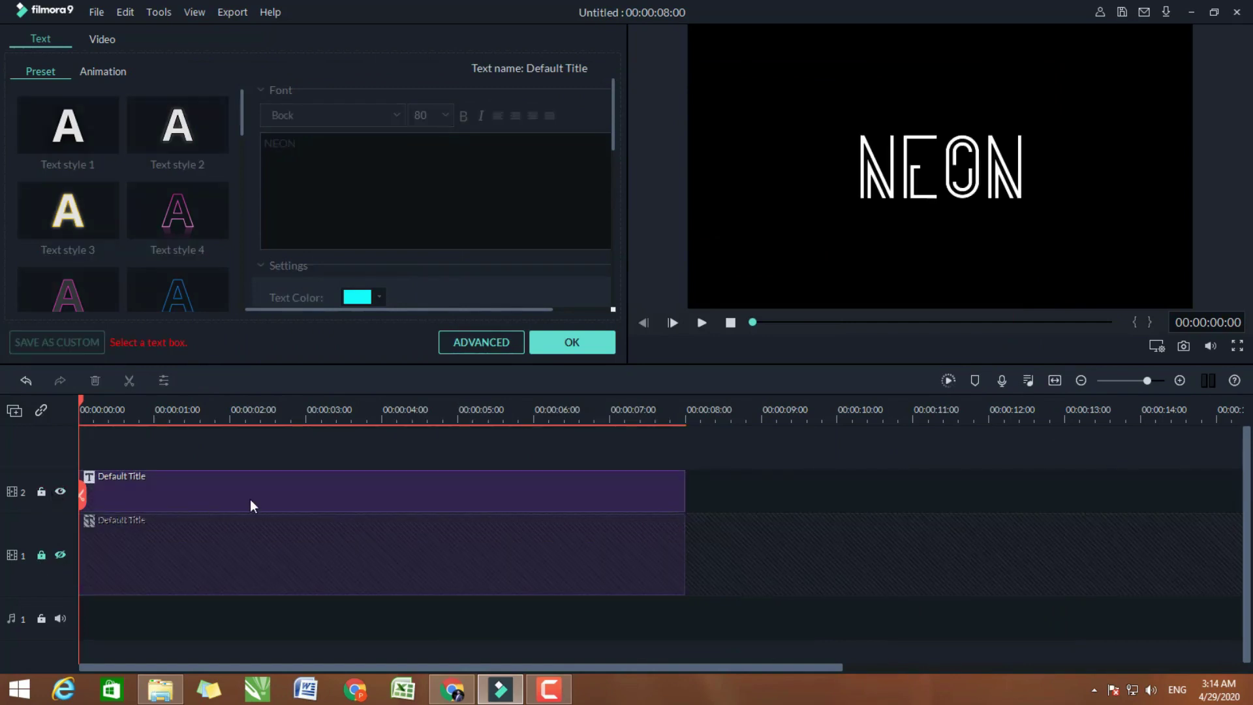
# Open the track 2 title in the advanced text editor, set its text fill to grey and apply the second-row, second fill effect
pyautogui.click(252, 495)
pyautogui.click(460, 342)
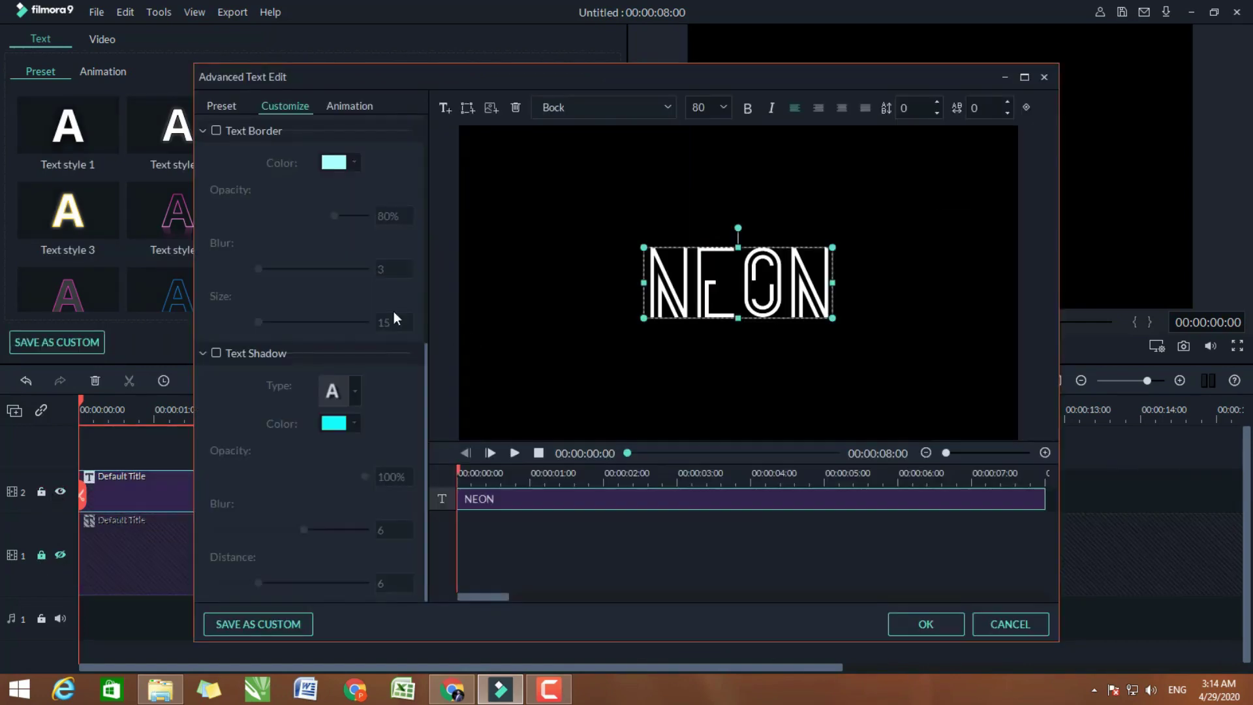
pyautogui.scroll(6, 374, 203)
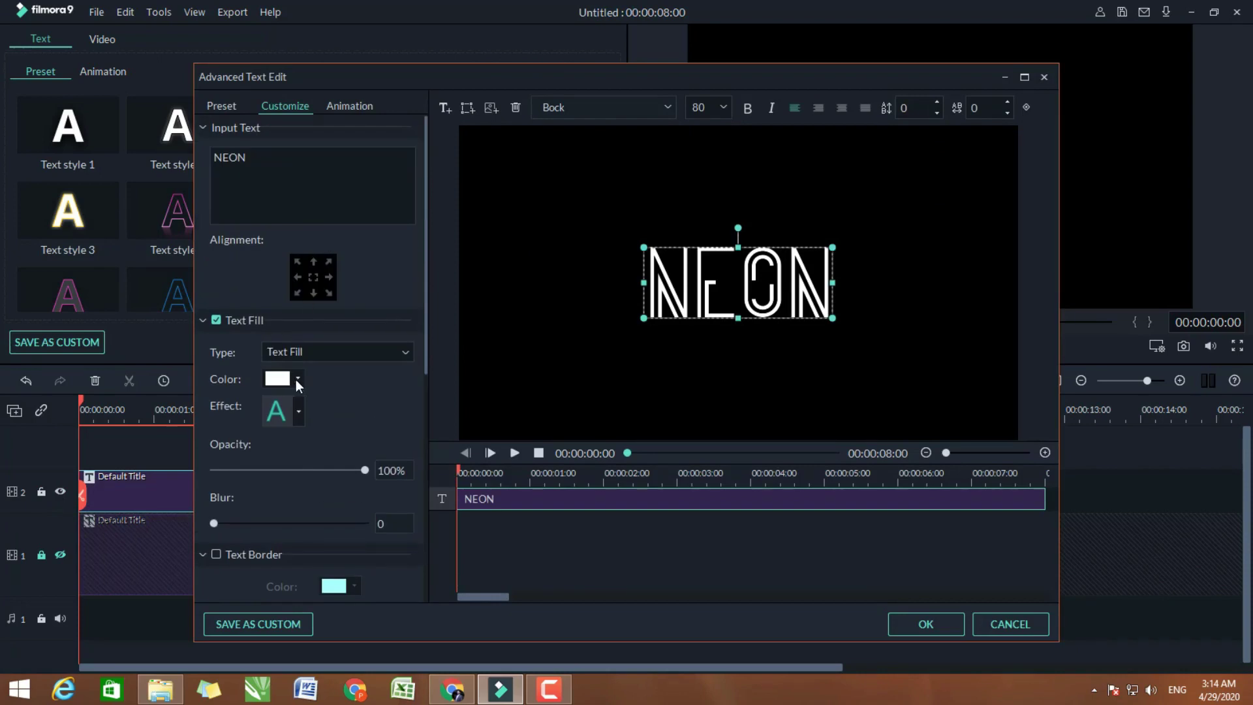
pyautogui.click(297, 379)
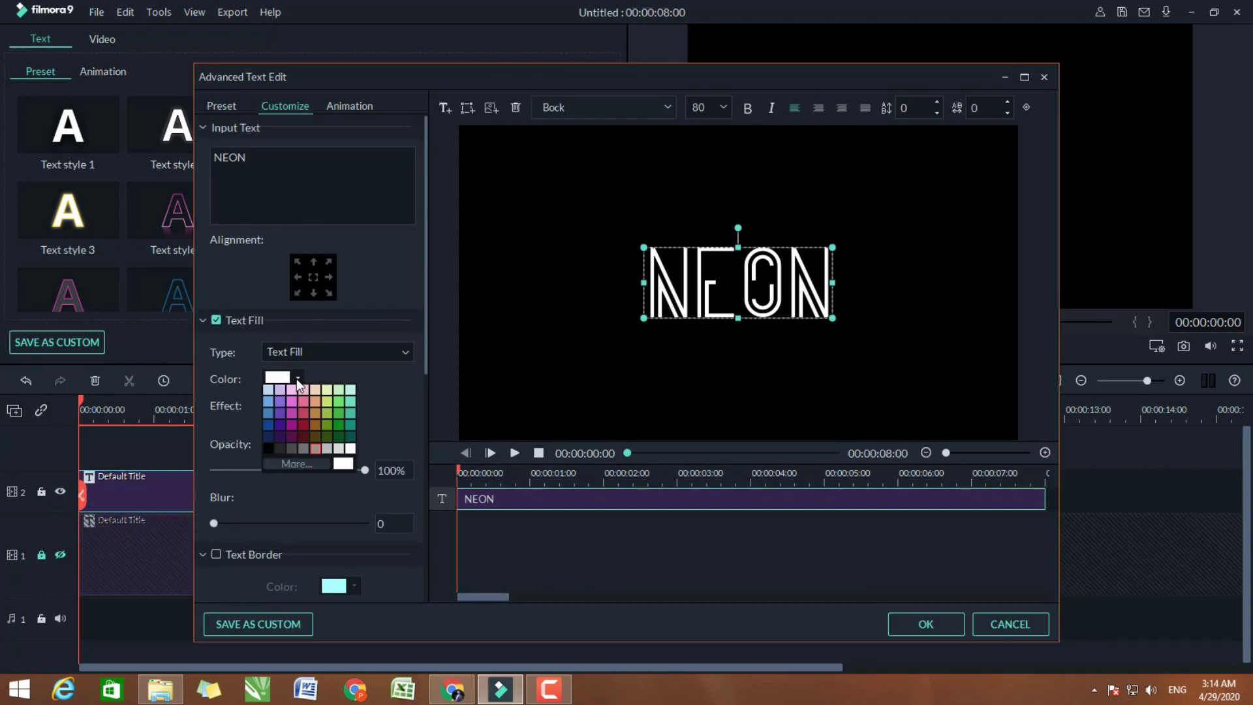
pyautogui.click(307, 449)
pyautogui.click(300, 415)
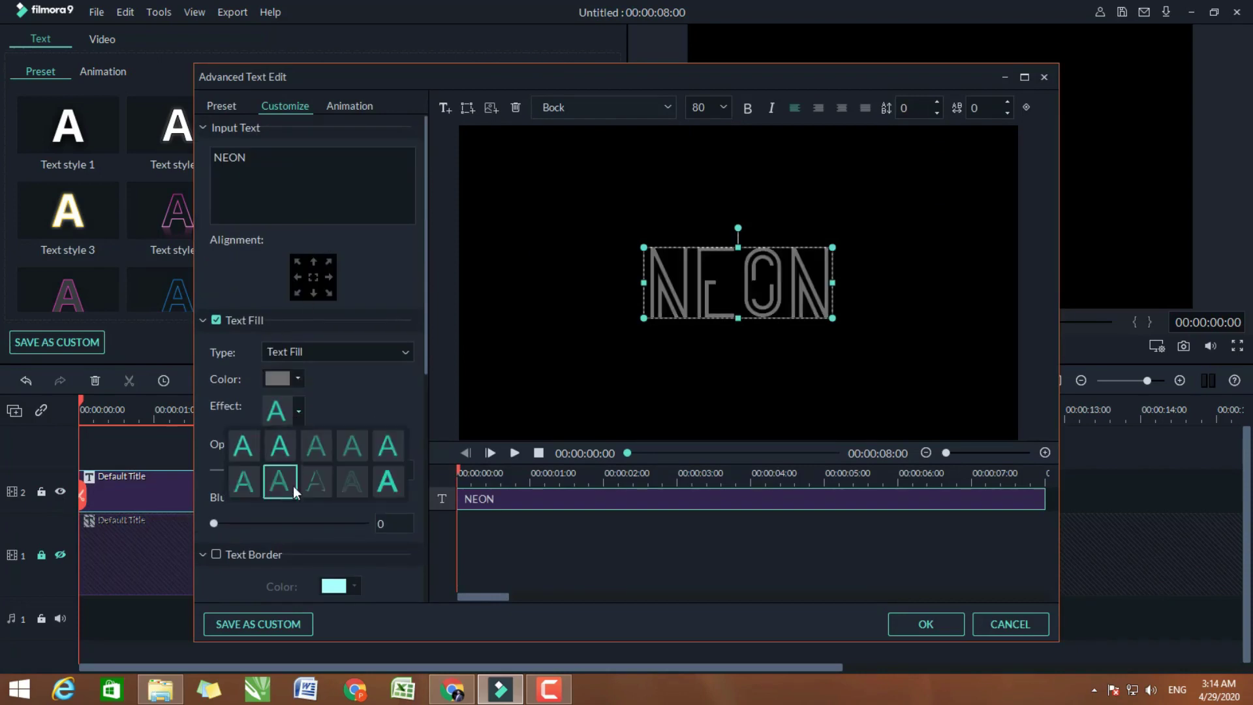
pyautogui.click(288, 480)
# Enable the text border on the track 2 title and set its colour to grey
pyautogui.scroll(-2, 248, 509)
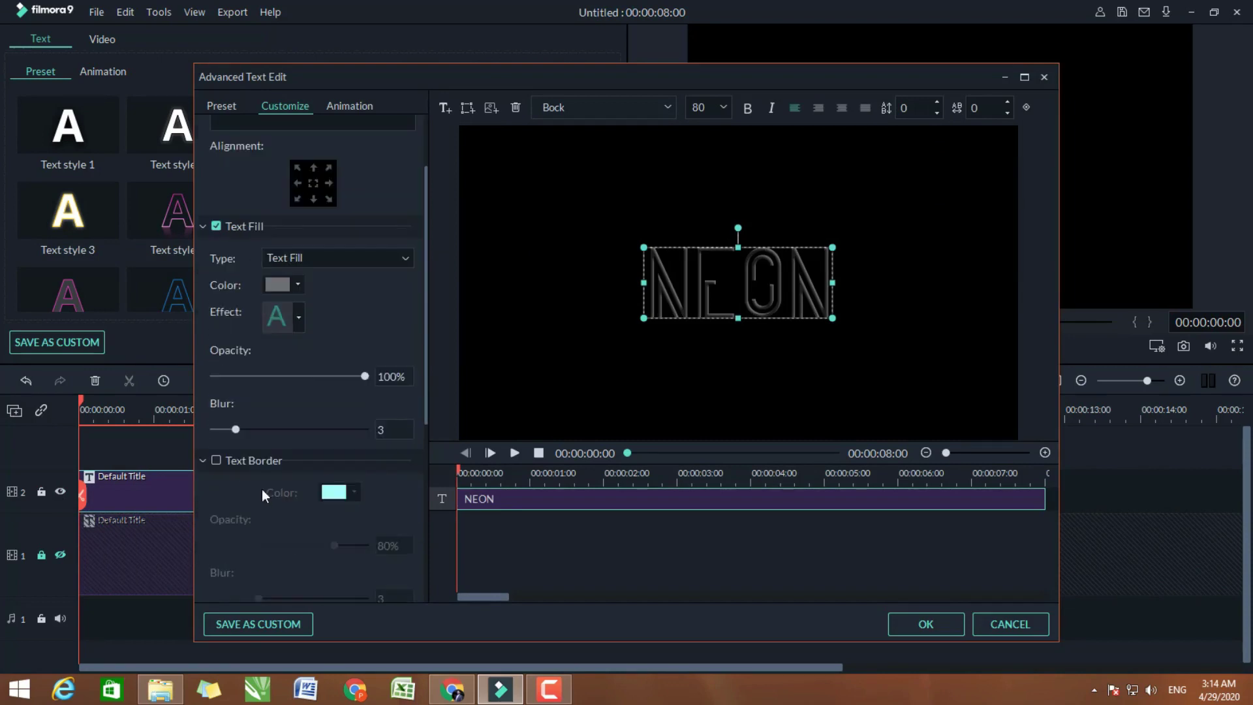
pyautogui.click(217, 460)
pyautogui.click(217, 460)
pyautogui.click(216, 460)
pyautogui.click(354, 491)
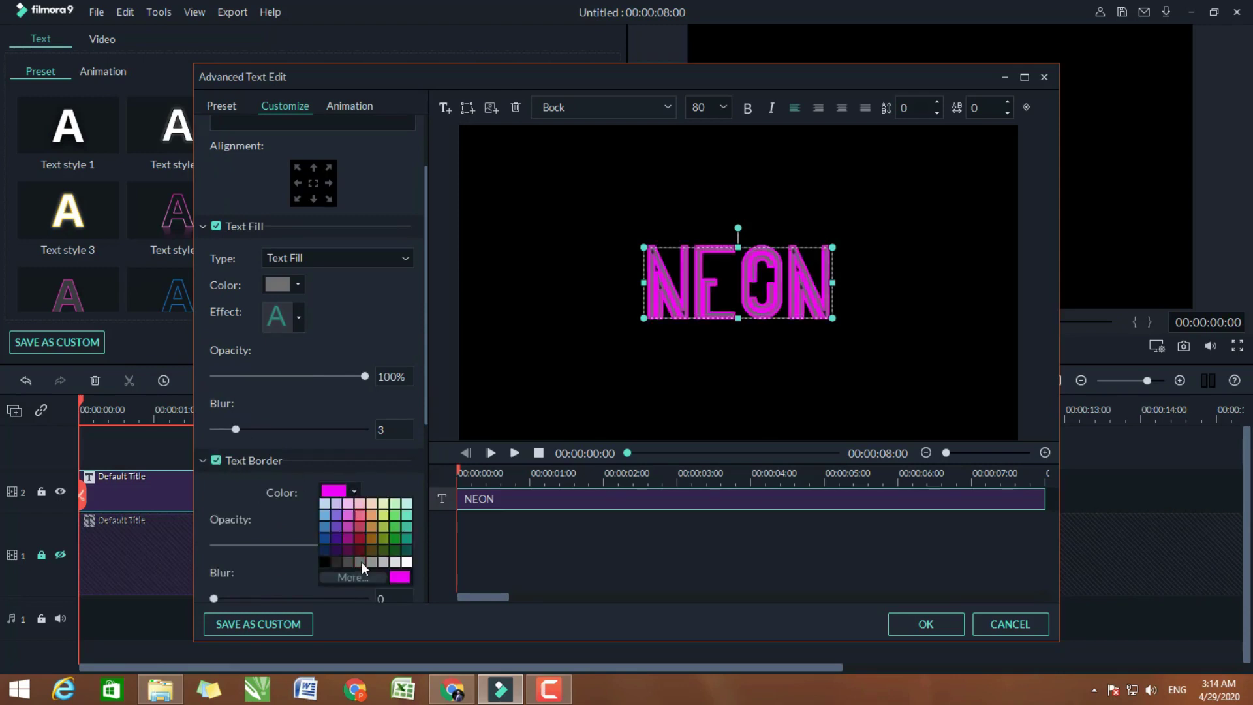
pyautogui.click(356, 564)
# Set the text border's opacity to 60% and size to 6
pyautogui.scroll(-3, 343, 509)
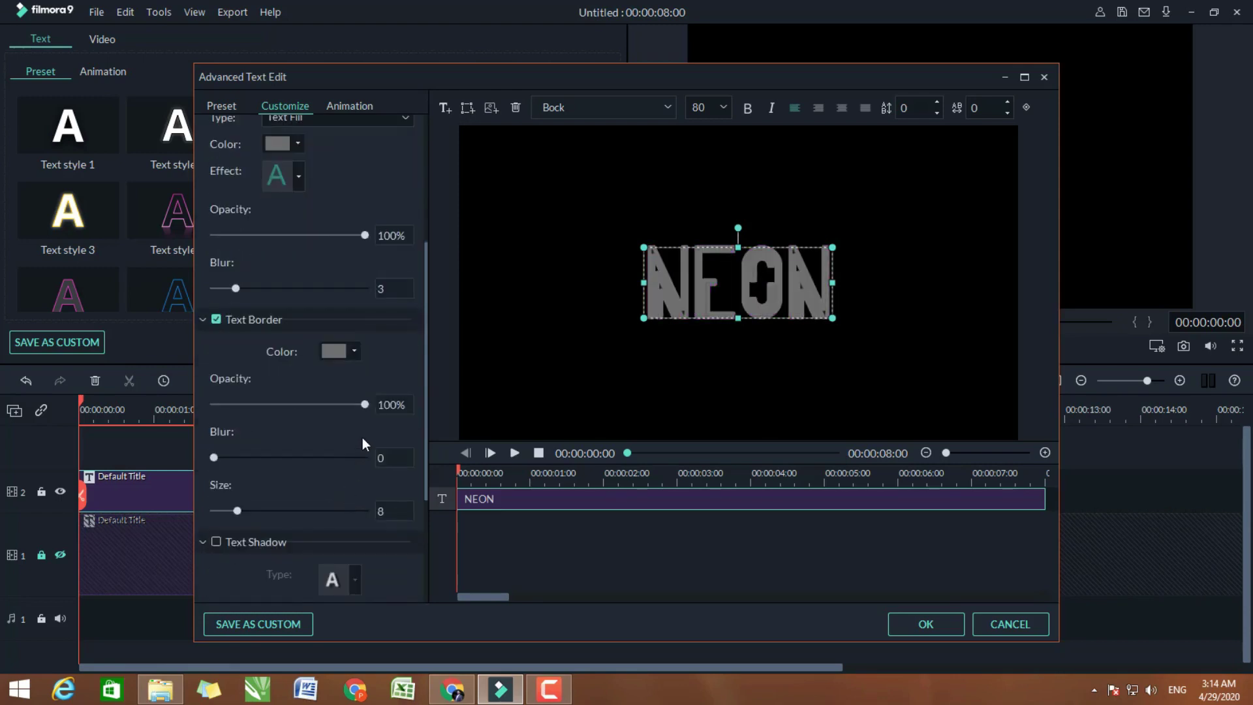
pyautogui.moveTo(364, 404); pyautogui.dragTo(305, 410)
pyautogui.moveTo(237, 512); pyautogui.dragTo(229, 511)
# Enable a grey text shadow with distance 4 on the track 2 title and apply the title changes
pyautogui.scroll(-2, 280, 492)
pyautogui.click(217, 400)
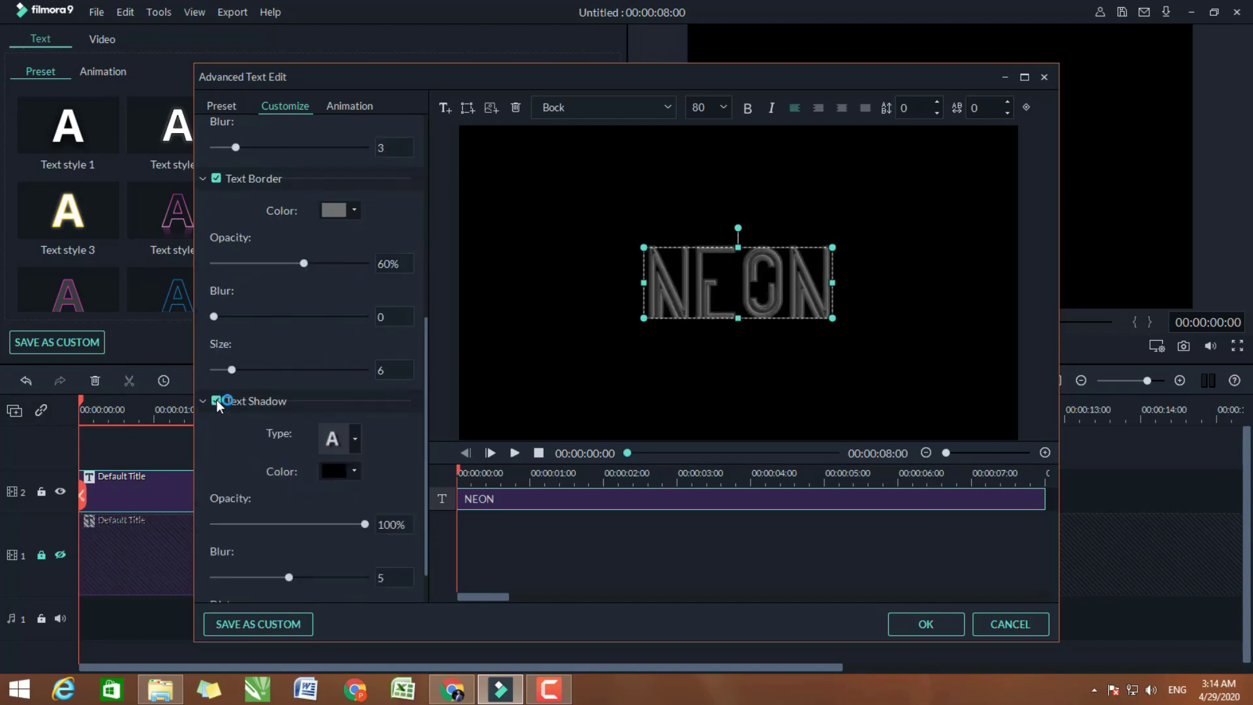
pyautogui.click(355, 470)
pyautogui.click(362, 543)
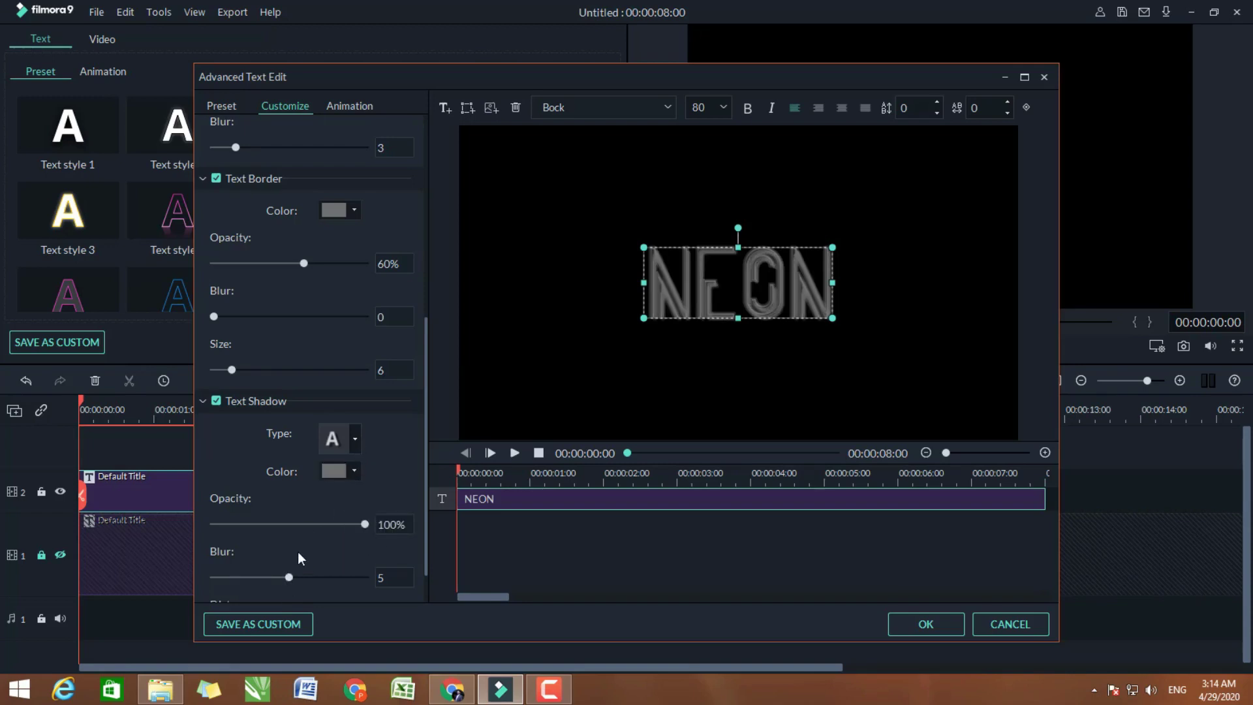
pyautogui.scroll(-1, 250, 544)
pyautogui.moveTo(244, 585)
pyautogui.mouseDown()
pyautogui.moveTo(259, 585)
pyautogui.moveTo(247, 583)
pyautogui.mouseUp()
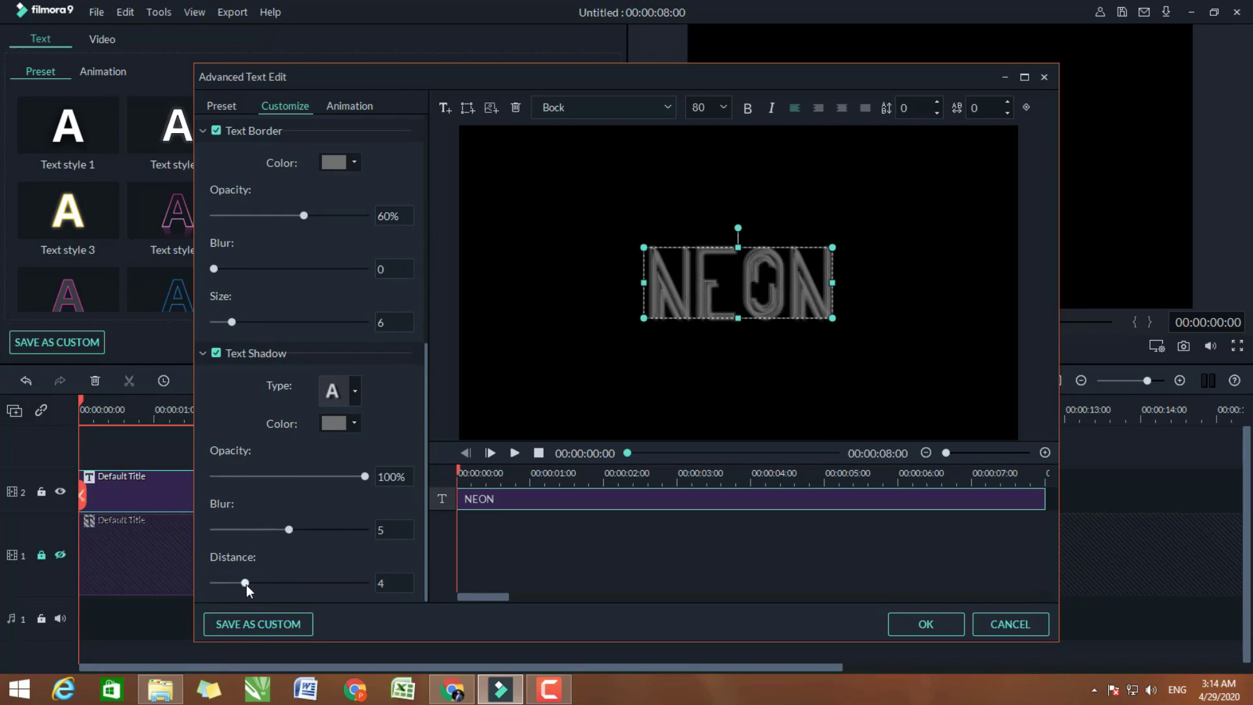
pyautogui.click(913, 619)
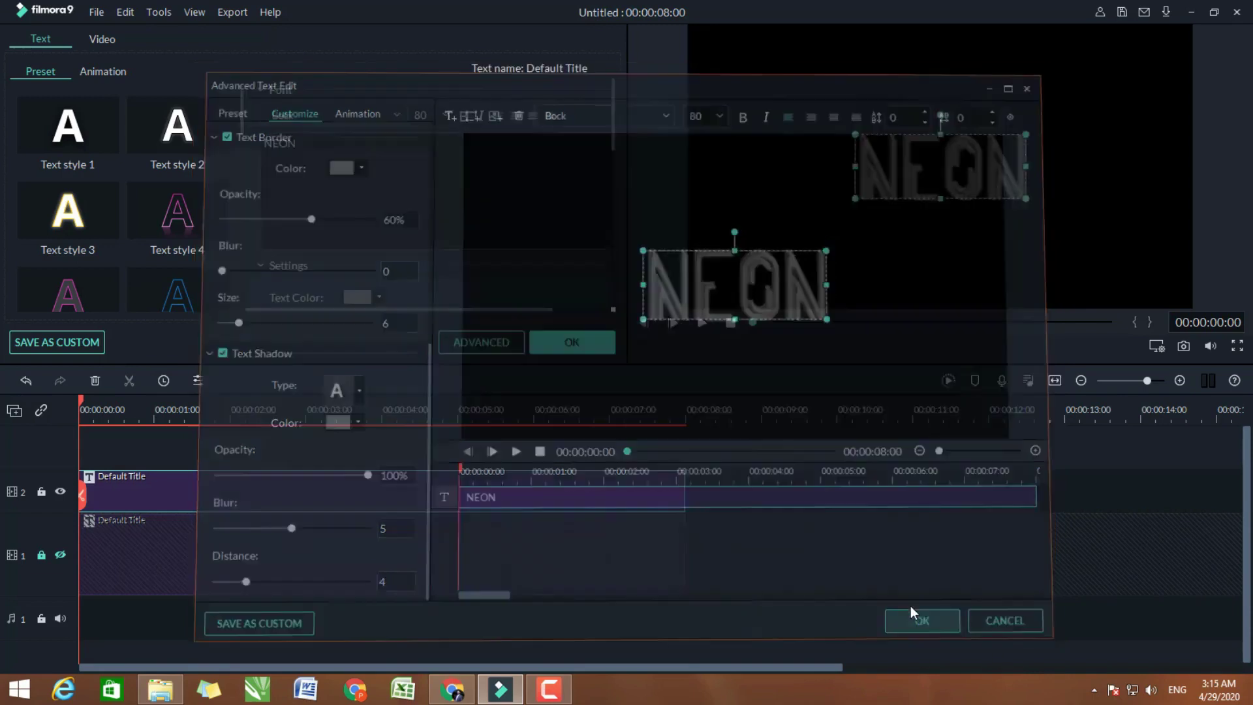
# Show video track 1 again and add three empty video tracks above the title tracks
pyautogui.click(60, 555)
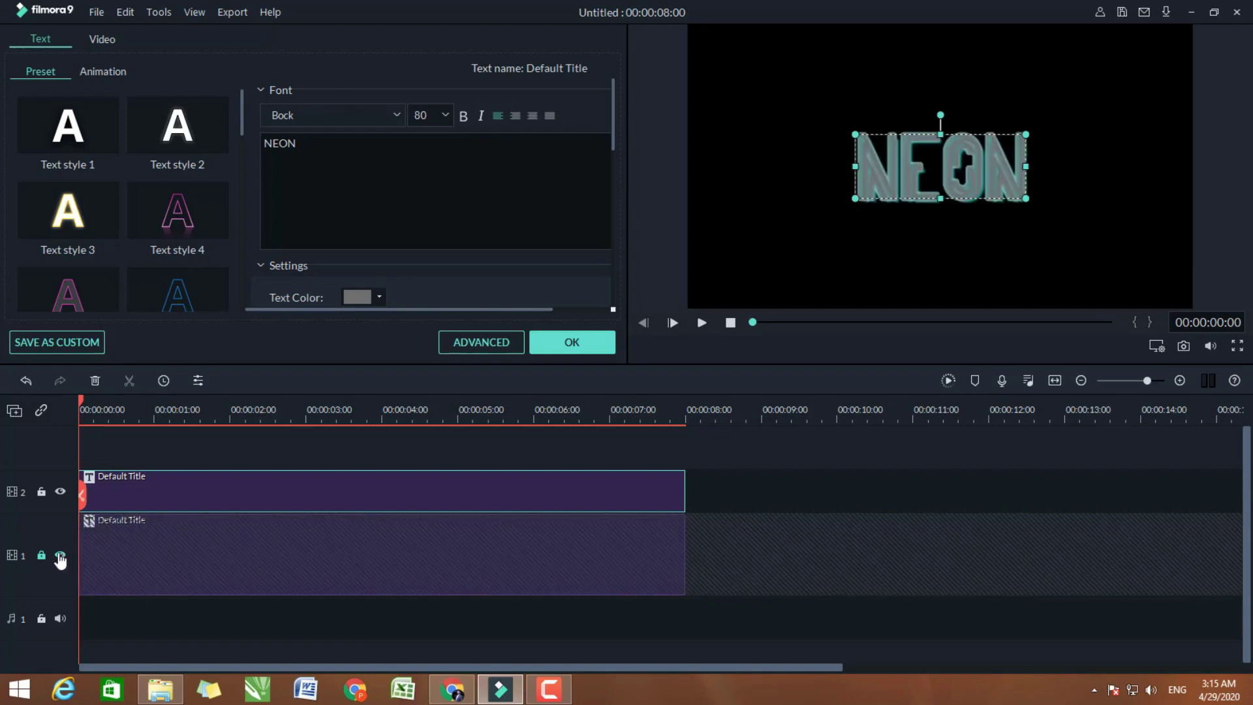
pyautogui.click(40, 556)
pyautogui.click(57, 433)
pyautogui.rightClick(56, 433)
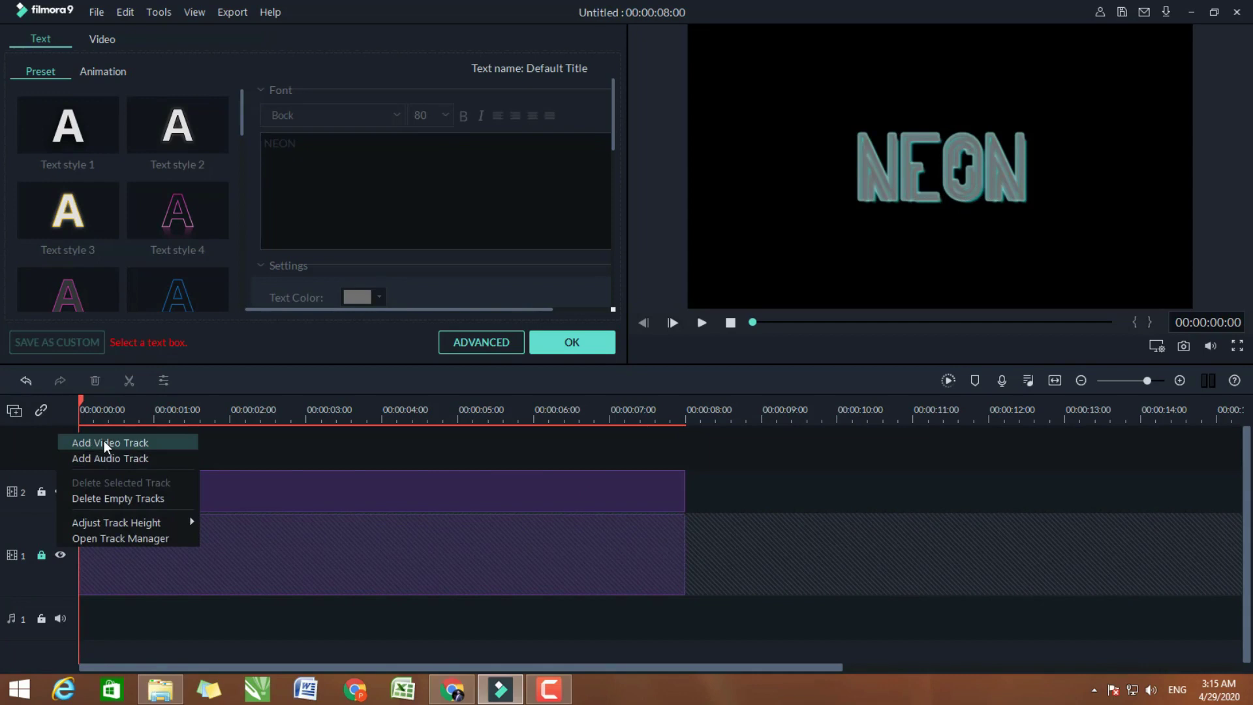
pyautogui.click(104, 440)
pyautogui.rightClick(68, 446)
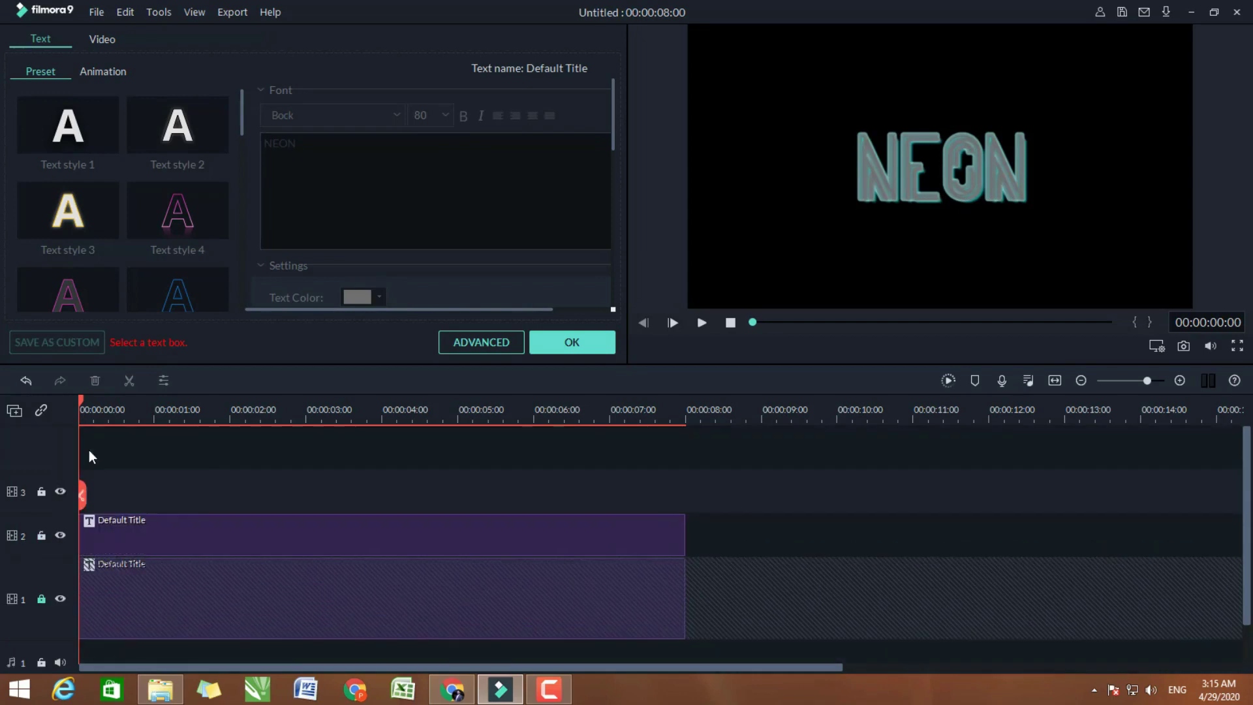
pyautogui.click(88, 449)
pyautogui.rightClick(54, 448)
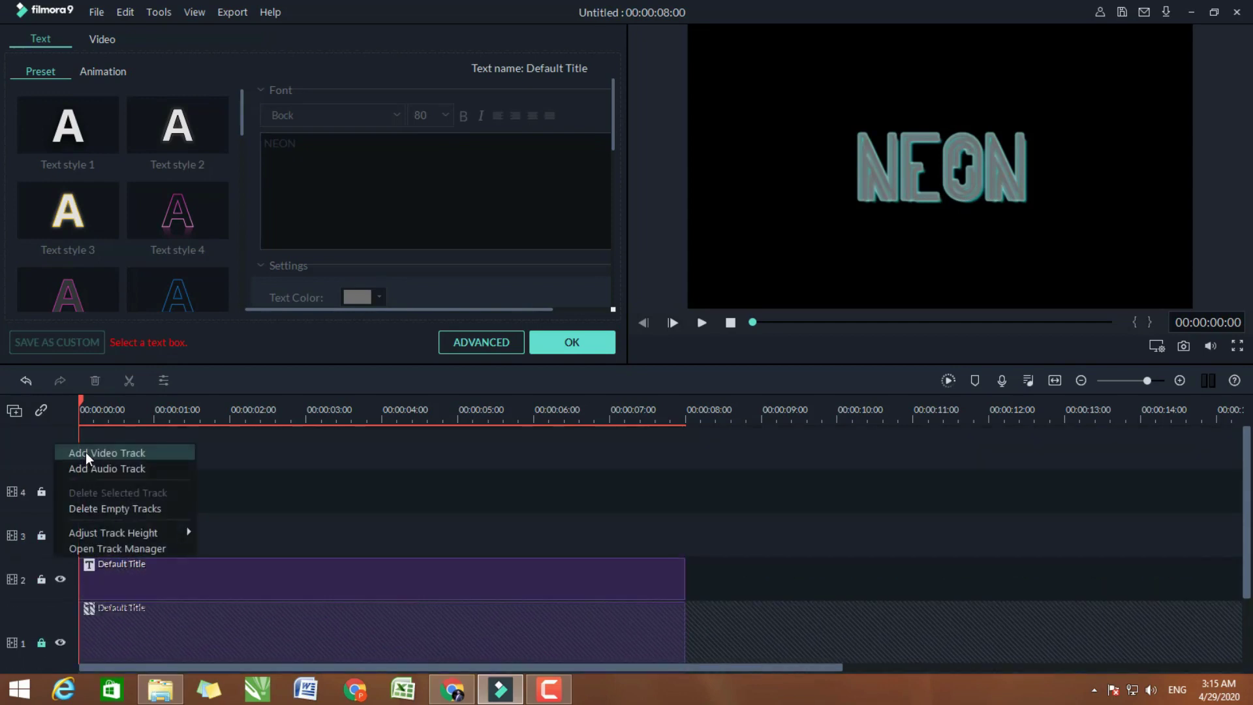
pyautogui.click(85, 453)
# Unlock video track 1 and move both NEON title clips up one track, onto tracks 2 and 3
pyautogui.scroll(-2, 150, 587)
pyautogui.scroll(-1, 263, 572)
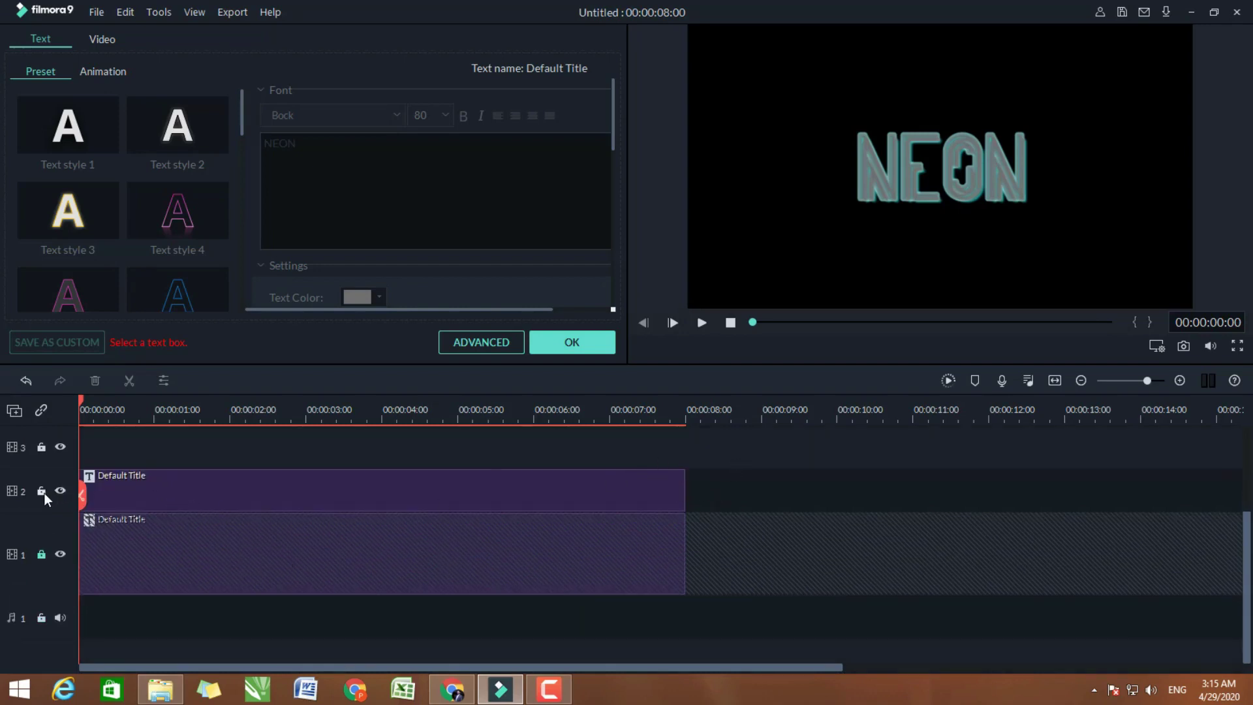
pyautogui.click(41, 554)
pyautogui.click(576, 565)
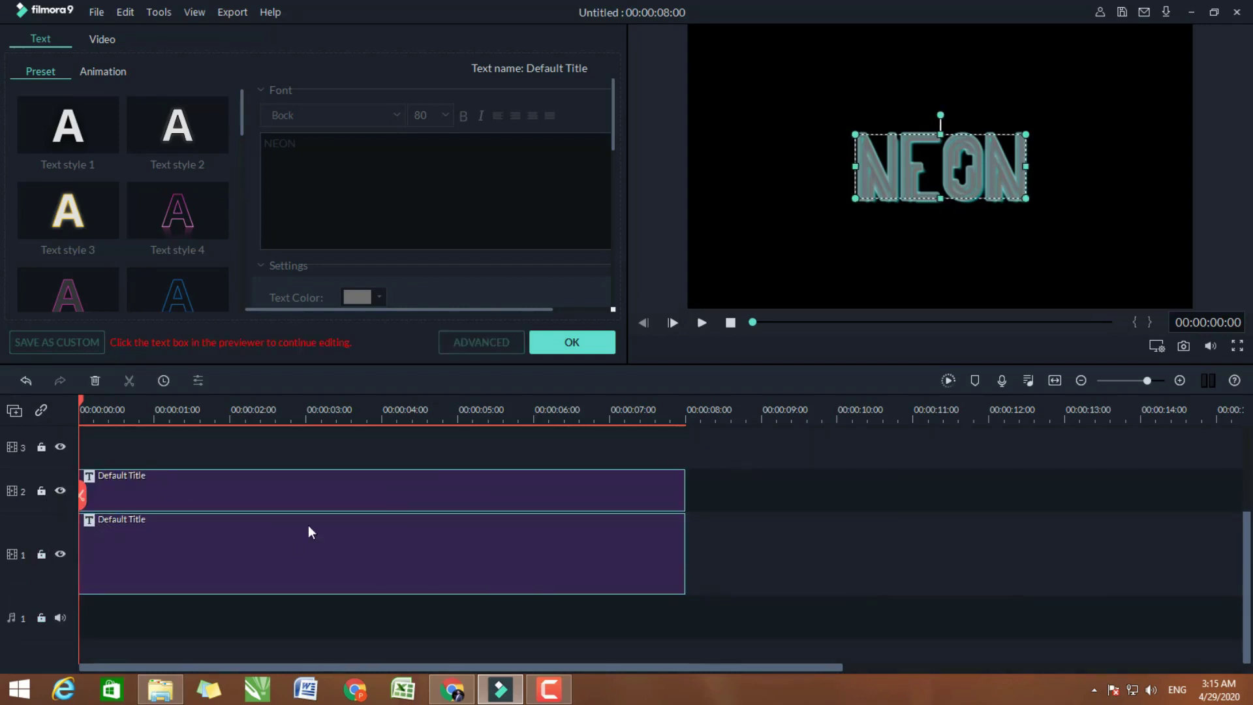
pyautogui.moveTo(252, 519); pyautogui.dragTo(235, 473)
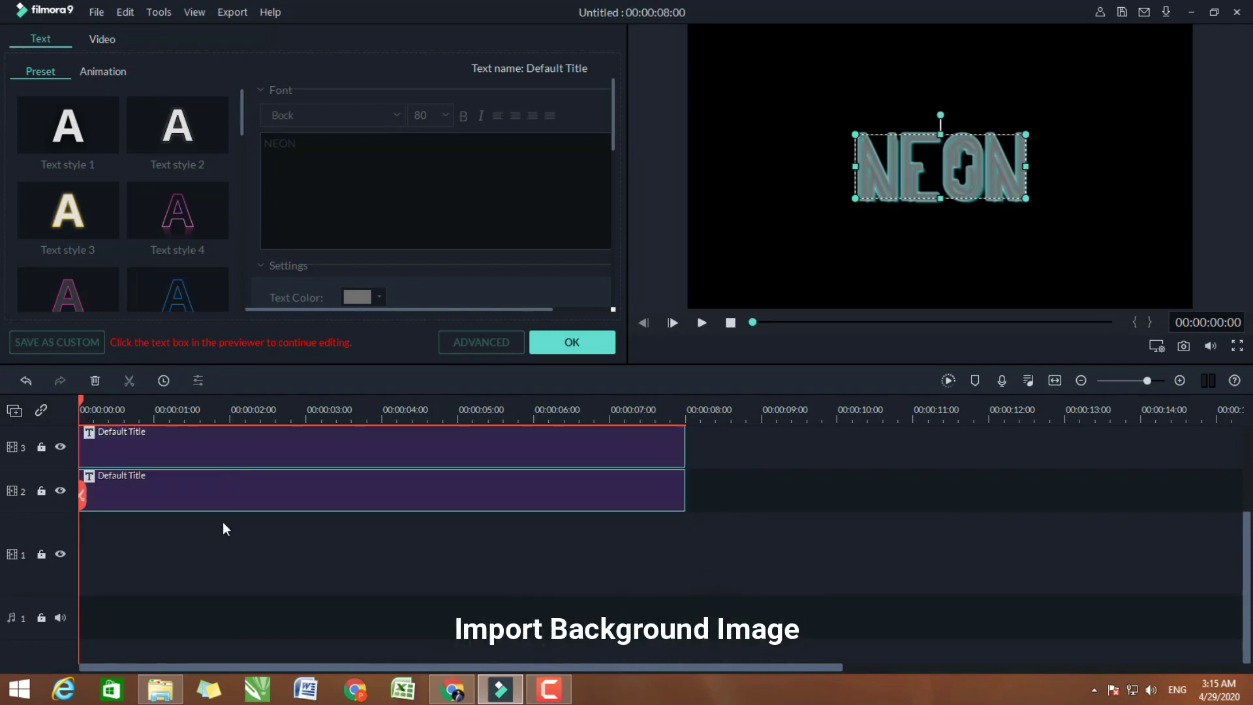
# Import the black-brick-wall background image and place it at the start of video track 1
pyautogui.click(565, 342)
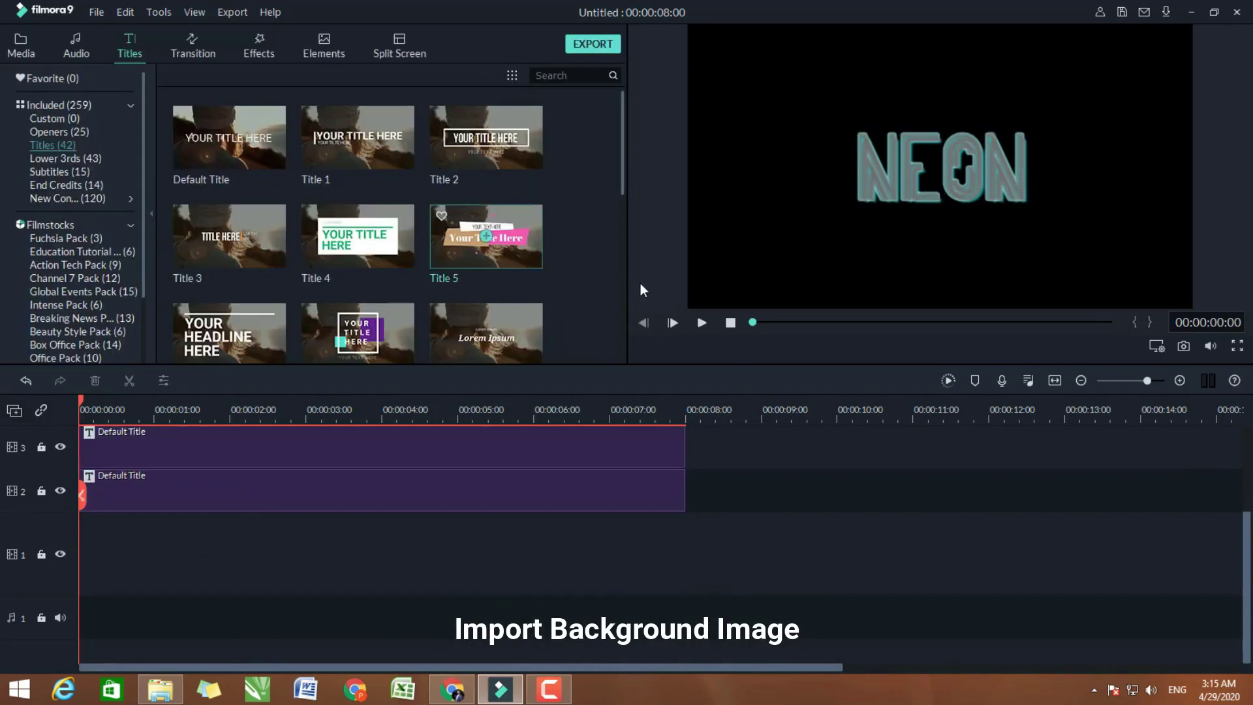
pyautogui.click(15, 51)
pyautogui.click(288, 190)
pyautogui.click(196, 110)
pyautogui.click(500, 350)
pyautogui.moveTo(232, 172); pyautogui.dragTo(62, 556)
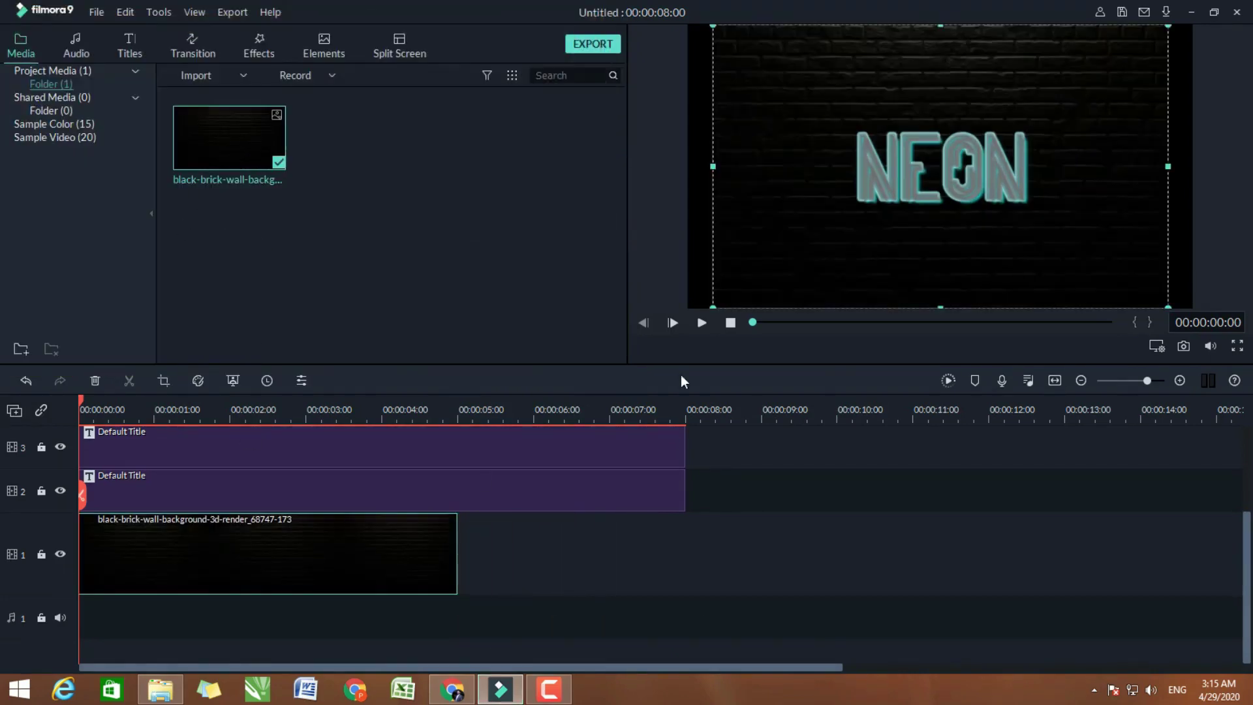
# Extend the brick wall clip to 8 seconds to match the titles, and lock video tracks 1 and 2
pyautogui.moveTo(457, 554); pyautogui.dragTo(684, 560)
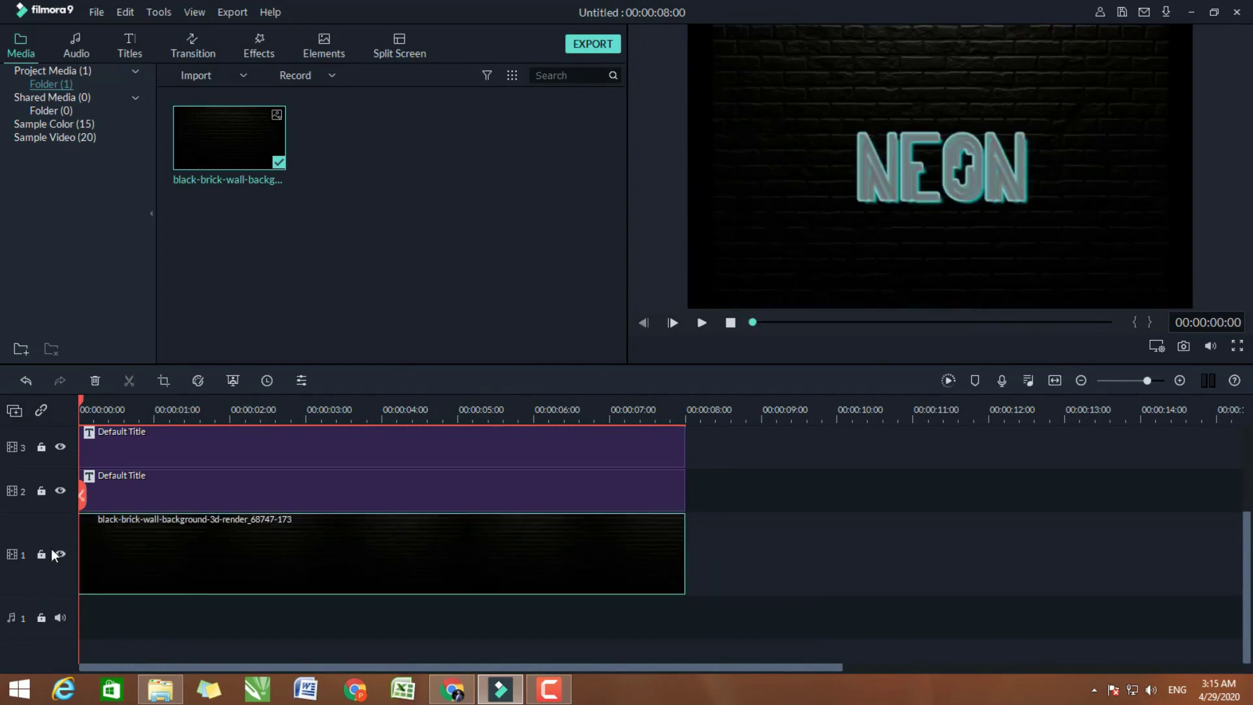
pyautogui.click(41, 555)
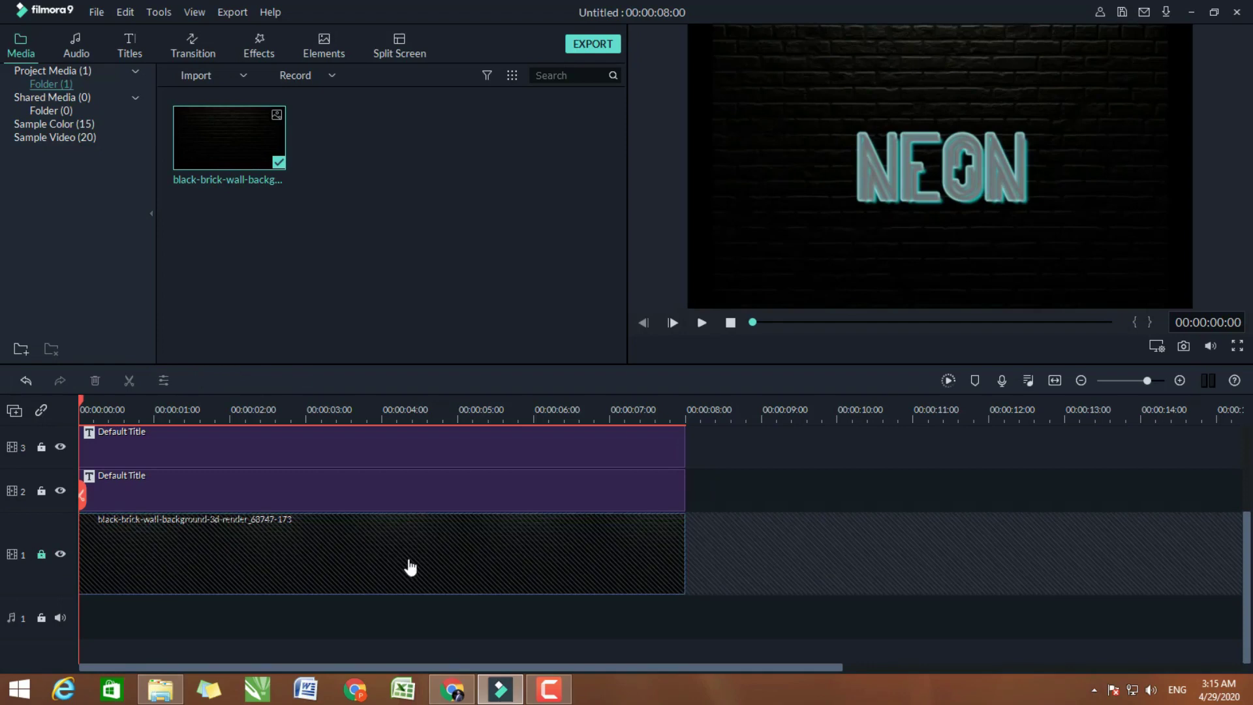
pyautogui.scroll(2, 401, 562)
pyautogui.click(158, 585)
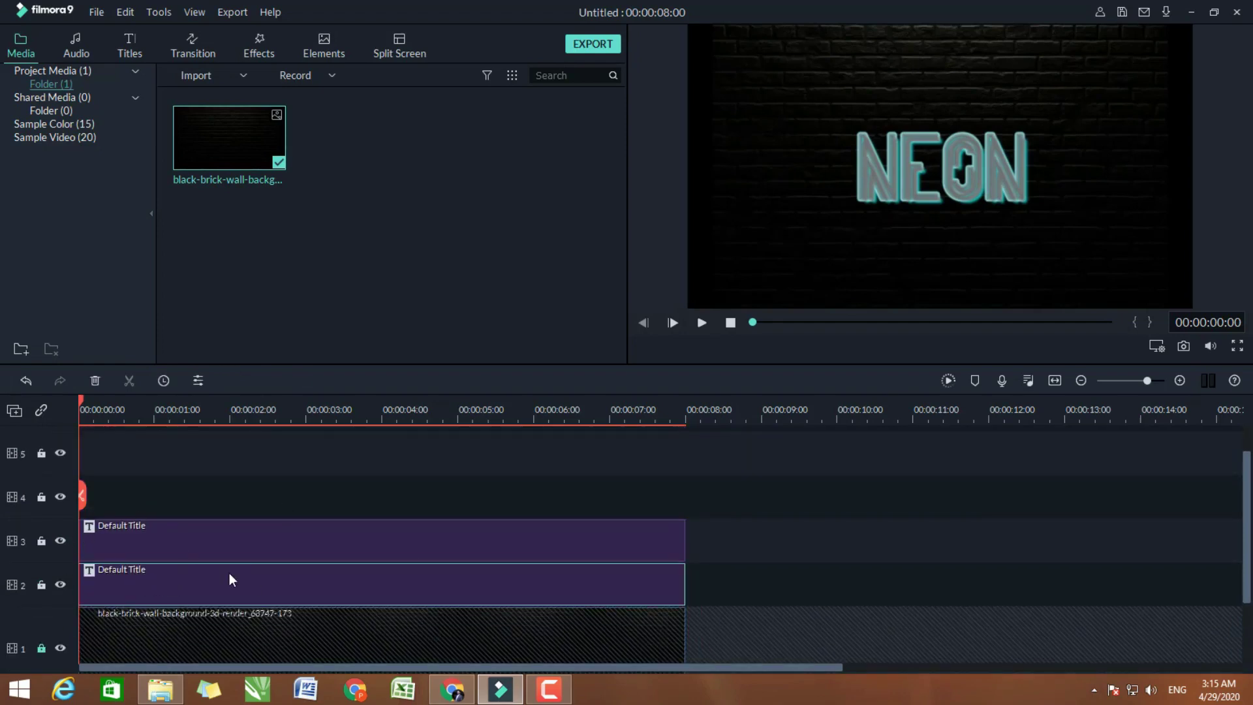
pyautogui.click(41, 583)
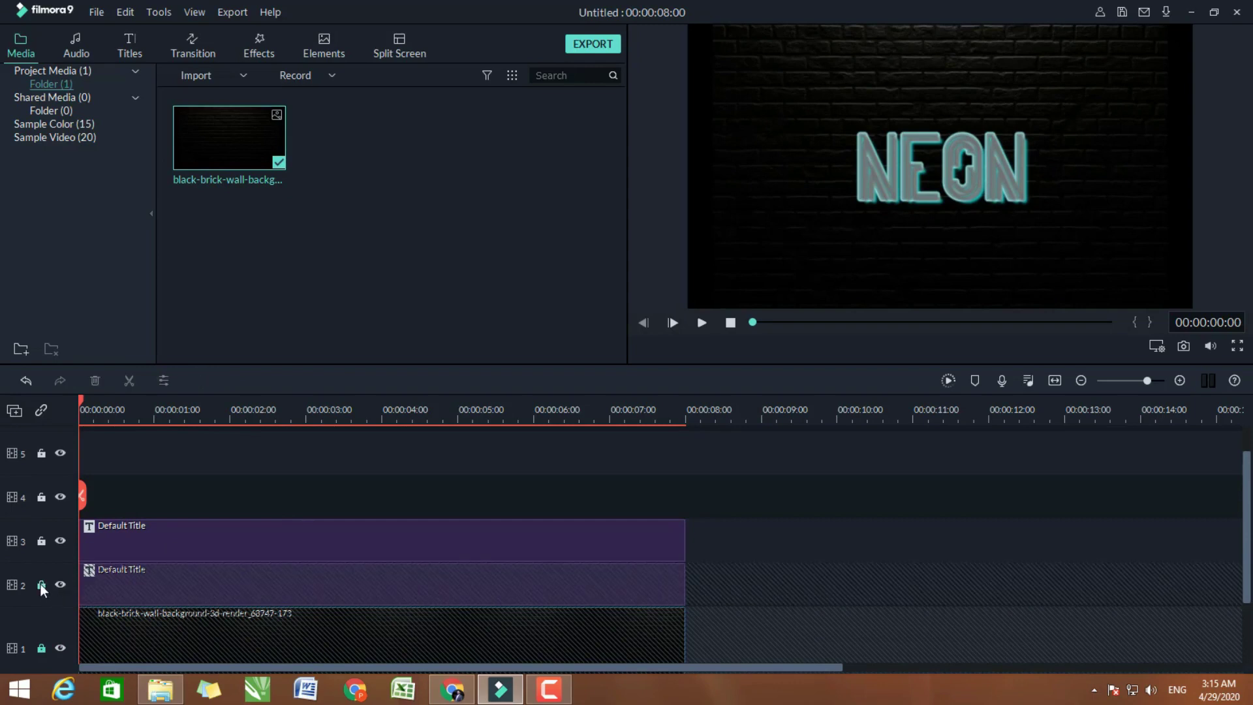
# Hide video track 2 and play the start of the timeline to preview the unlit NEON title over the brick wall
pyautogui.click(120, 534)
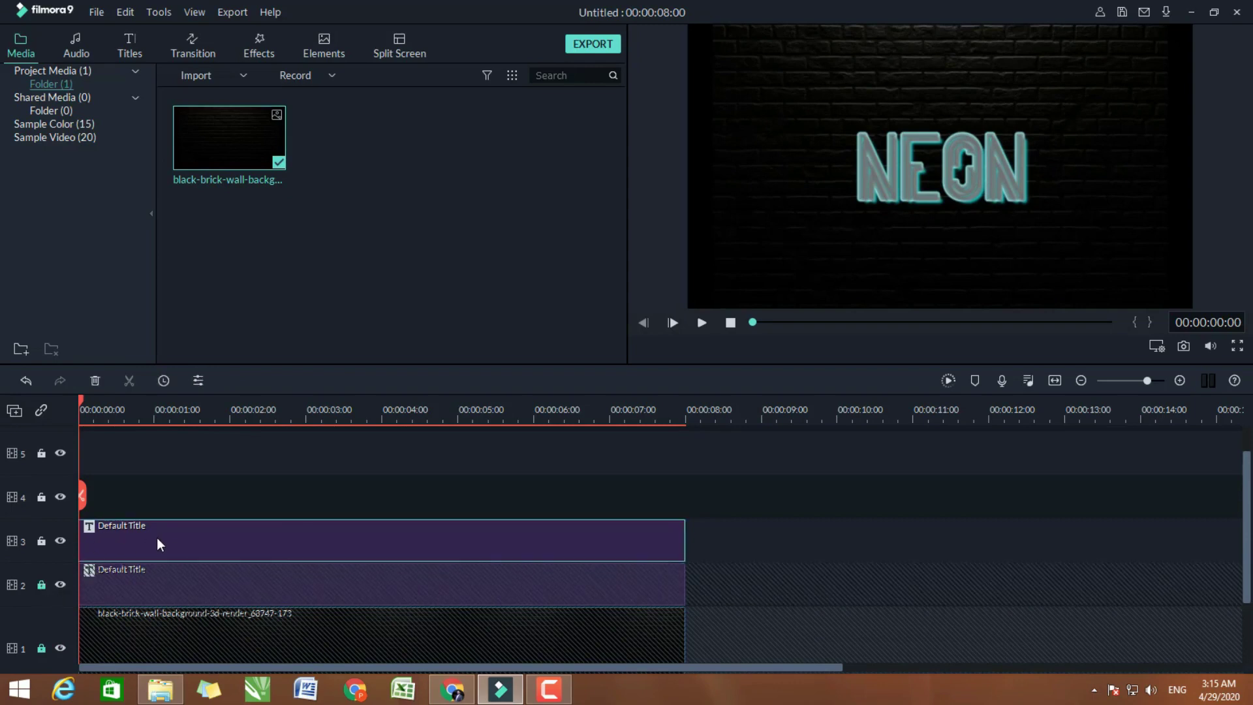
pyautogui.scroll(3, 285, 409)
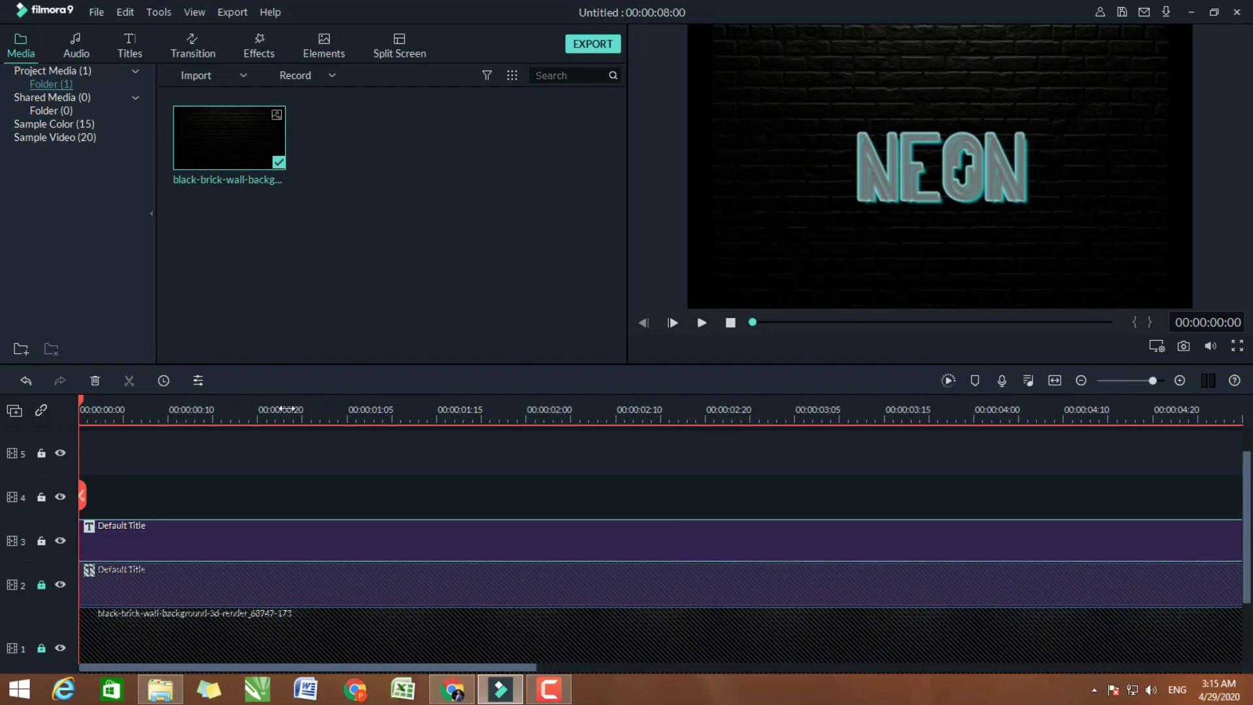
pyautogui.scroll(2, 285, 409)
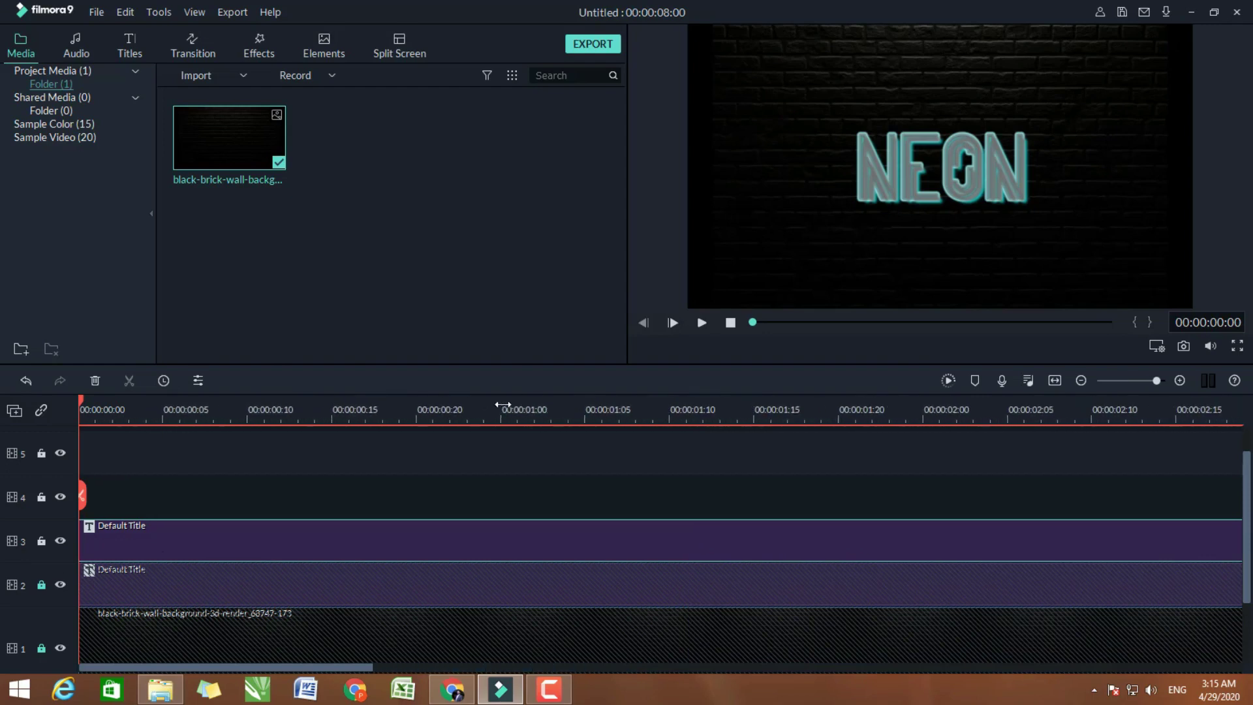
pyautogui.click(353, 410)
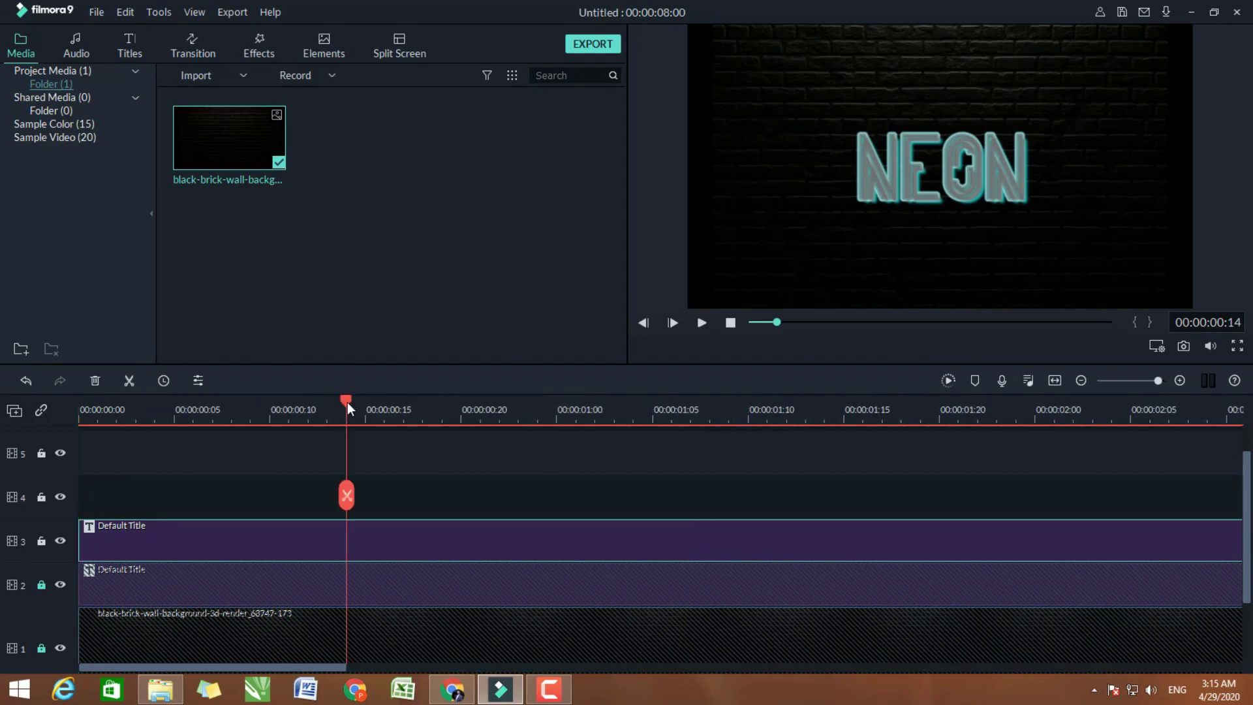
pyautogui.press('Home')
pyautogui.click(60, 585)
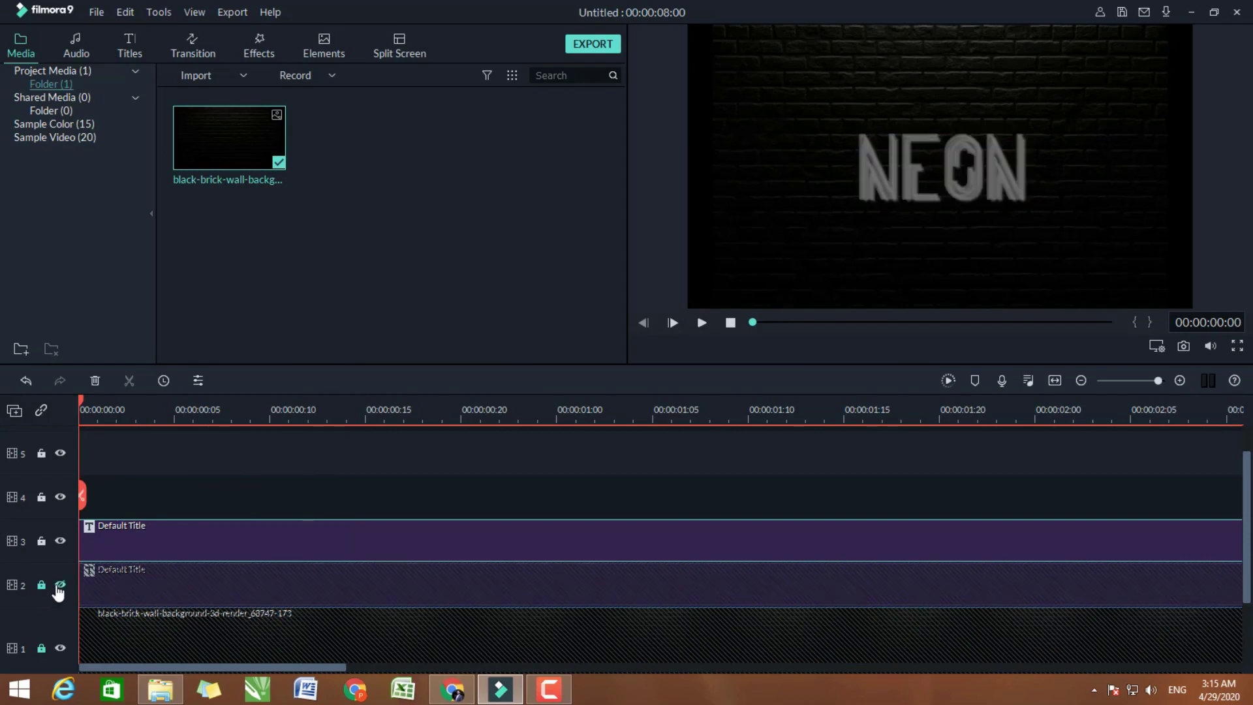
pyautogui.press('space')
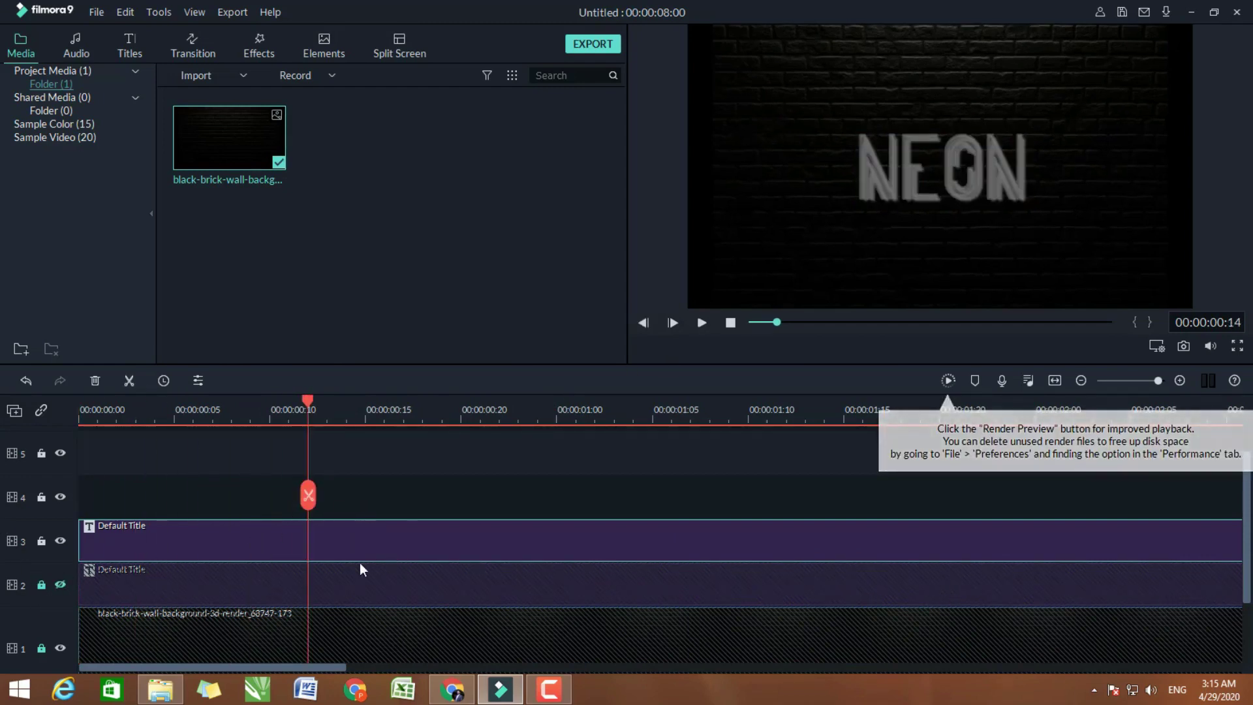
pyautogui.scroll(-2, 266, 531)
pyautogui.click(732, 323)
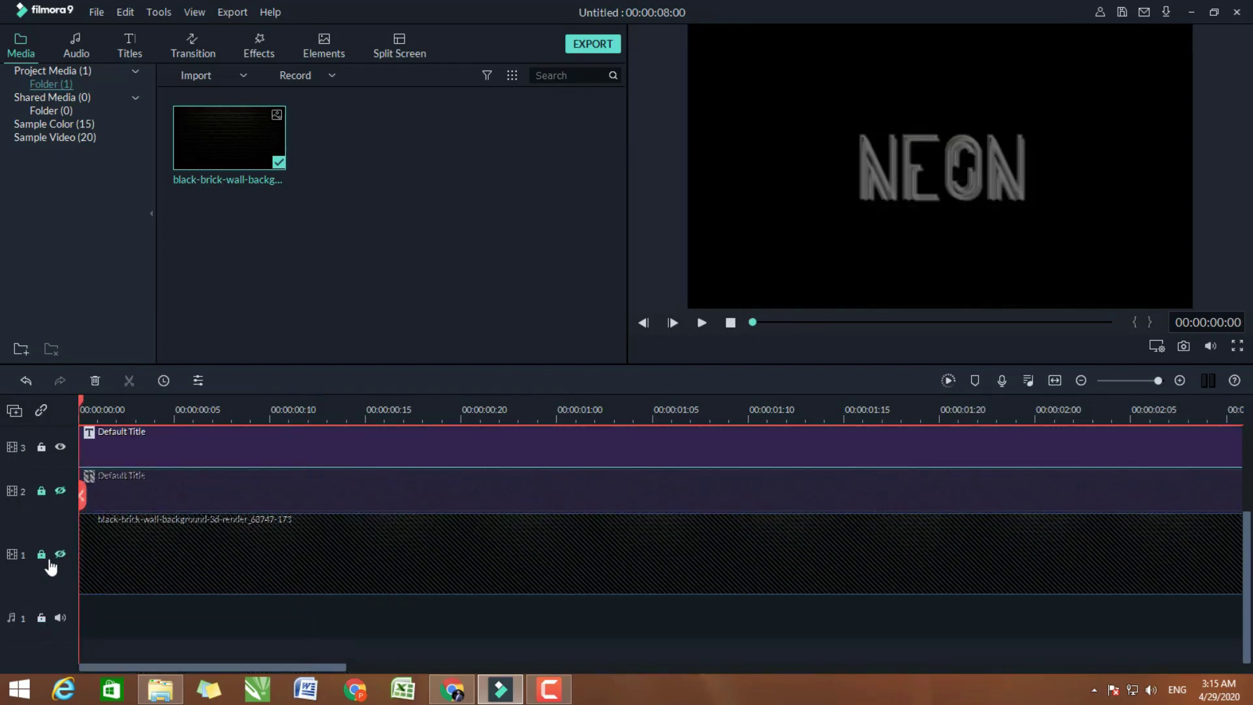
# Zoom the preview to 100% to inspect the unlit NEON title, and return the zoom level to Fit
pyautogui.click(1156, 346)
pyautogui.moveTo(1120, 424)
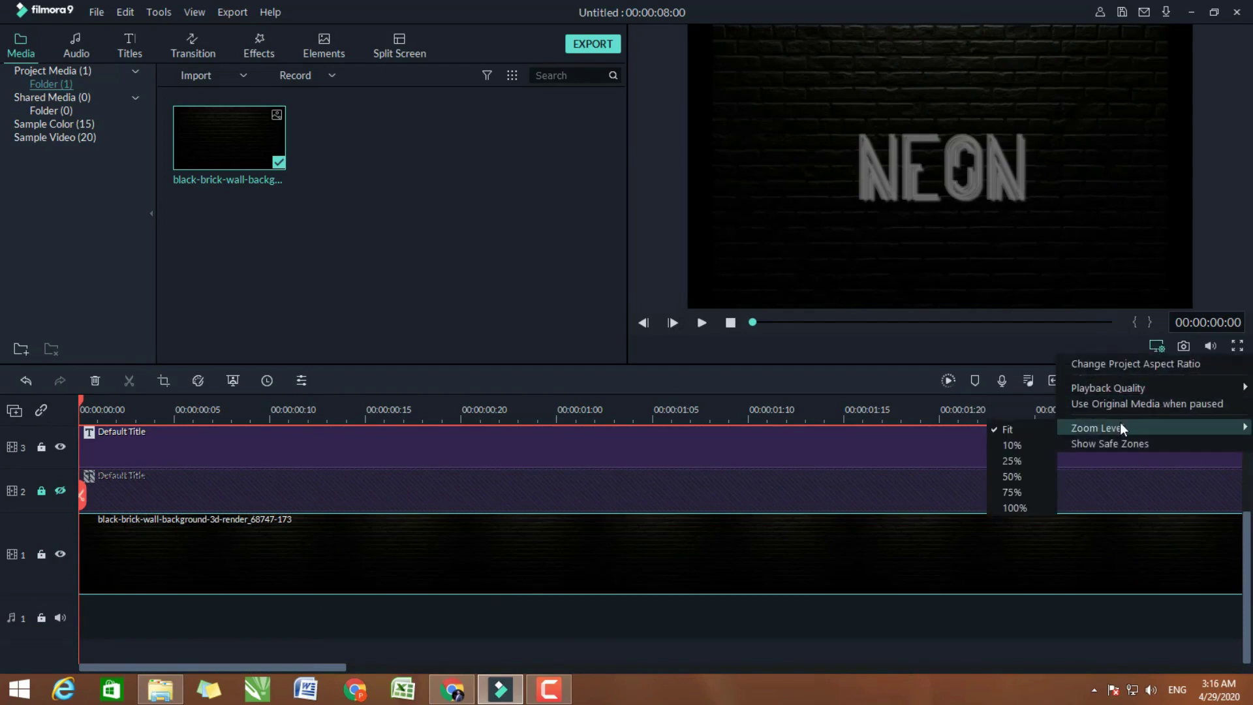
pyautogui.click(1015, 507)
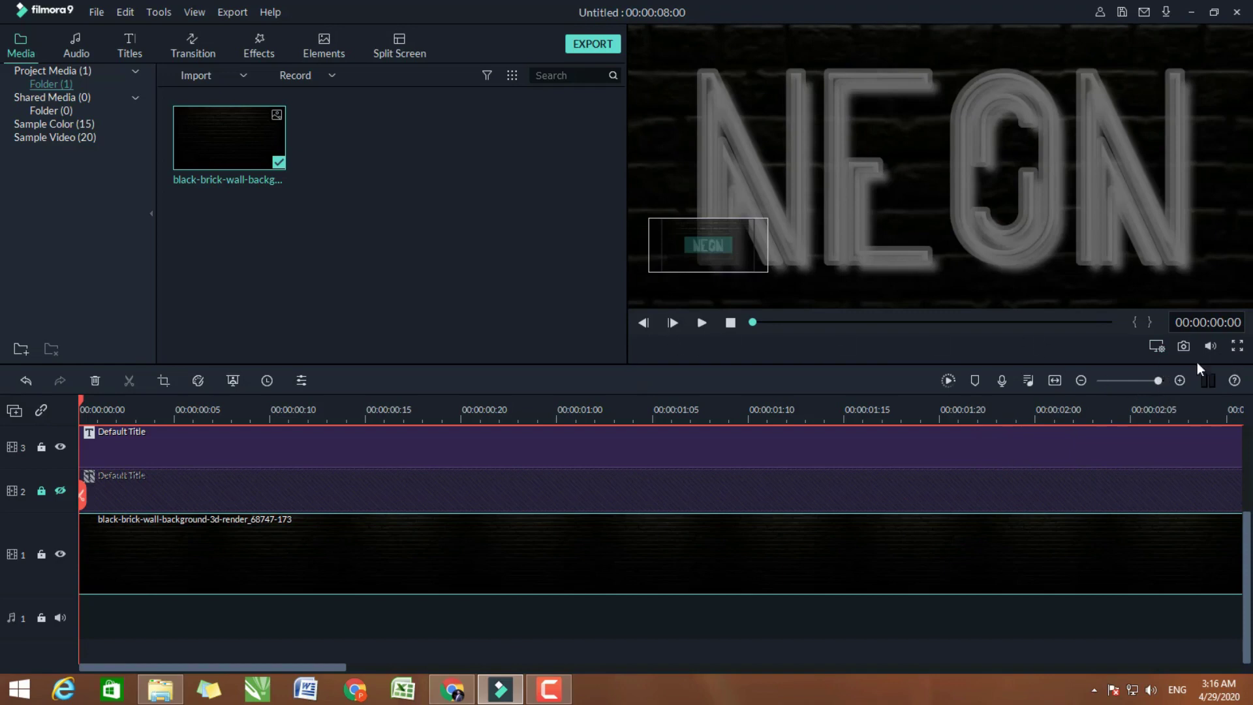
pyautogui.click(1158, 350)
pyautogui.moveTo(1100, 427)
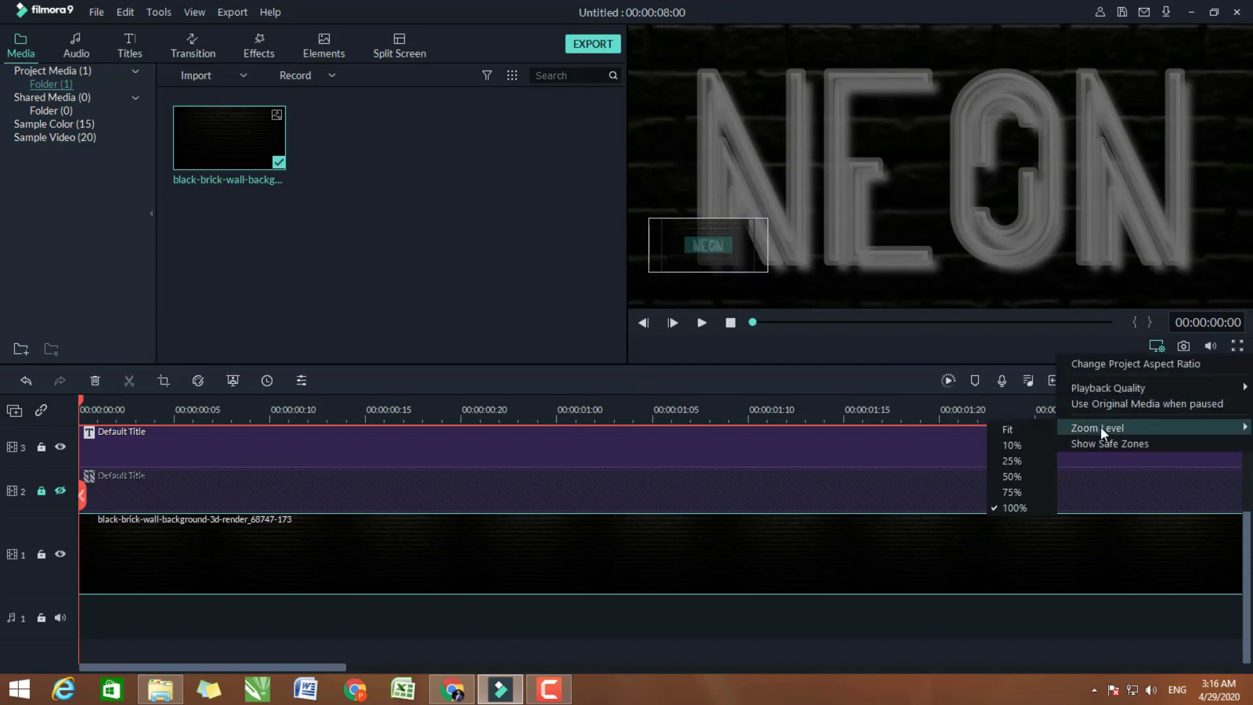
pyautogui.click(1016, 431)
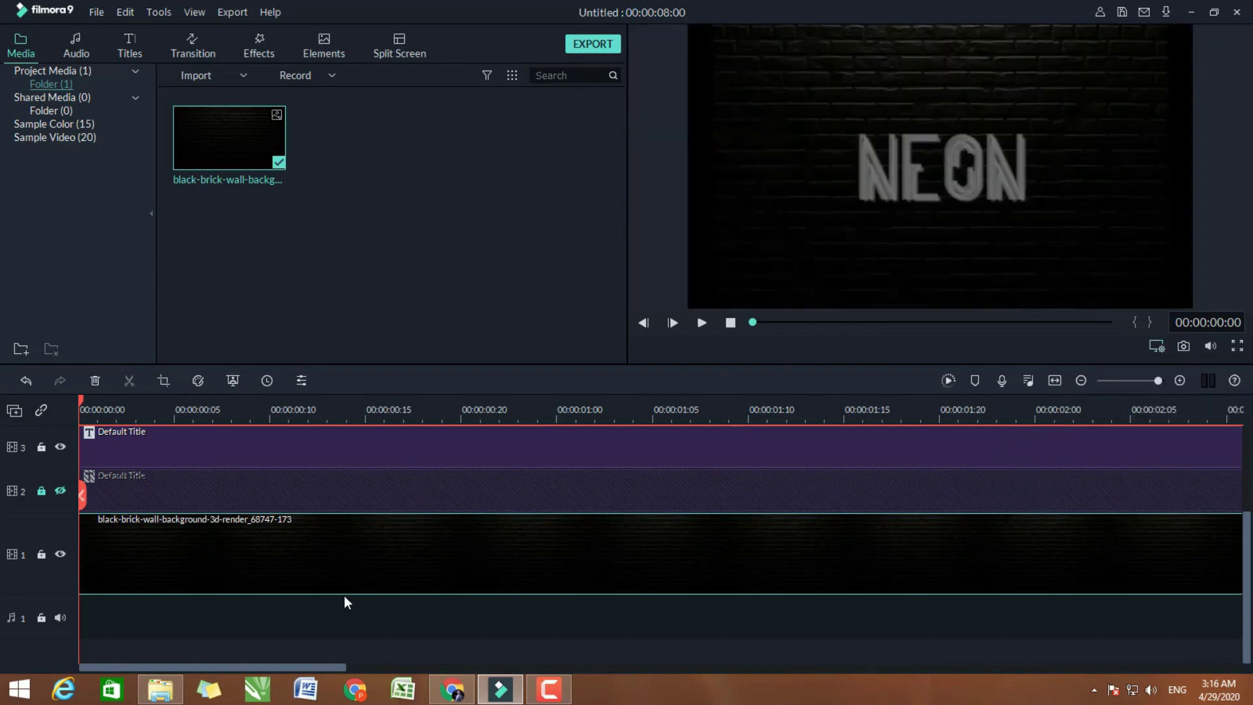
# Open the brick wall clip's image settings, and switch the preview playback quality to Full and back to 1/2
pyautogui.doubleClick(481, 537)
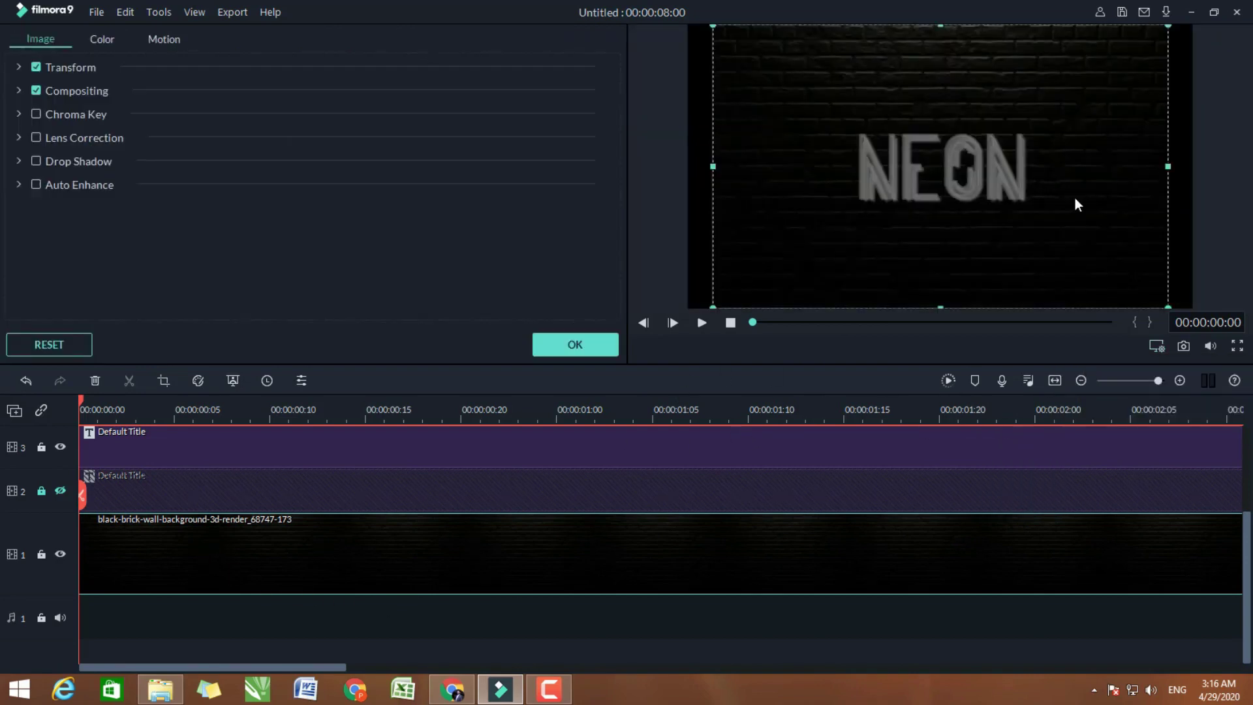
pyautogui.click(1156, 347)
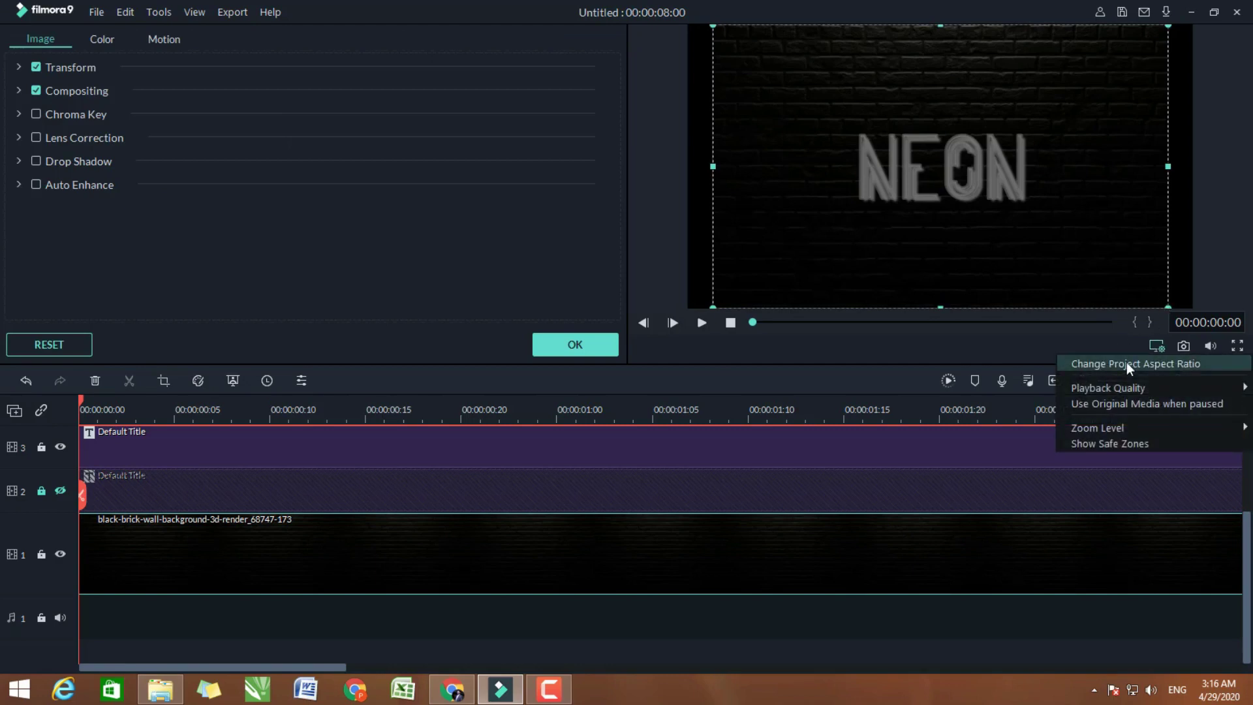
pyautogui.moveTo(1111, 392)
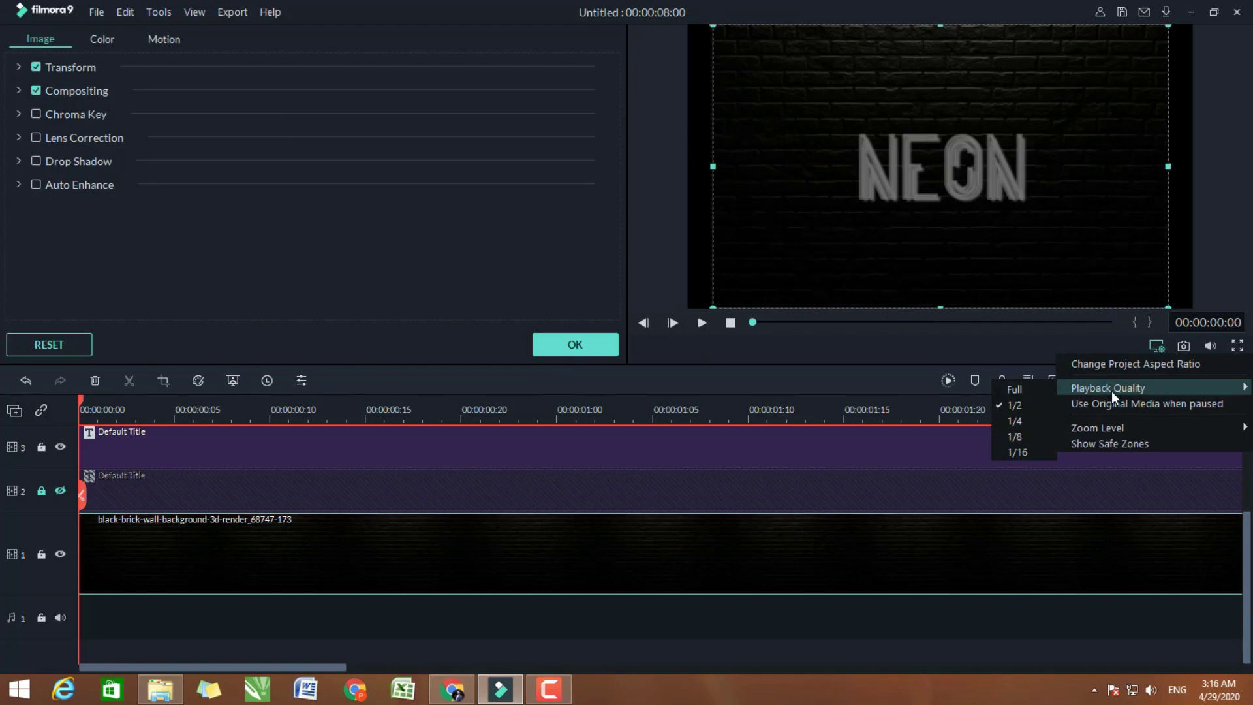
pyautogui.click(1009, 389)
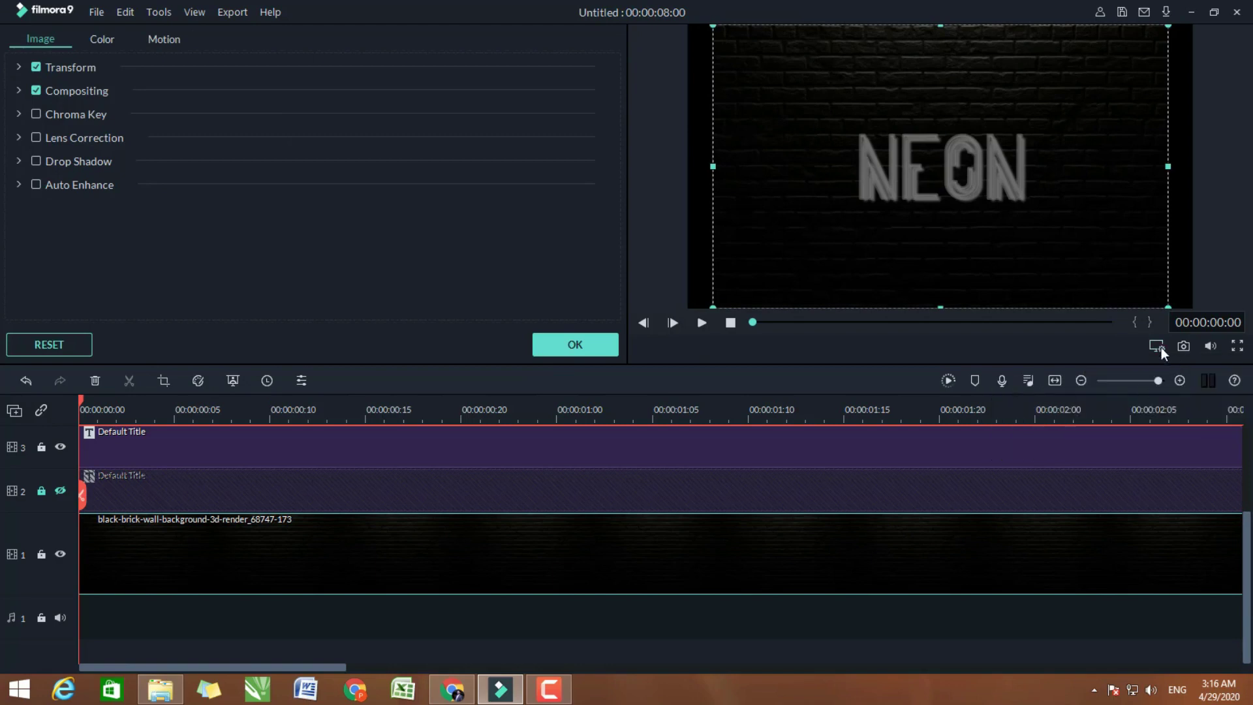
pyautogui.click(1159, 347)
pyautogui.moveTo(1109, 389)
pyautogui.click(1032, 398)
# Enlarge and reposition the brick wall image so it fills the whole preview frame, apply it, and lock video track 1
pyautogui.click(1055, 381)
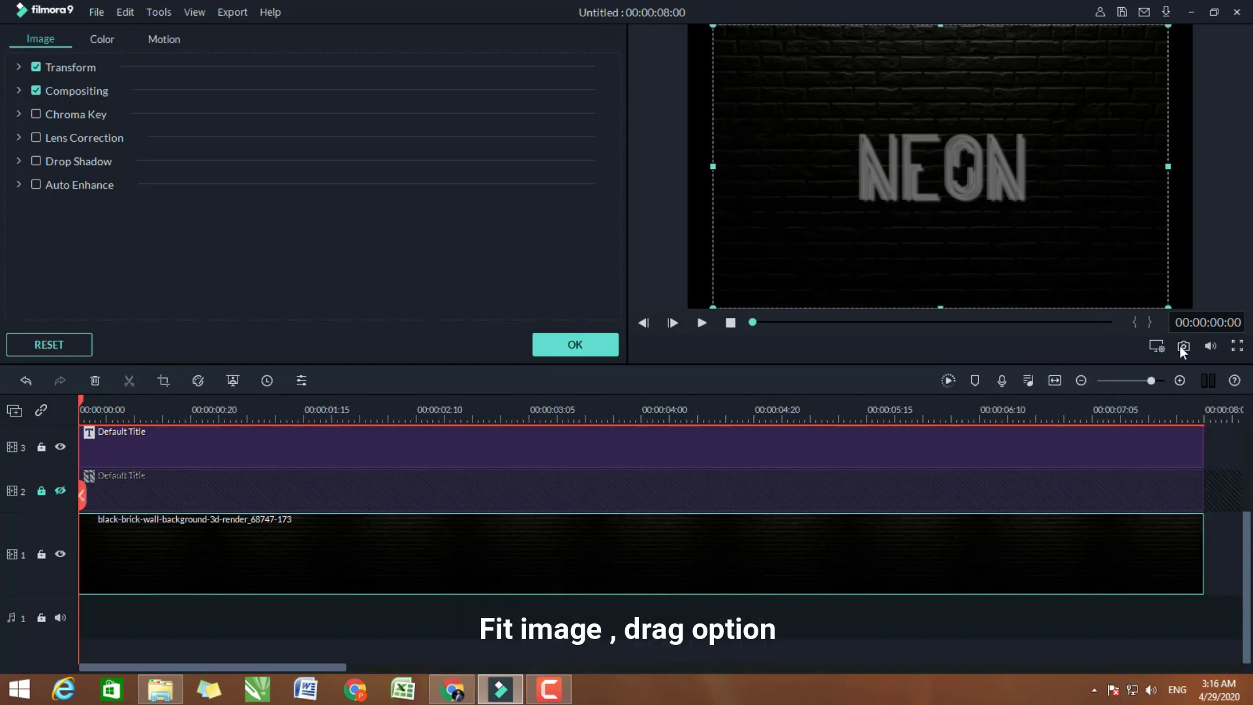
pyautogui.click(1156, 346)
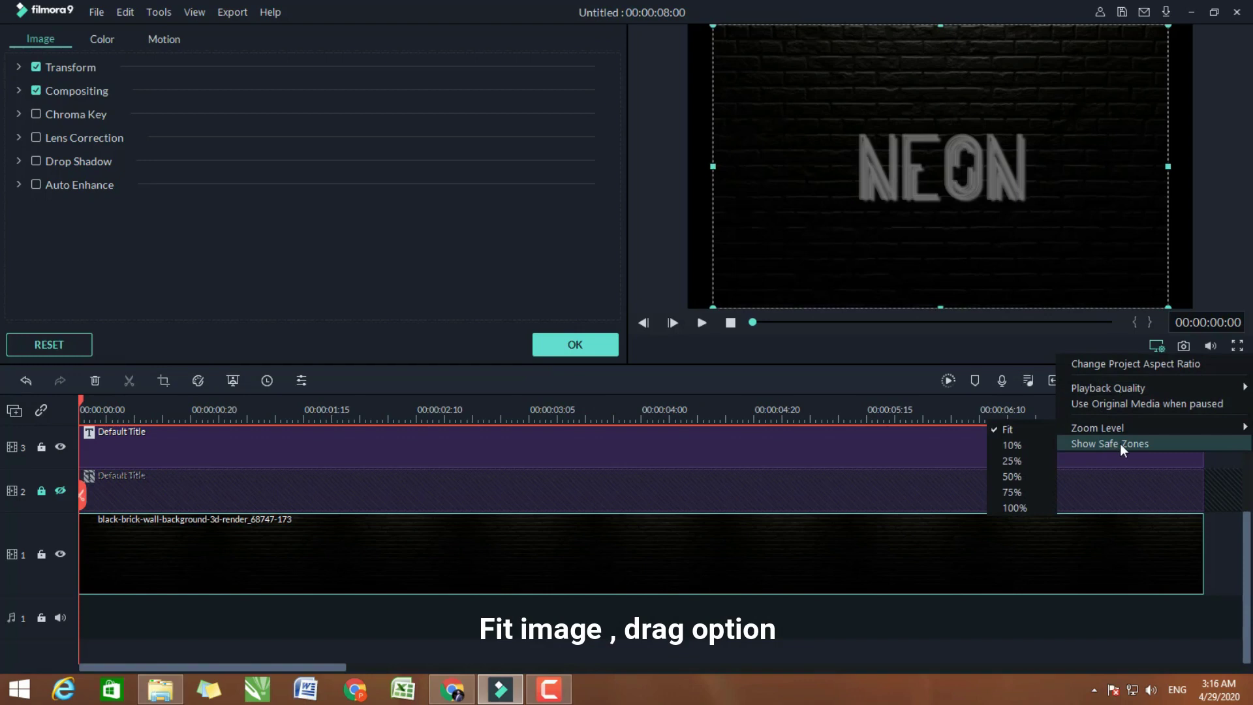
pyautogui.moveTo(1116, 430)
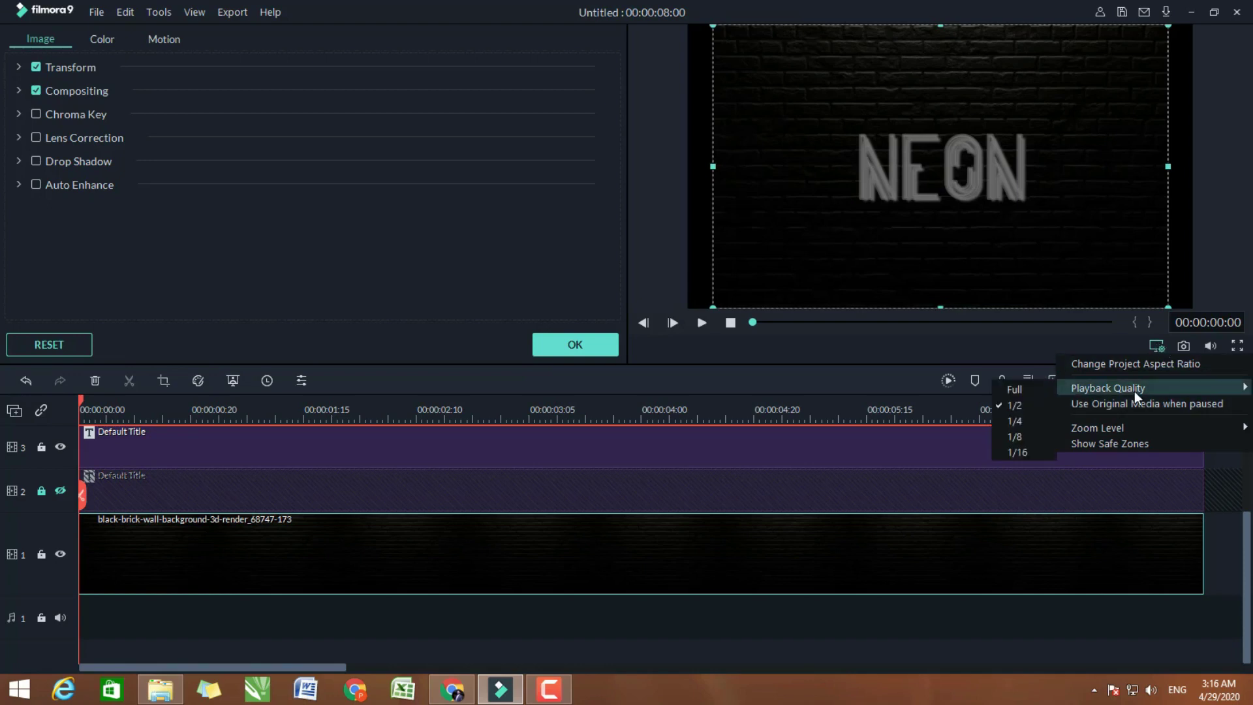
pyautogui.click(1169, 308)
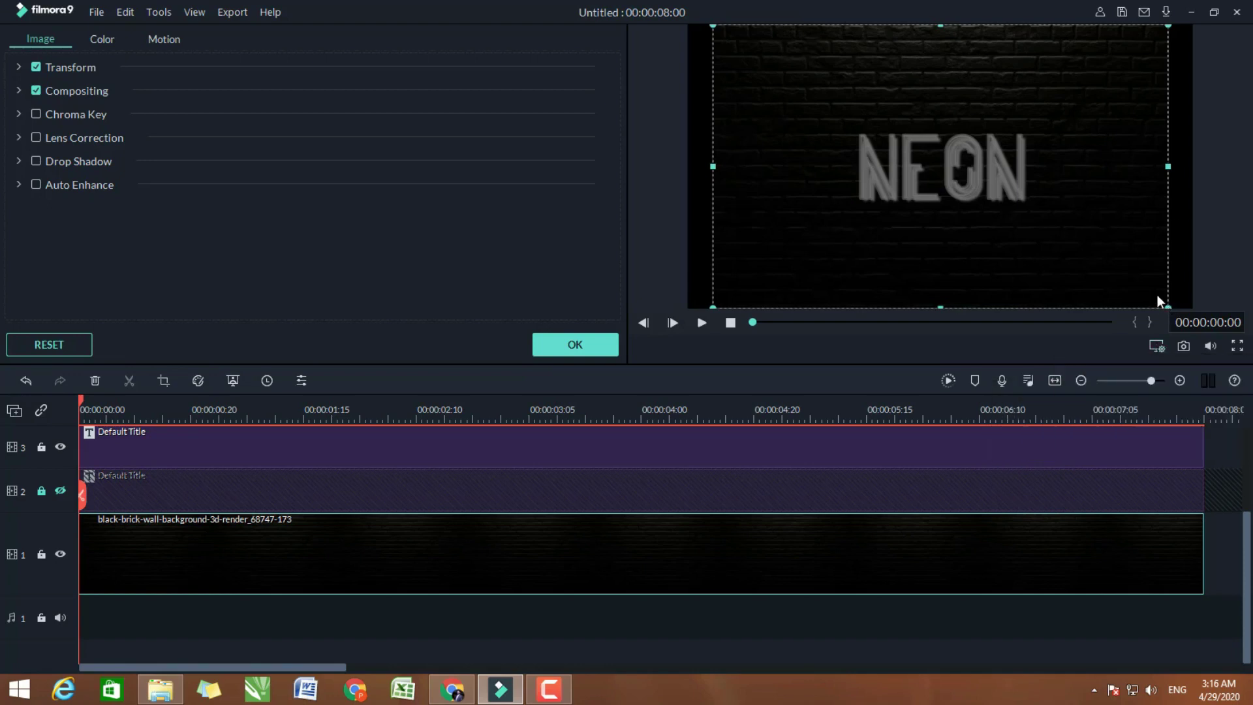
pyautogui.moveTo(1166, 302); pyautogui.dragTo(1204, 326)
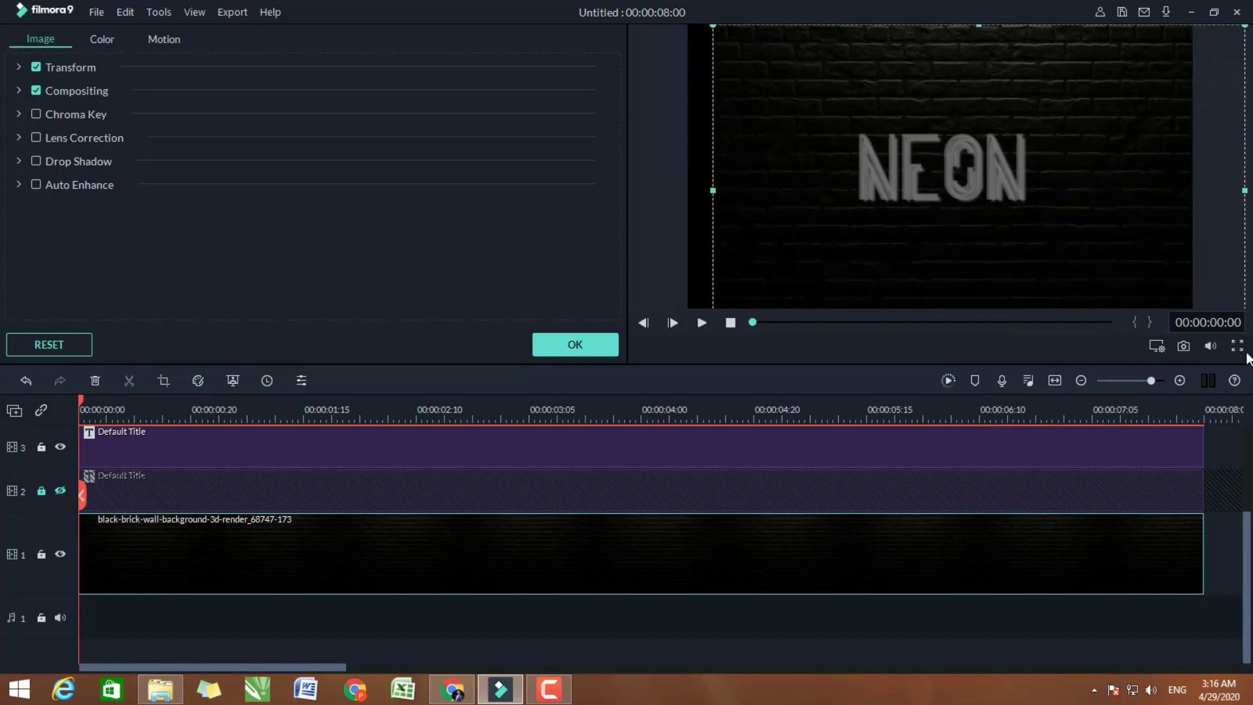
pyautogui.moveTo(1037, 269); pyautogui.dragTo(1024, 253)
pyautogui.click(567, 351)
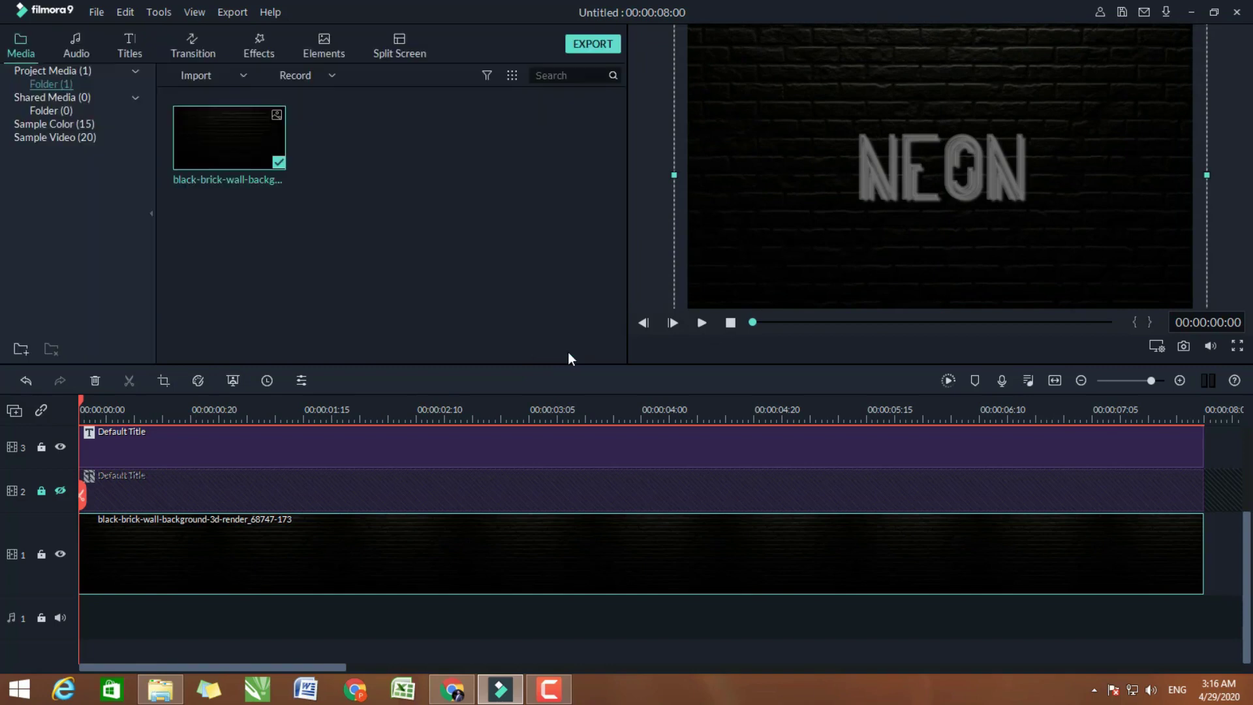
pyautogui.click(41, 554)
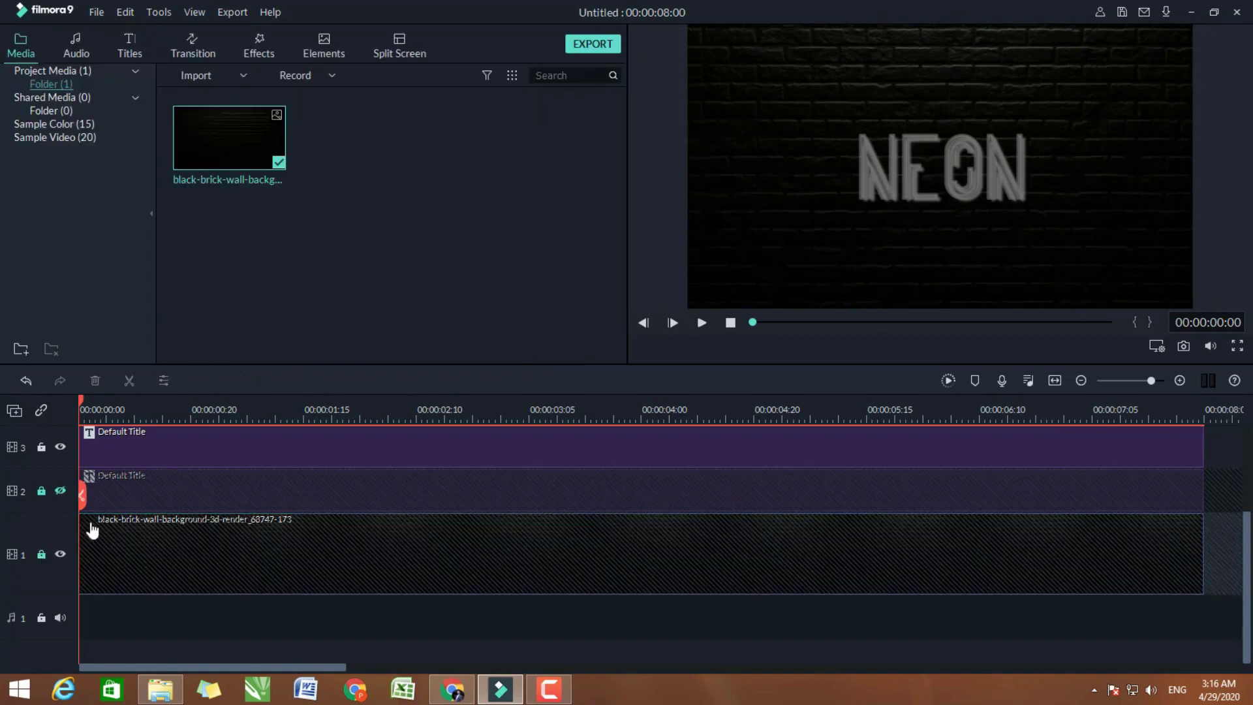
# Toggle the visibility of video tracks 2 and 3 to compare the lit and unlit titles, leaving only track 2 hidden
pyautogui.scroll(2, 121, 516)
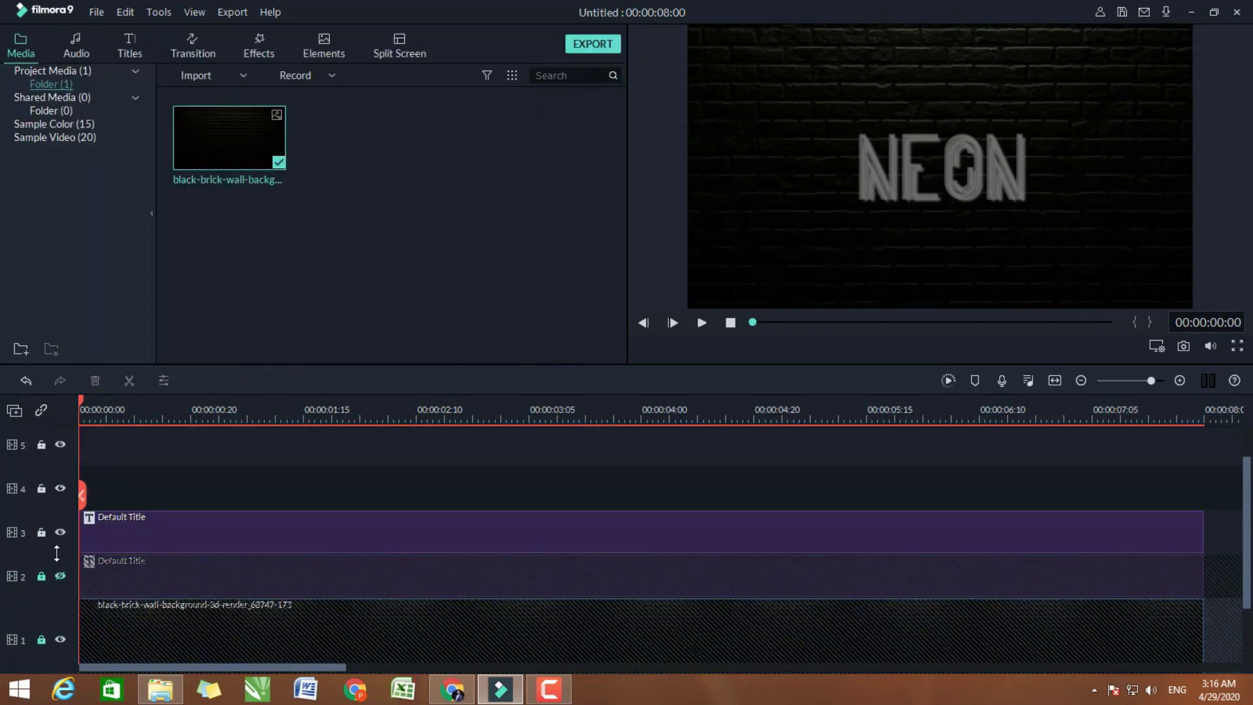
pyautogui.click(141, 531)
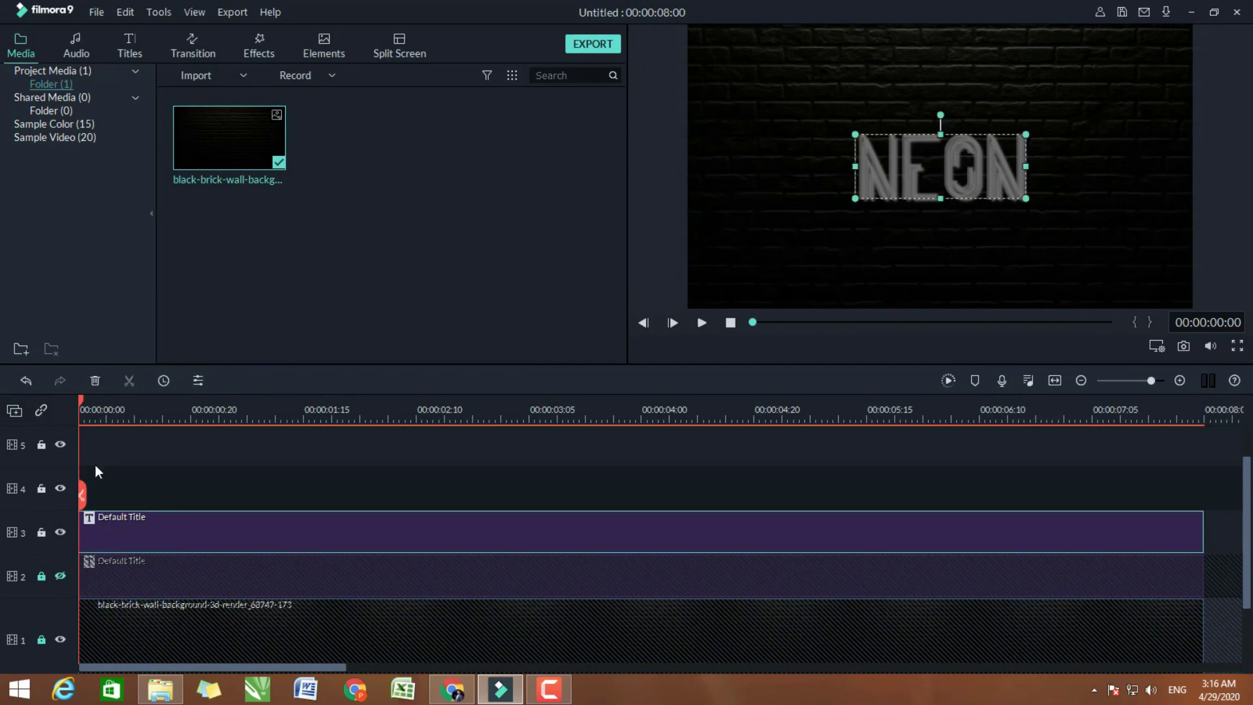
pyautogui.click(61, 577)
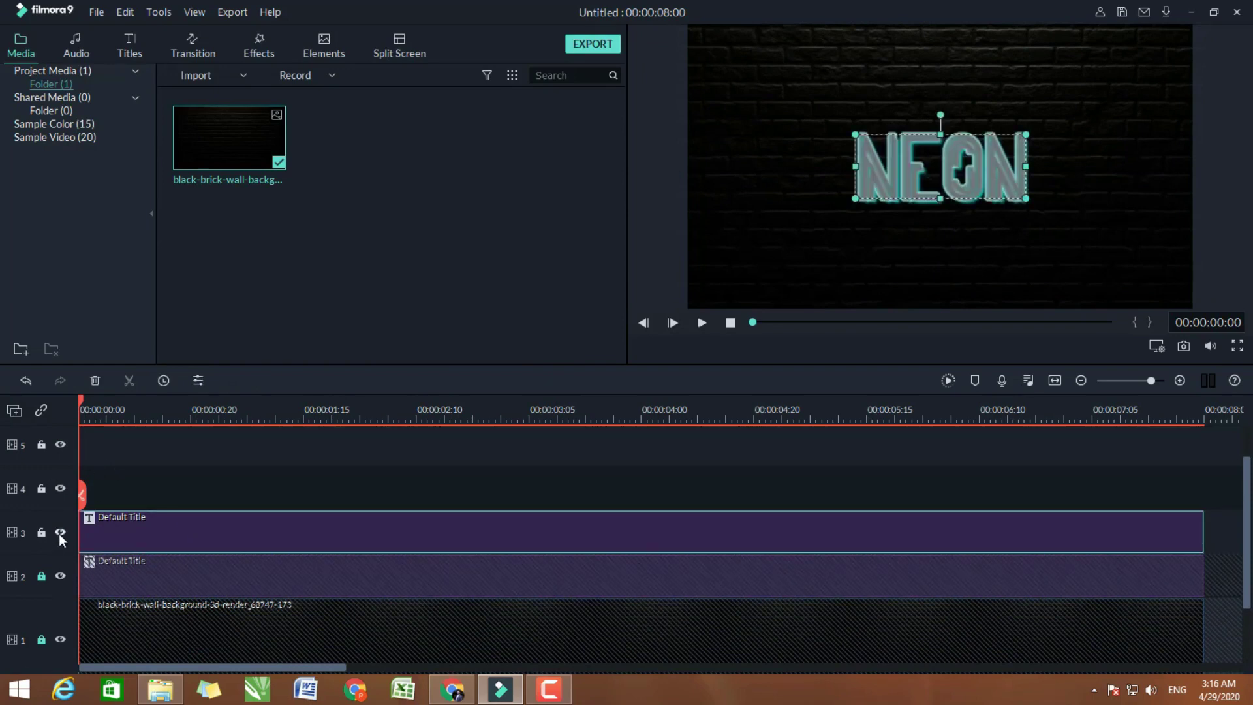
pyautogui.click(61, 533)
pyautogui.click(61, 577)
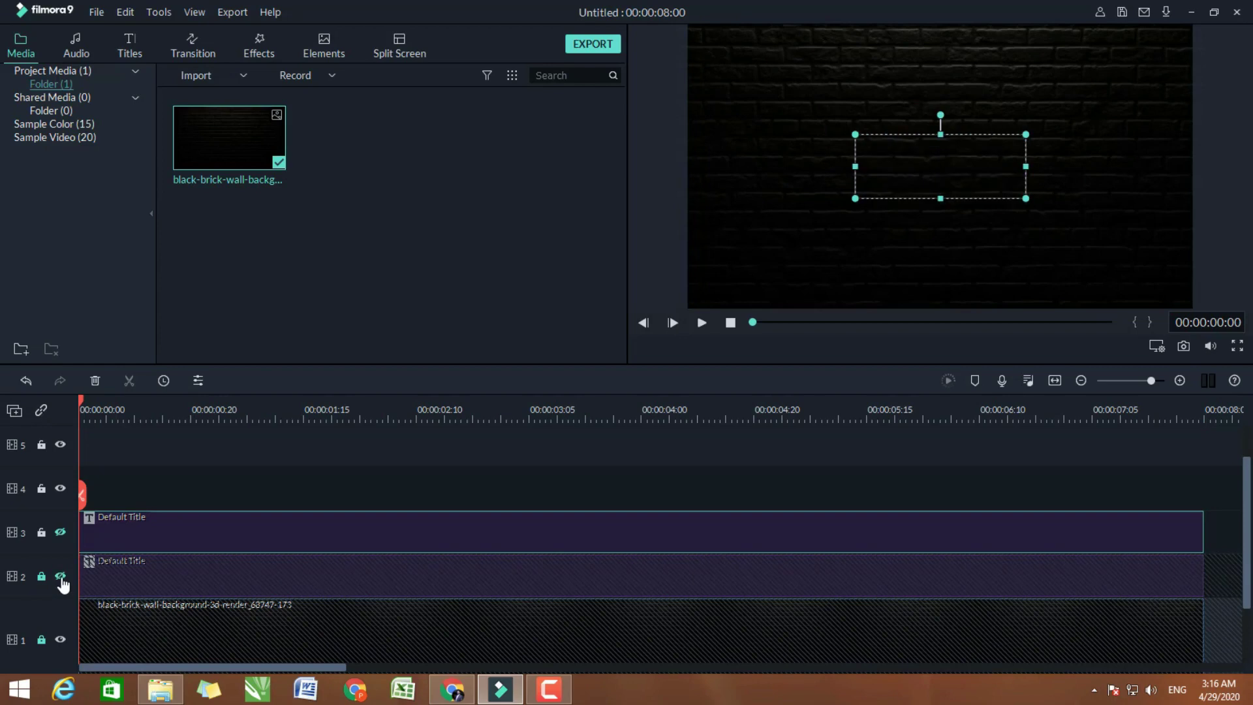
pyautogui.click(60, 576)
pyautogui.click(60, 532)
pyautogui.click(60, 577)
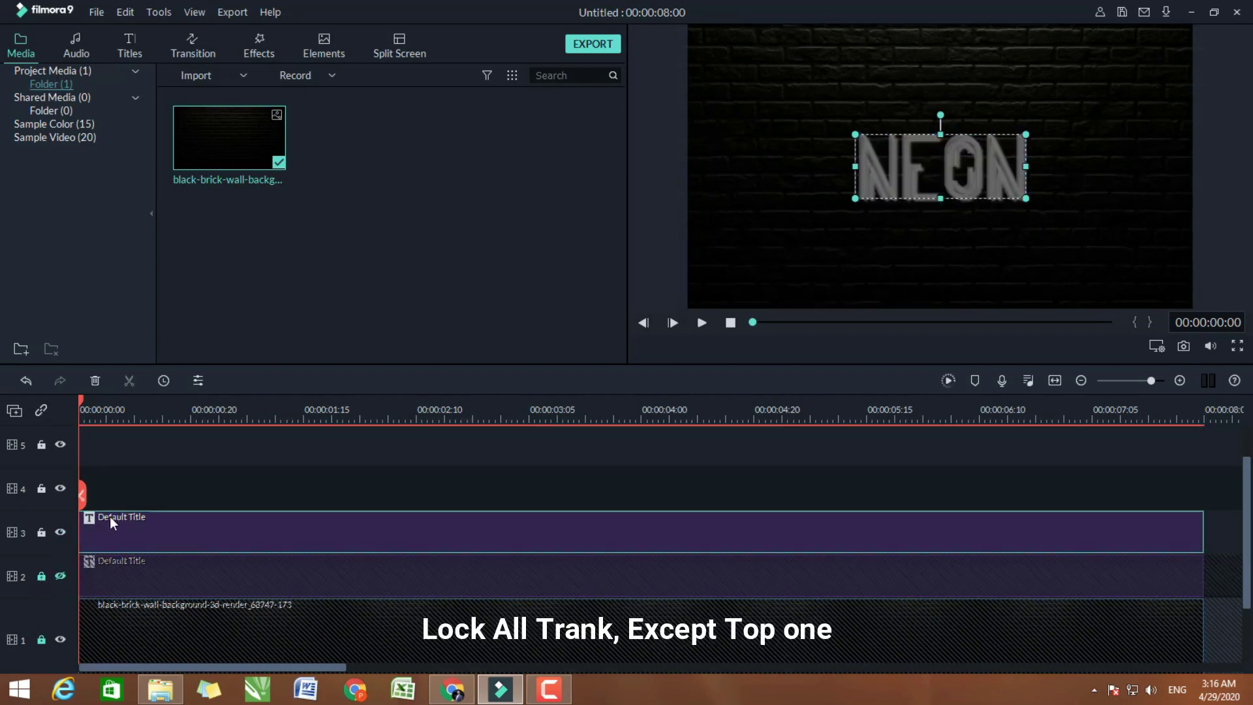
# Split the unlit NEON title on video track 3 every two frames, from 00:00:00:02 through 00:00:00:24
pyautogui.scroll(3, 128, 410)
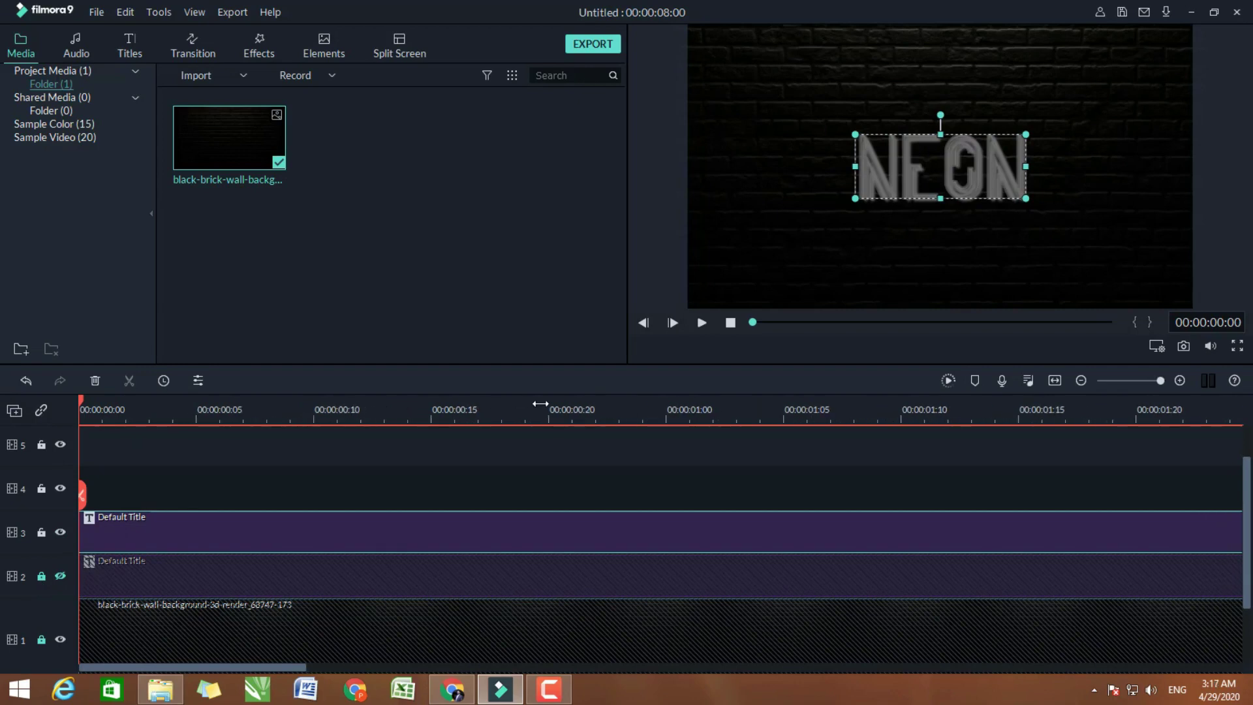
pyautogui.moveTo(81, 399); pyautogui.dragTo(126, 402)
pyautogui.click(126, 498)
pyautogui.click(172, 413)
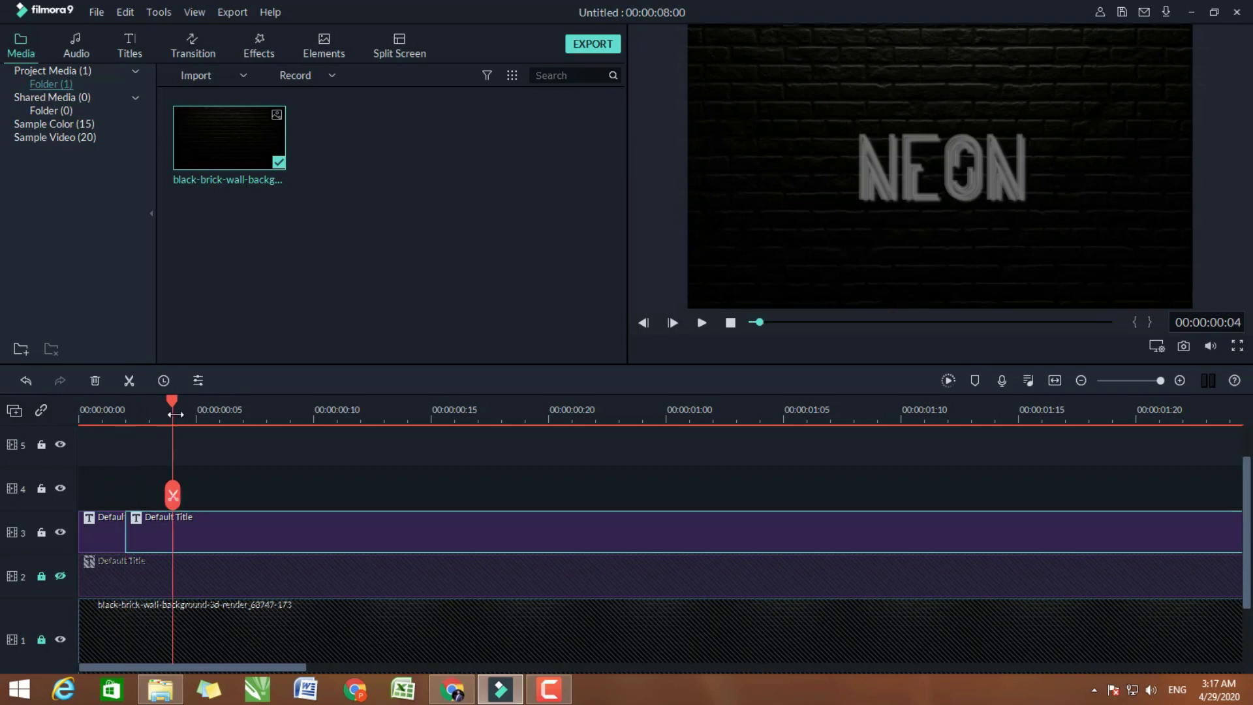
pyautogui.click(172, 495)
pyautogui.moveTo(172, 494); pyautogui.dragTo(219, 494)
pyautogui.click(219, 494)
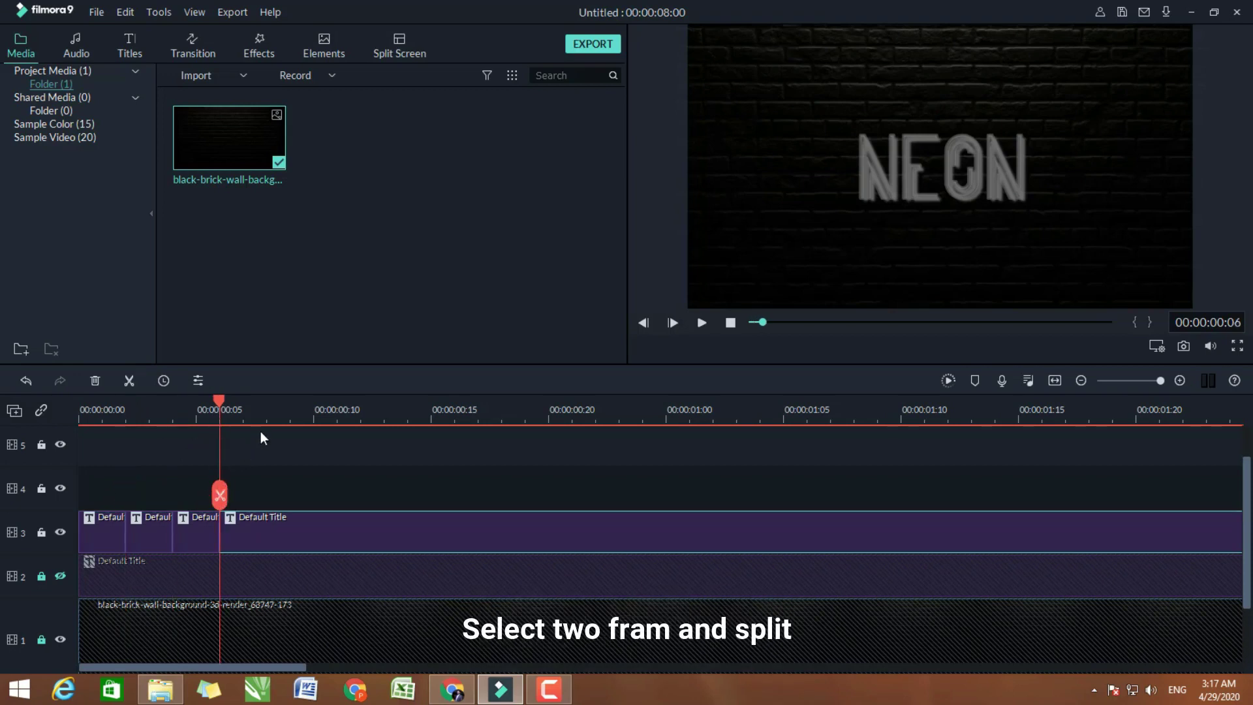
pyautogui.click(267, 408)
pyautogui.click(267, 499)
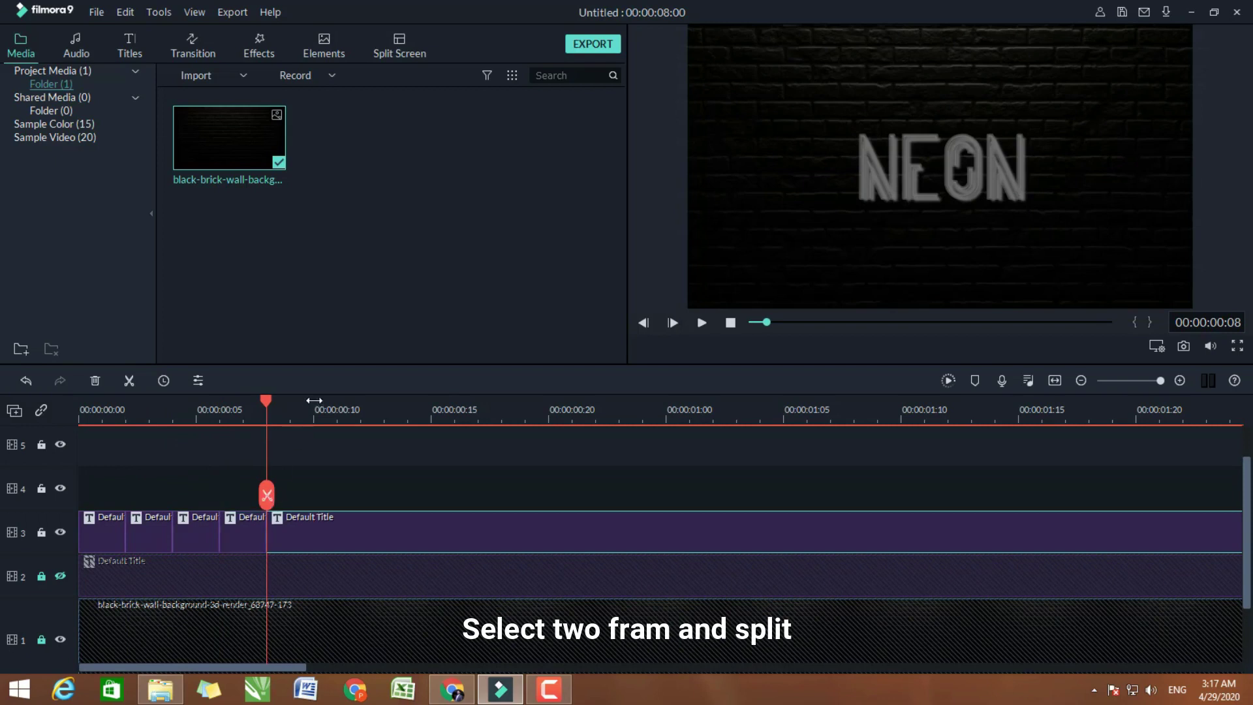
pyautogui.click(313, 408)
pyautogui.click(314, 496)
pyautogui.click(362, 399)
pyautogui.click(362, 496)
pyautogui.click(408, 400)
pyautogui.click(408, 495)
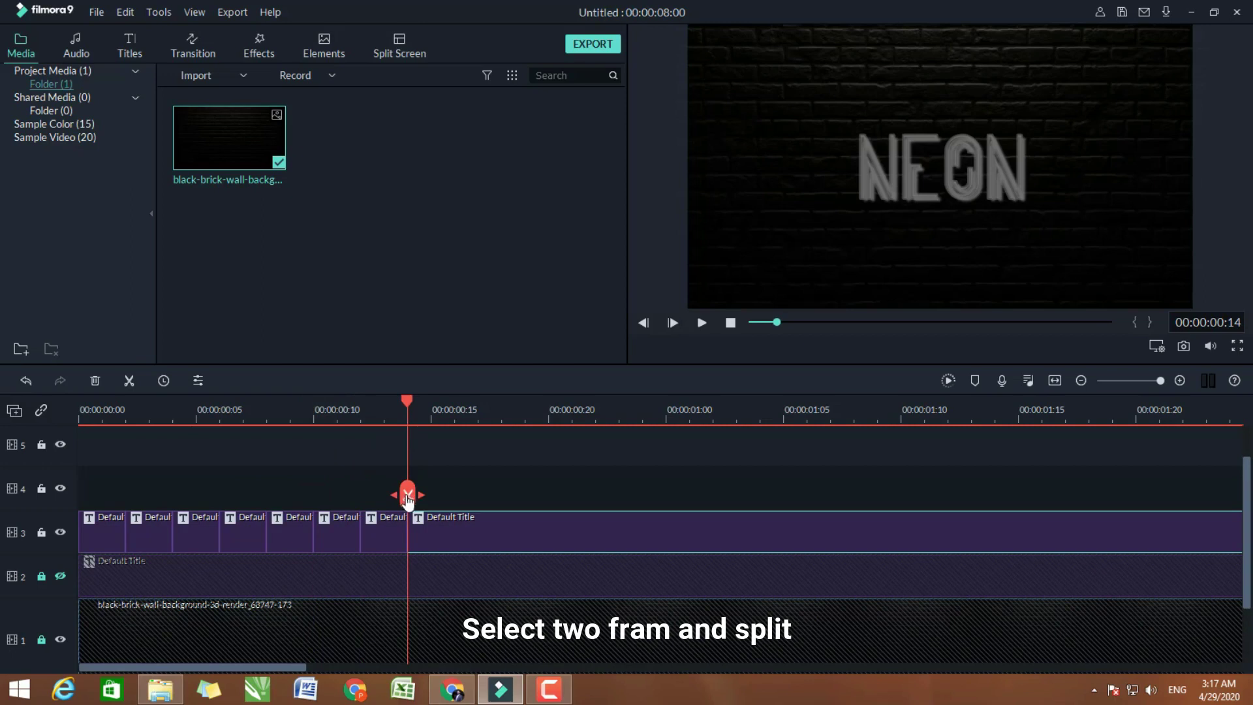
pyautogui.click(455, 401)
pyautogui.click(455, 494)
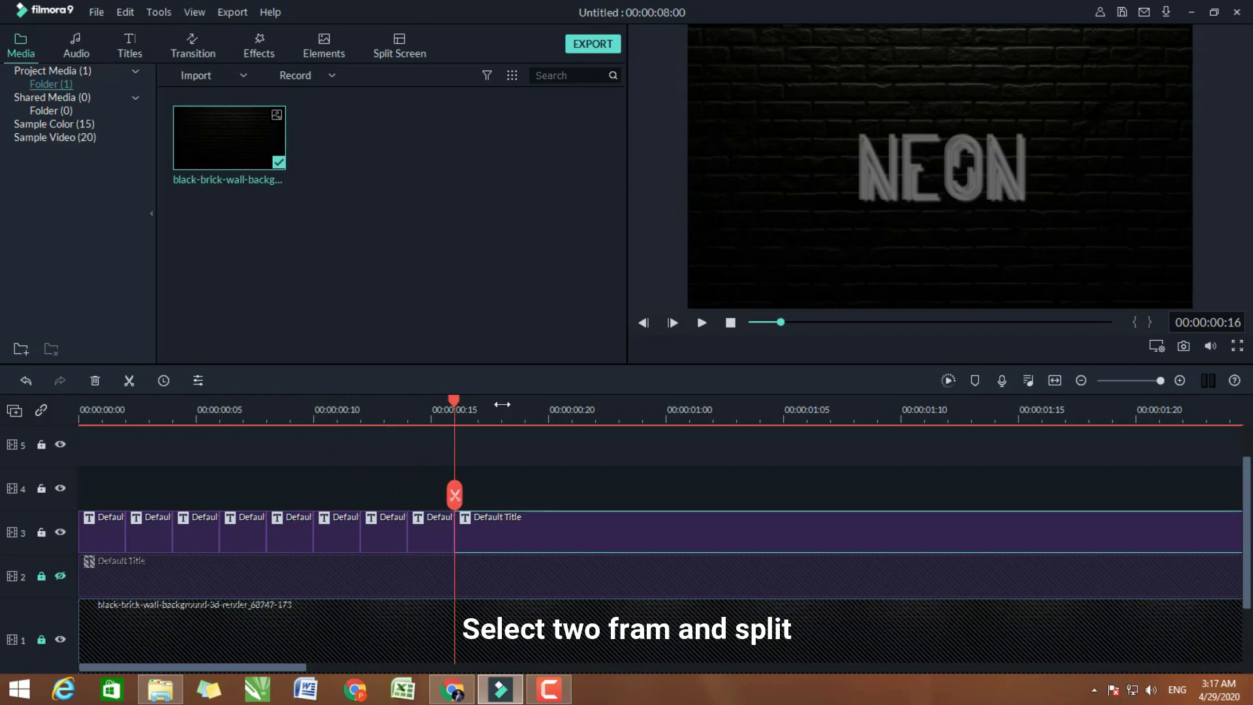
pyautogui.click(502, 403)
pyautogui.click(501, 496)
pyautogui.click(548, 403)
pyautogui.click(548, 496)
pyautogui.click(595, 400)
pyautogui.click(595, 496)
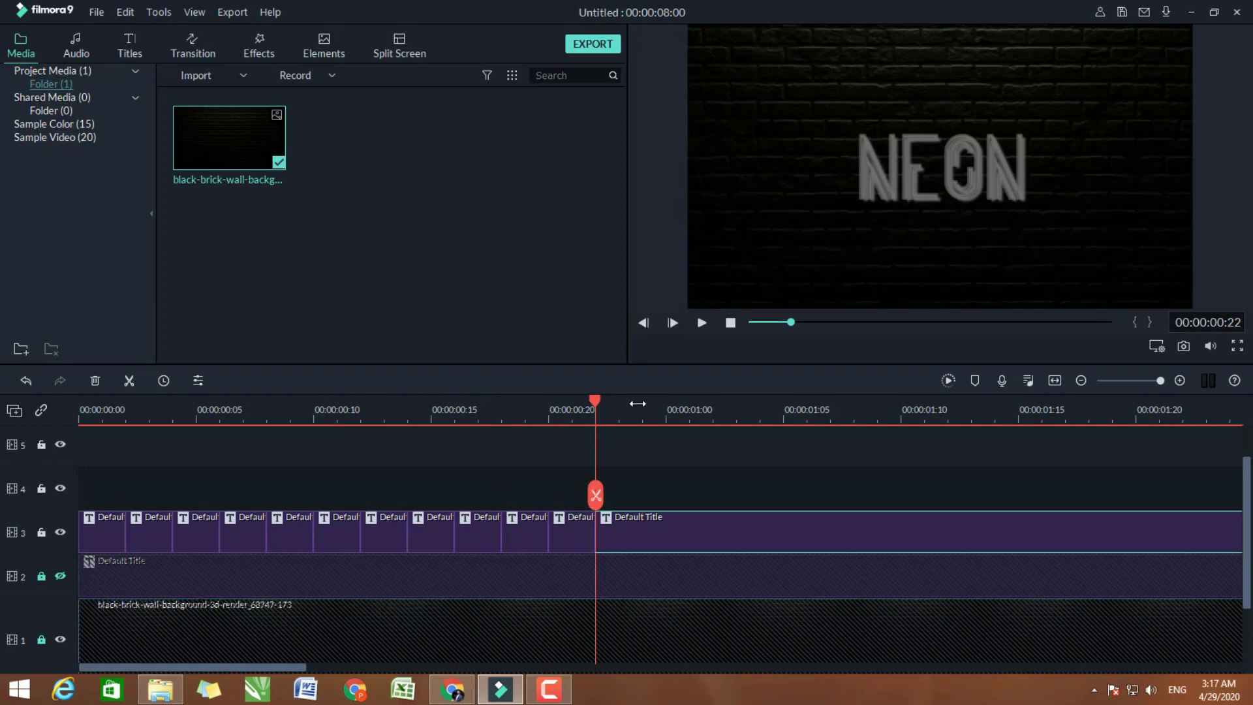
pyautogui.click(642, 401)
pyautogui.click(642, 494)
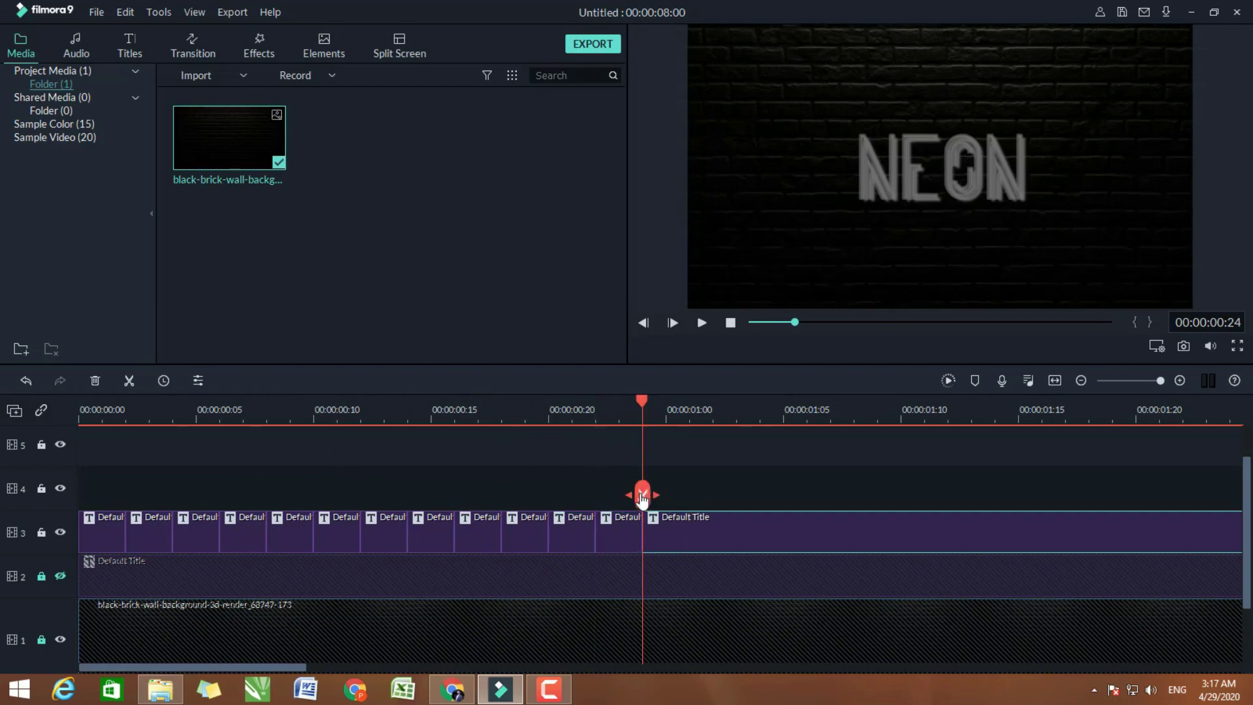
# Split the unlit NEON title on video track 3 every two frames, from 00:00:01:01 through 00:00:01:11
pyautogui.click(689, 400)
pyautogui.click(691, 495)
pyautogui.click(736, 401)
pyautogui.click(736, 495)
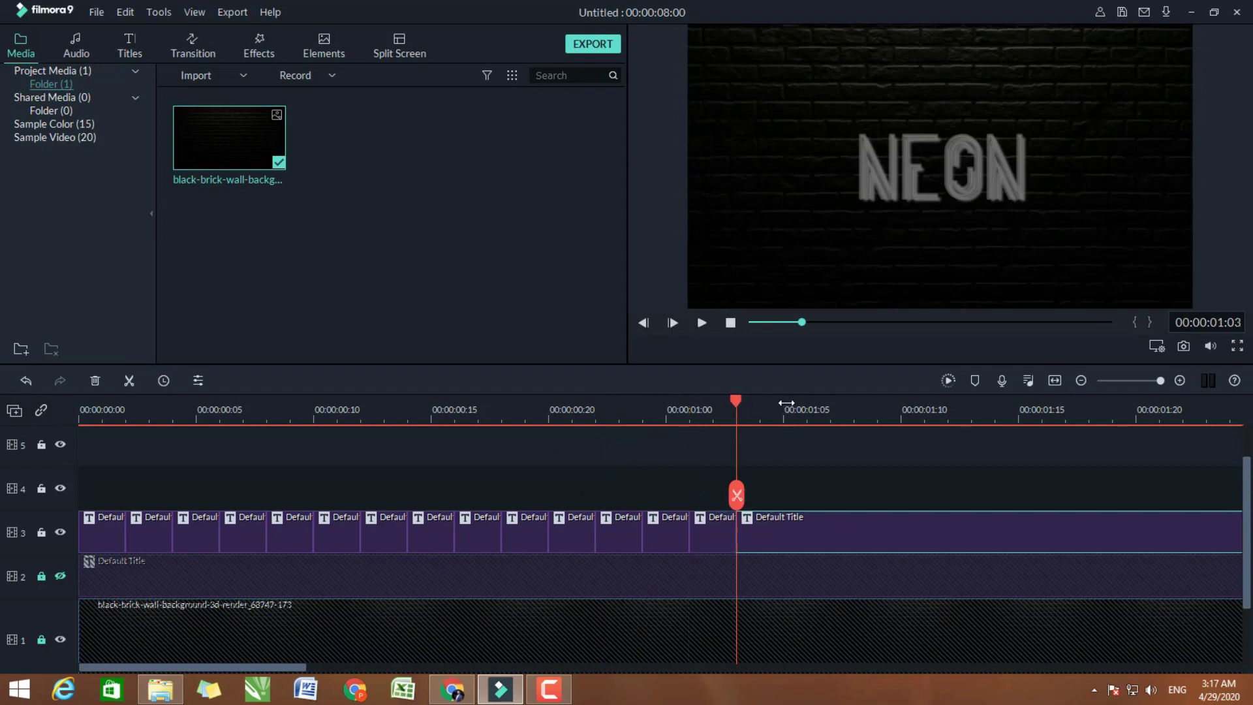
pyautogui.click(783, 401)
pyautogui.click(783, 495)
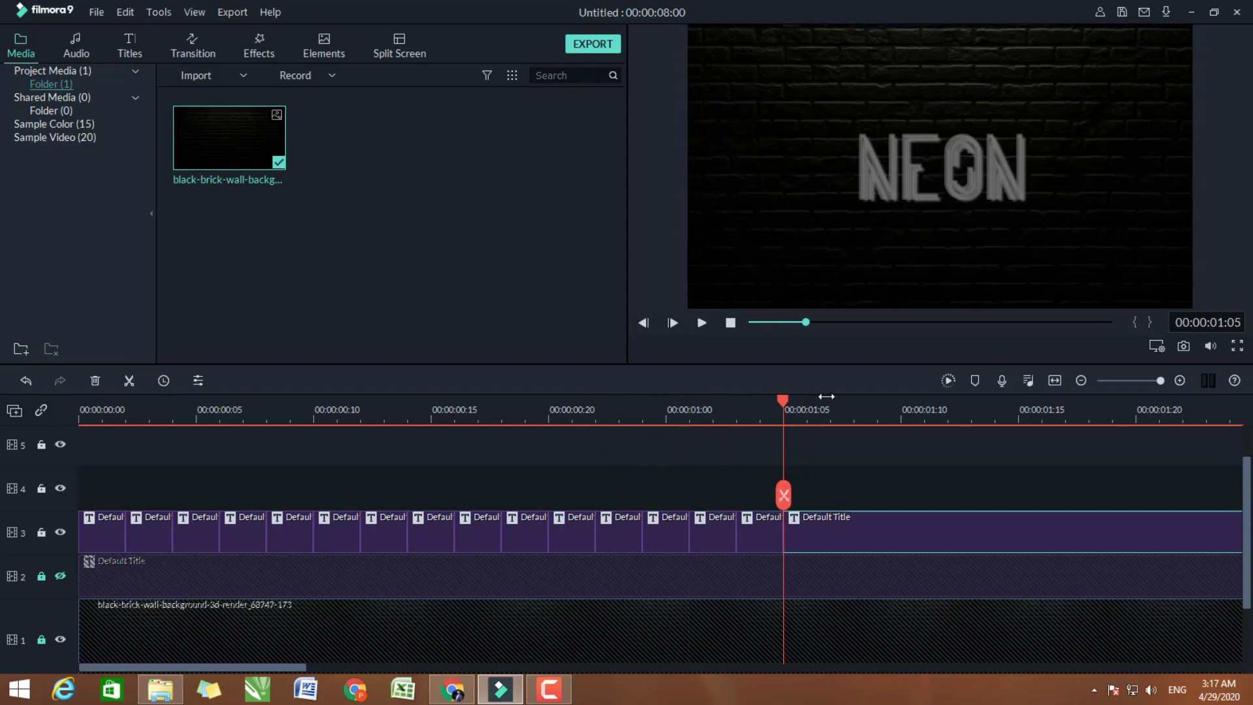
pyautogui.click(830, 401)
pyautogui.click(830, 494)
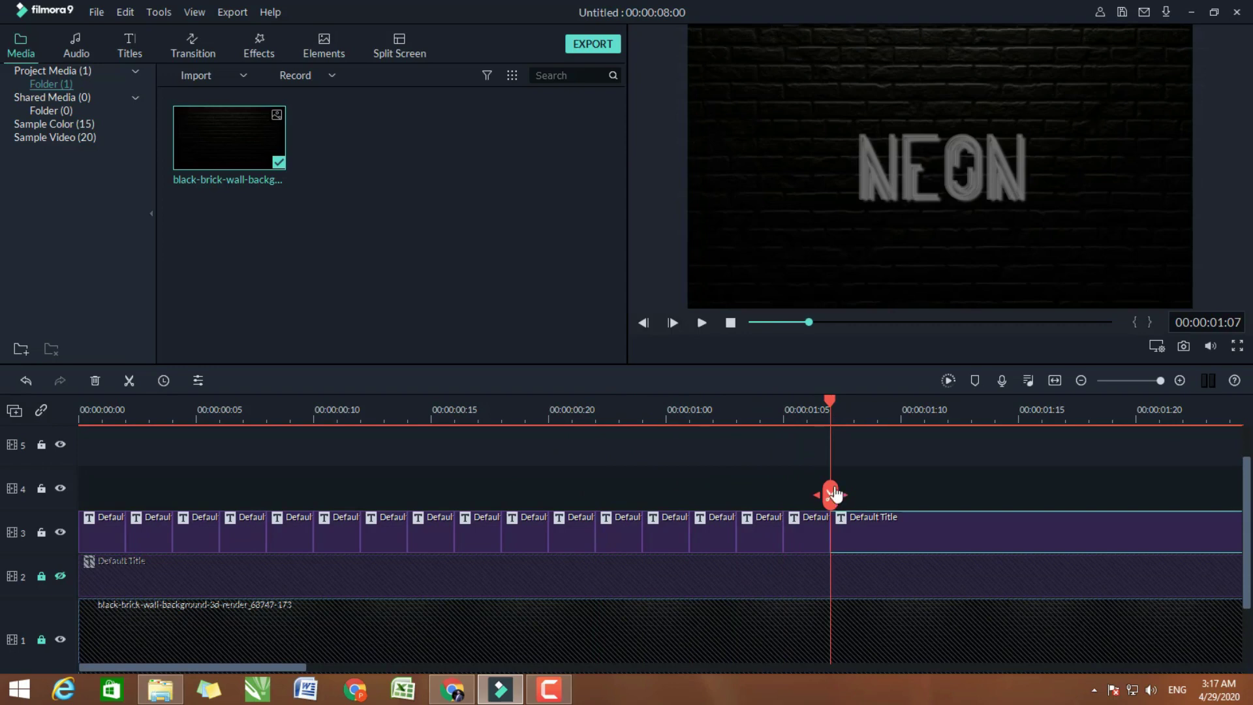
pyautogui.click(876, 405)
pyautogui.click(877, 495)
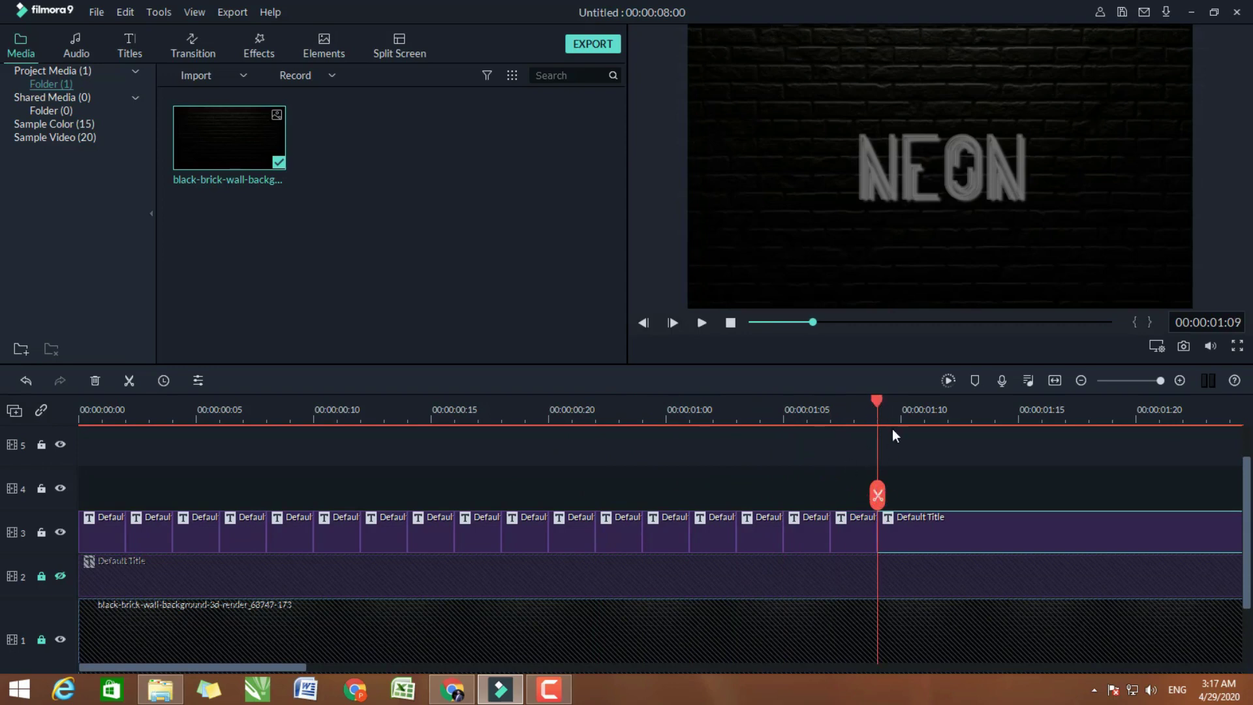
pyautogui.click(924, 400)
pyautogui.click(924, 495)
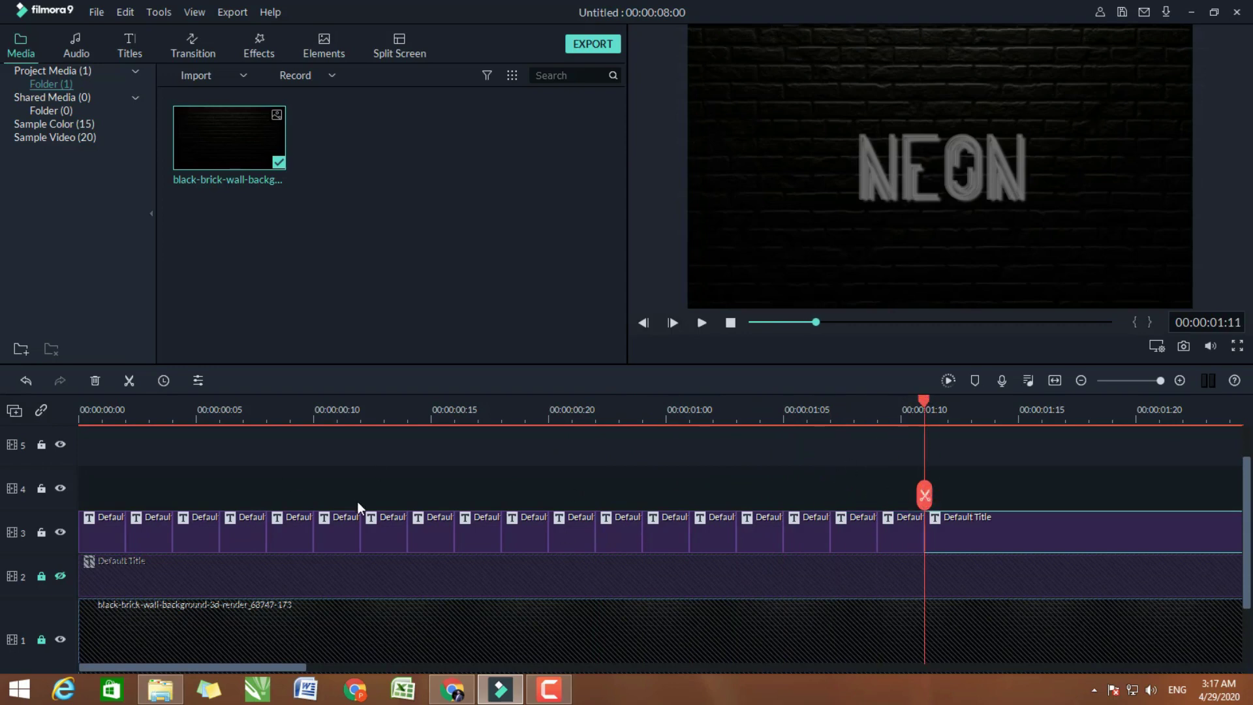
# Move every second two-frame title piece before 00:00:01:11 from video track 3 up to track 5, keeping each piece's time position
pyautogui.moveTo(147, 527); pyautogui.dragTo(155, 476)
pyautogui.moveTo(234, 526); pyautogui.dragTo(235, 445)
pyautogui.moveTo(331, 537); pyautogui.dragTo(336, 445)
pyautogui.moveTo(431, 519); pyautogui.dragTo(430, 444)
pyautogui.moveTo(505, 522); pyautogui.dragTo(512, 442)
pyautogui.moveTo(612, 530)
pyautogui.mouseDown()
pyautogui.moveTo(604, 424)
pyautogui.moveTo(629, 550)
pyautogui.moveTo(625, 535)
pyautogui.mouseUp()
pyautogui.moveTo(713, 618); pyautogui.dragTo(714, 545)
pyautogui.moveTo(808, 617); pyautogui.dragTo(802, 530)
pyautogui.moveTo(886, 616); pyautogui.dragTo(880, 536)
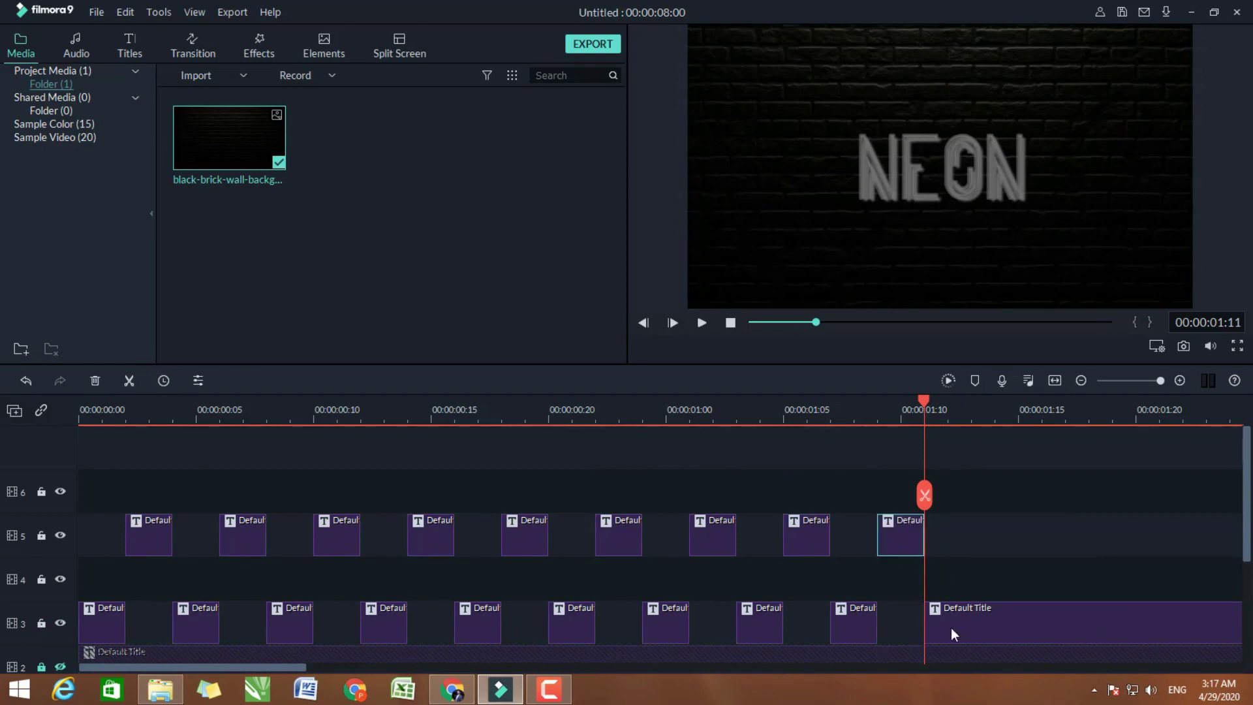
# Lock and hide video track 5, and play the timeline from the start to check the gaps in the unlit title
pyautogui.click(42, 535)
pyautogui.click(60, 535)
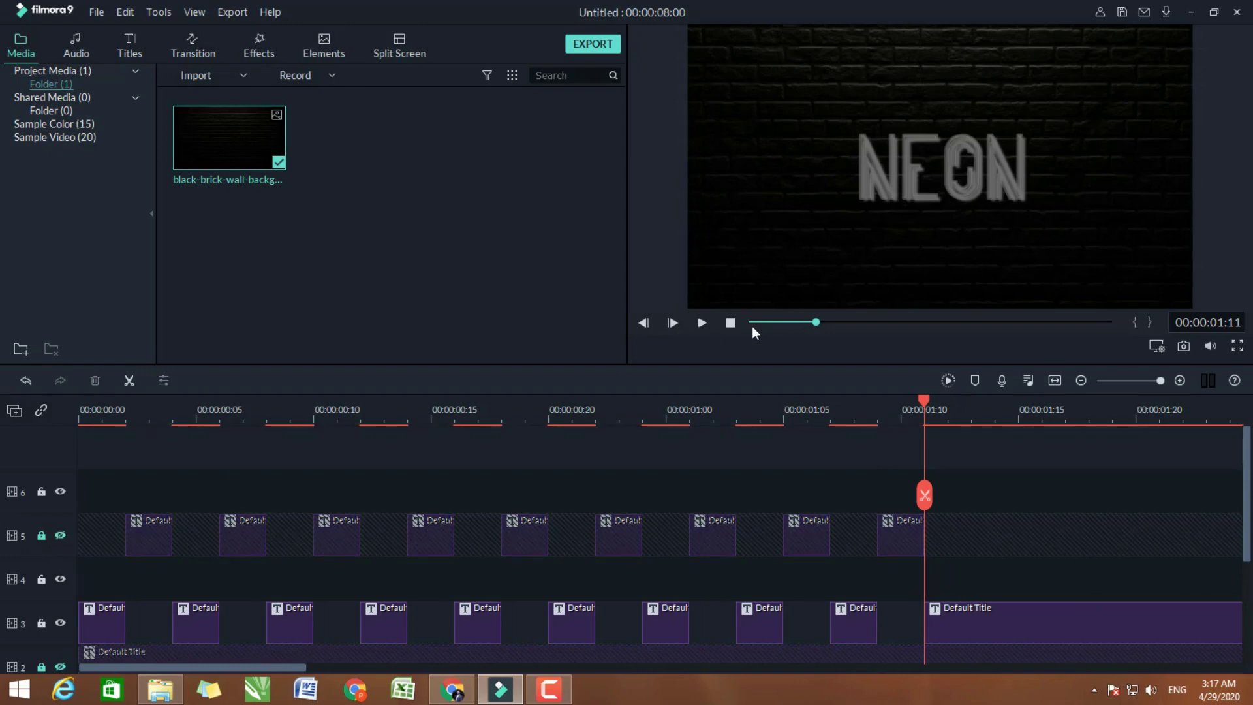
pyautogui.click(731, 323)
pyautogui.click(698, 323)
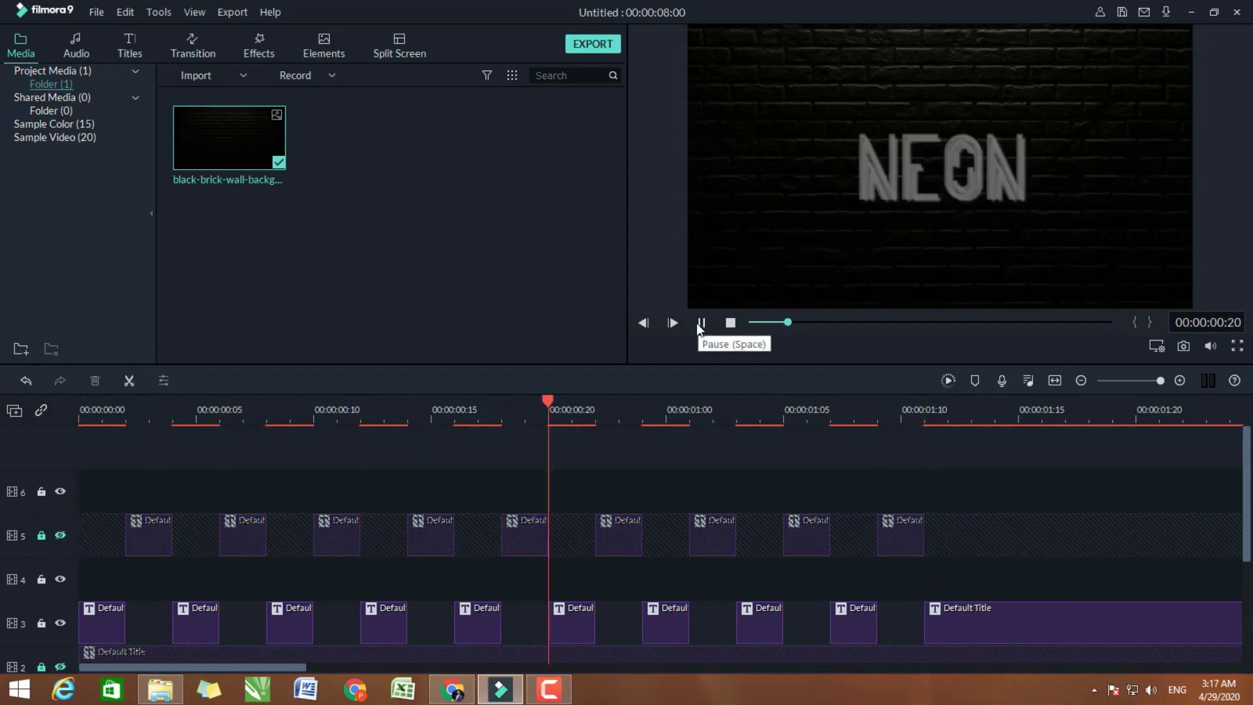
pyautogui.scroll(-1, 614, 389)
pyautogui.click(730, 324)
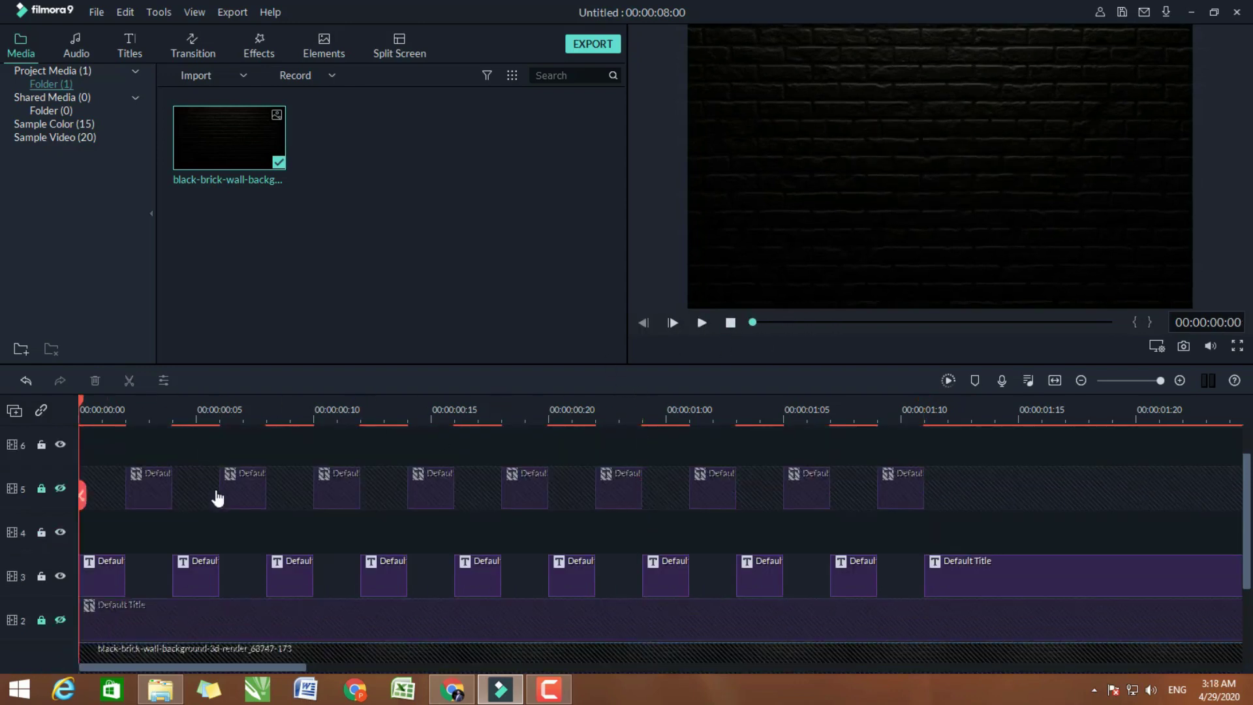
# Unhide the lit NEON title on video track 2 and play the flicker from the start
pyautogui.scroll(-1, 216, 498)
pyautogui.click(61, 574)
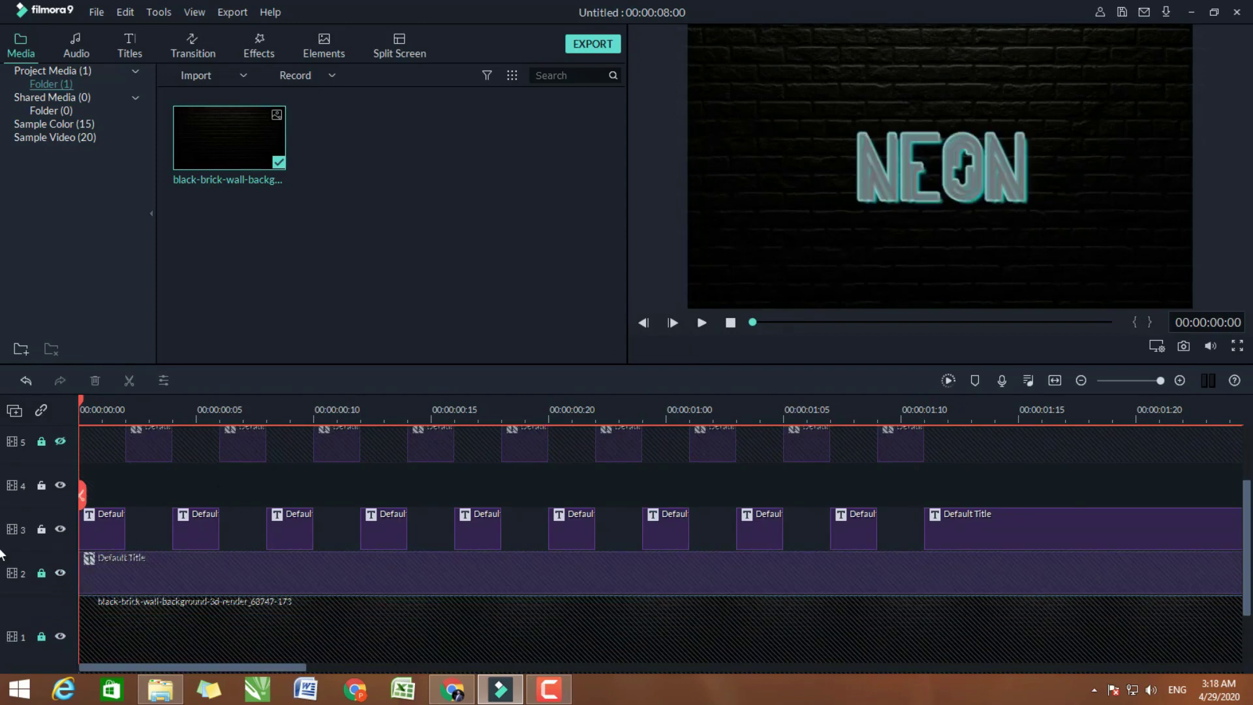
pyautogui.click(702, 322)
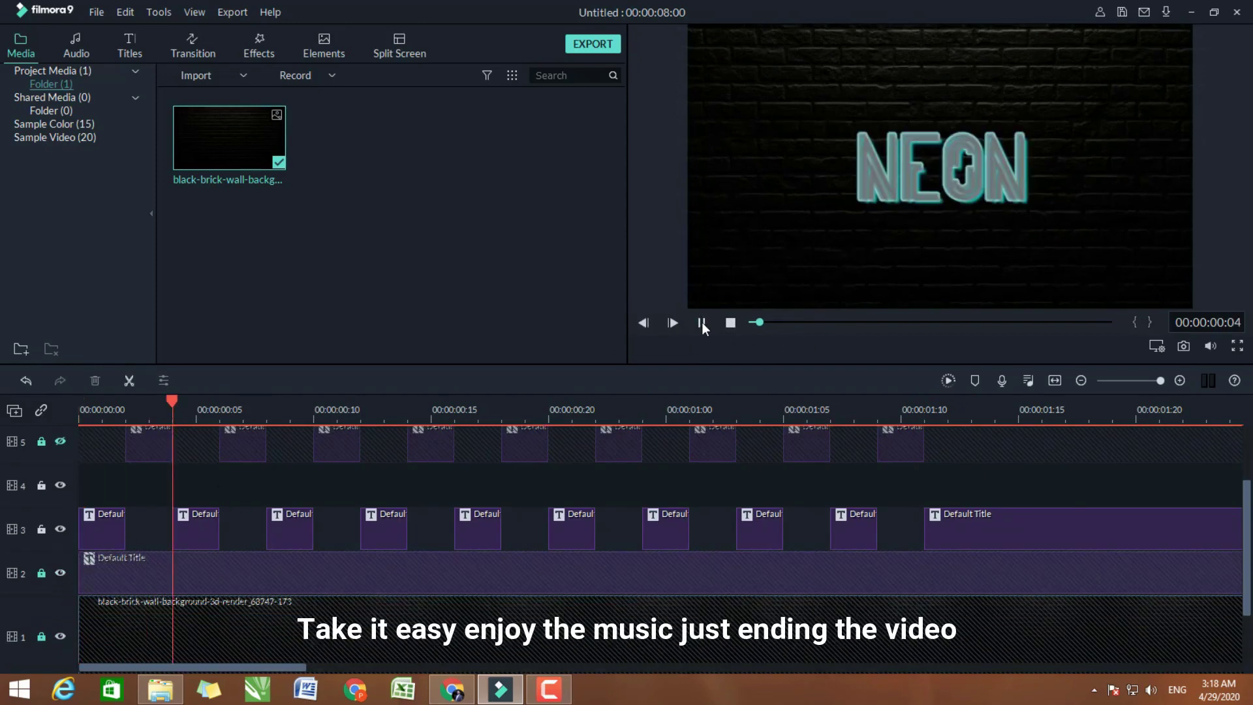
pyautogui.click(701, 323)
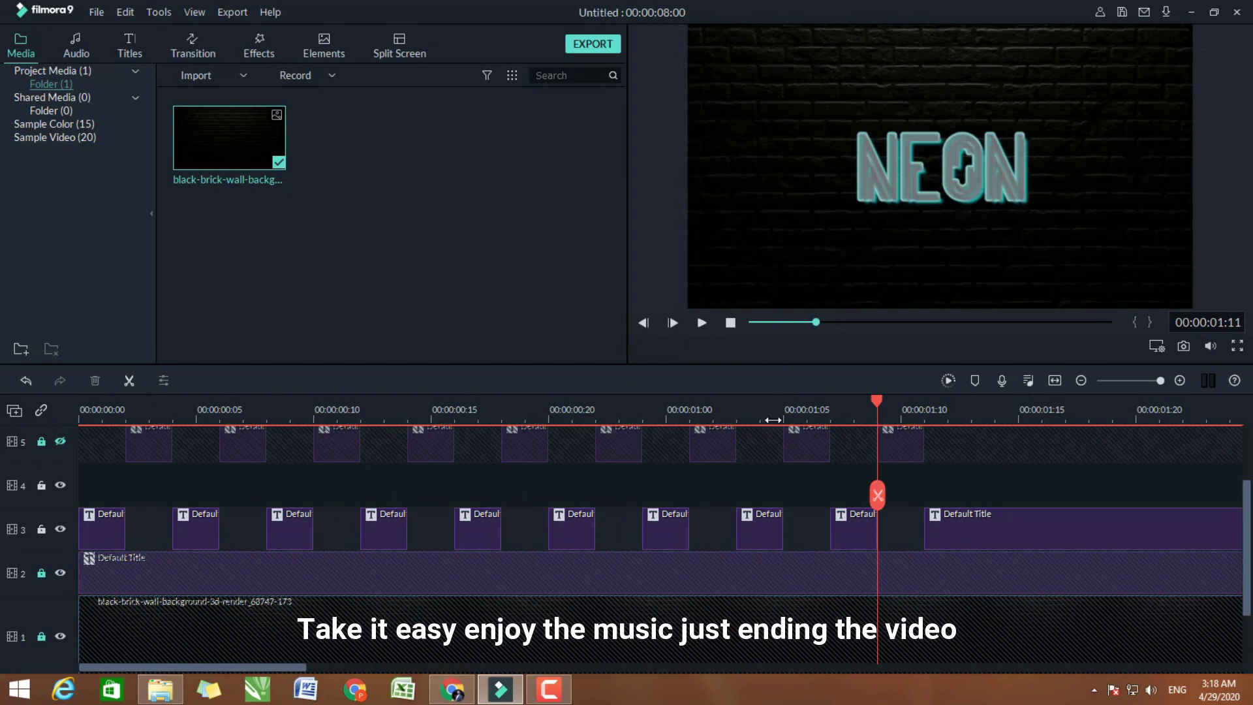
# Put the playhead at 00:00:01:11, select the remaining long unlit title on track 3, and unlock video track 5
pyautogui.scroll(1, 916, 577)
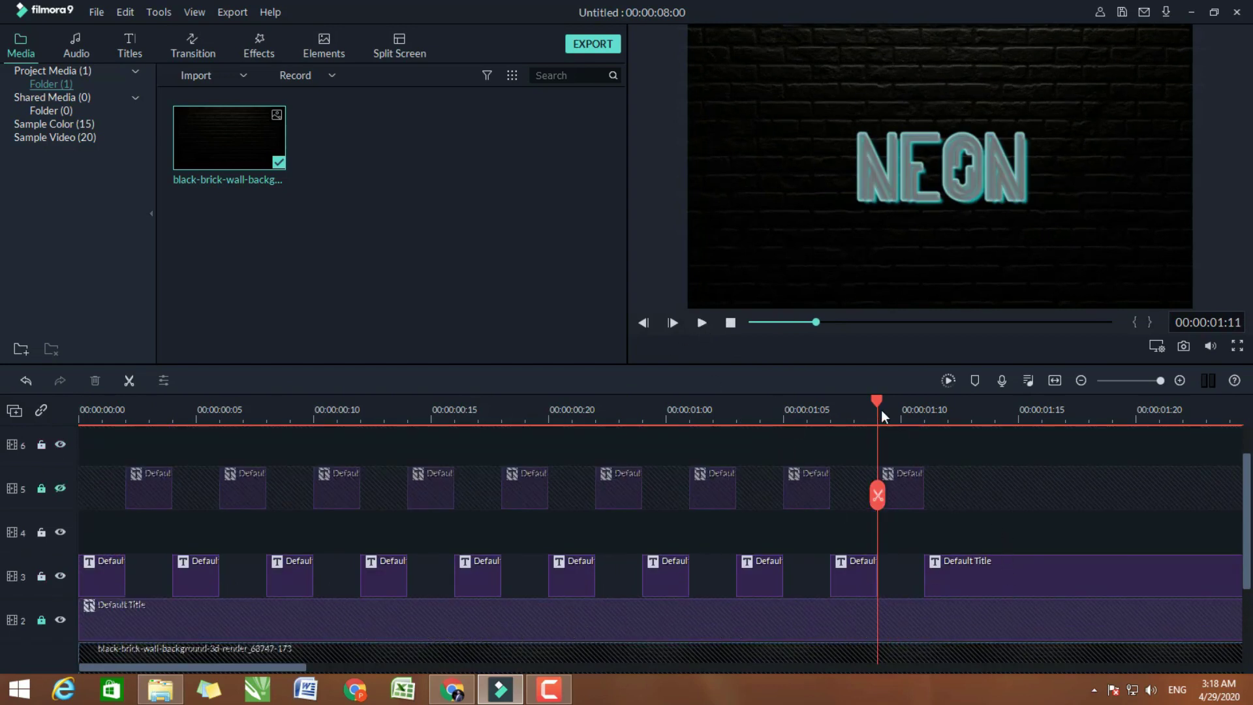
pyautogui.click(924, 415)
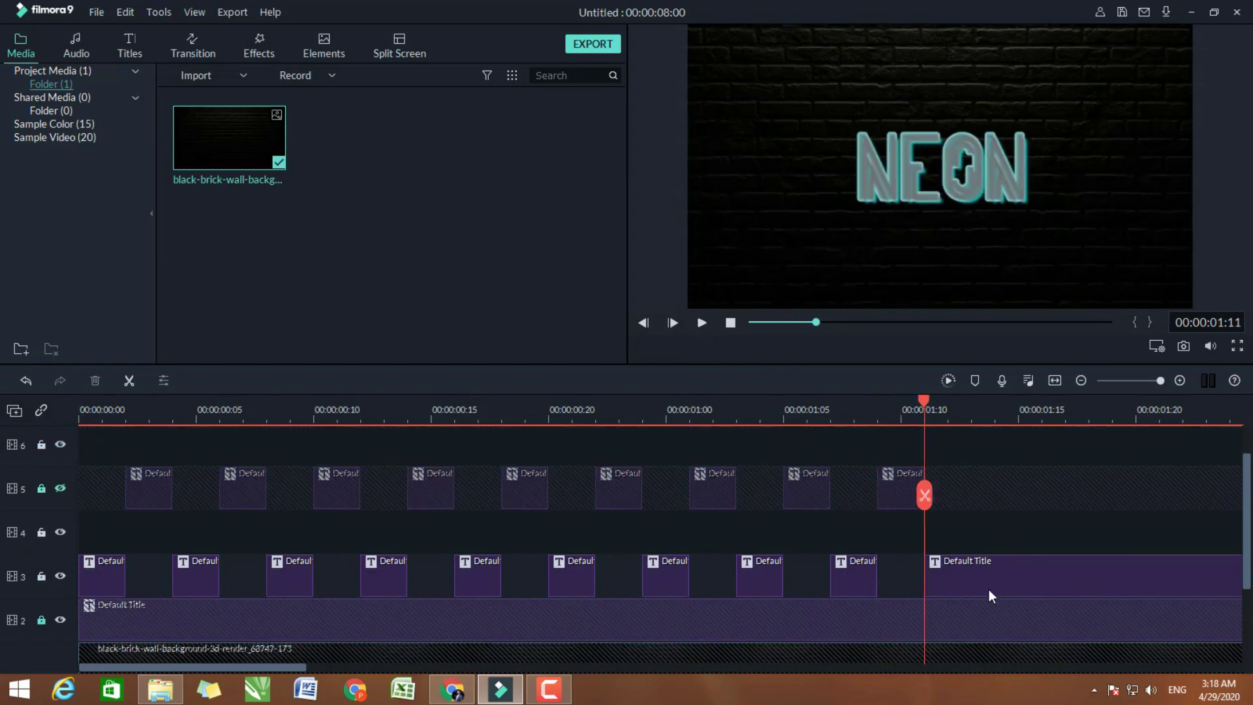
pyautogui.click(959, 584)
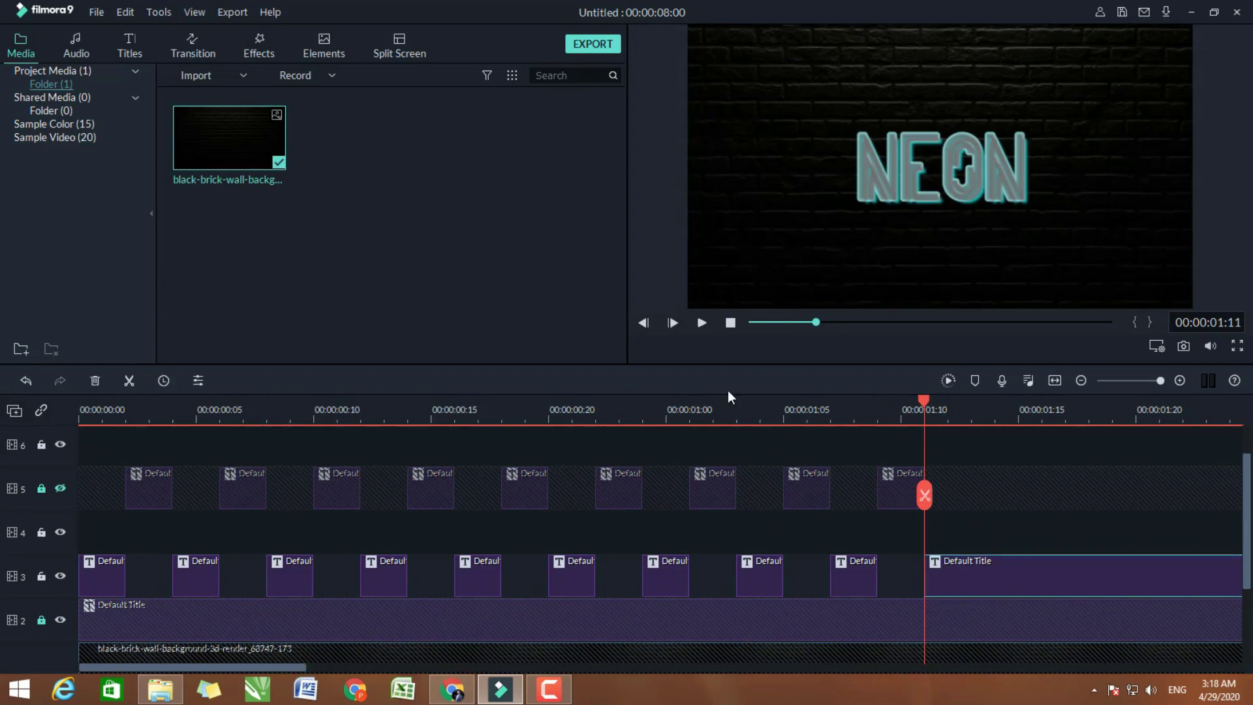
pyautogui.scroll(-3, 599, 411)
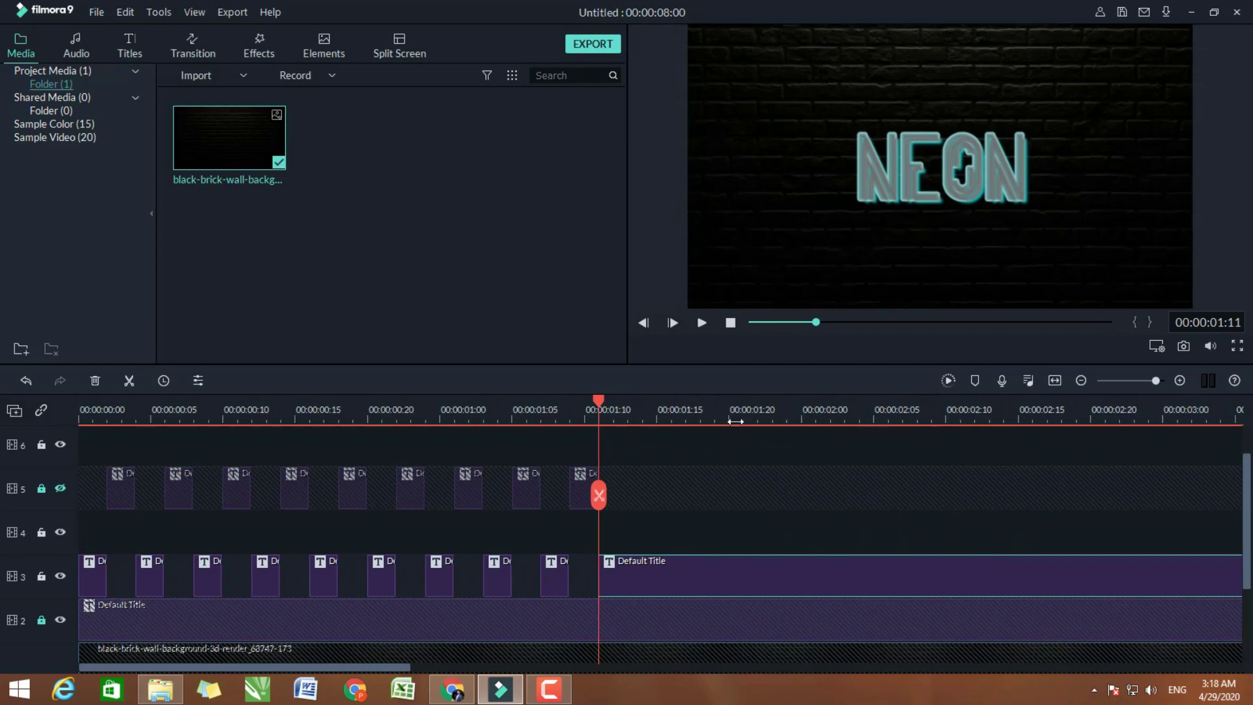
pyautogui.scroll(-3, 522, 418)
pyautogui.scroll(-3, 441, 421)
pyautogui.scroll(5, 441, 421)
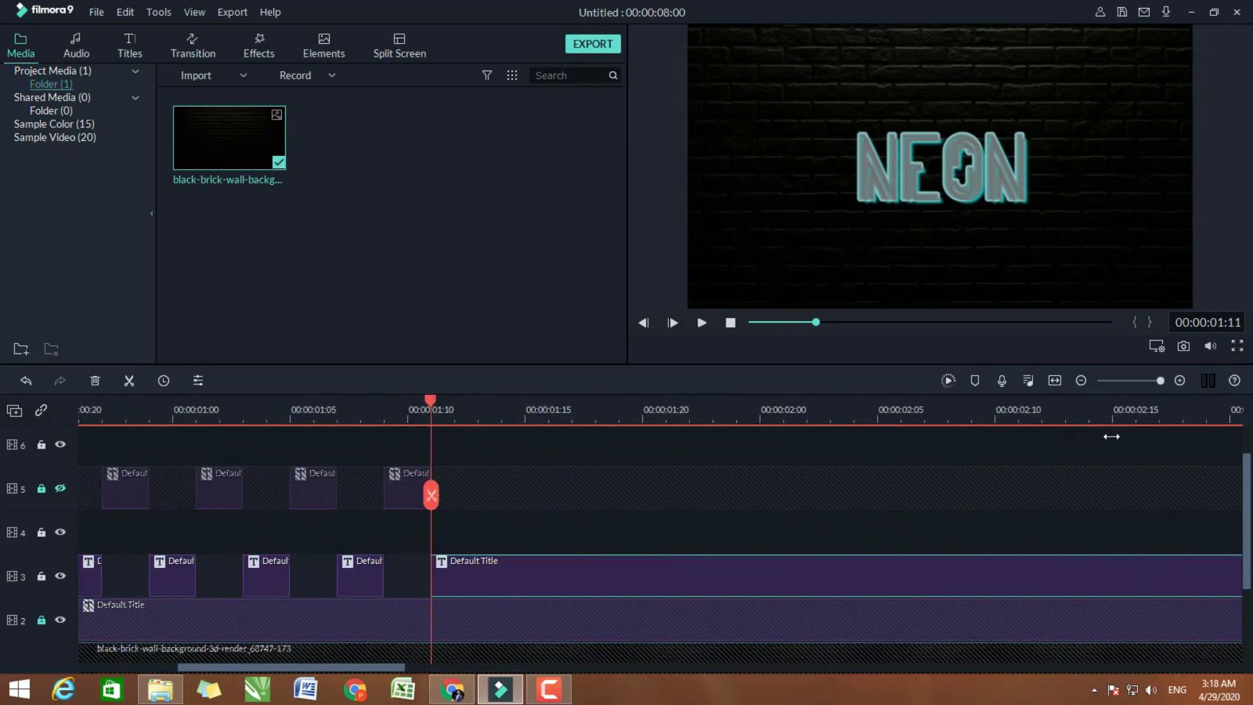
pyautogui.click(41, 488)
pyautogui.click(41, 620)
pyautogui.click(41, 620)
# Split the remaining unlit title on video track 3 every two frames, from 00:00:01:13 through 00:00:02:10
pyautogui.click(479, 410)
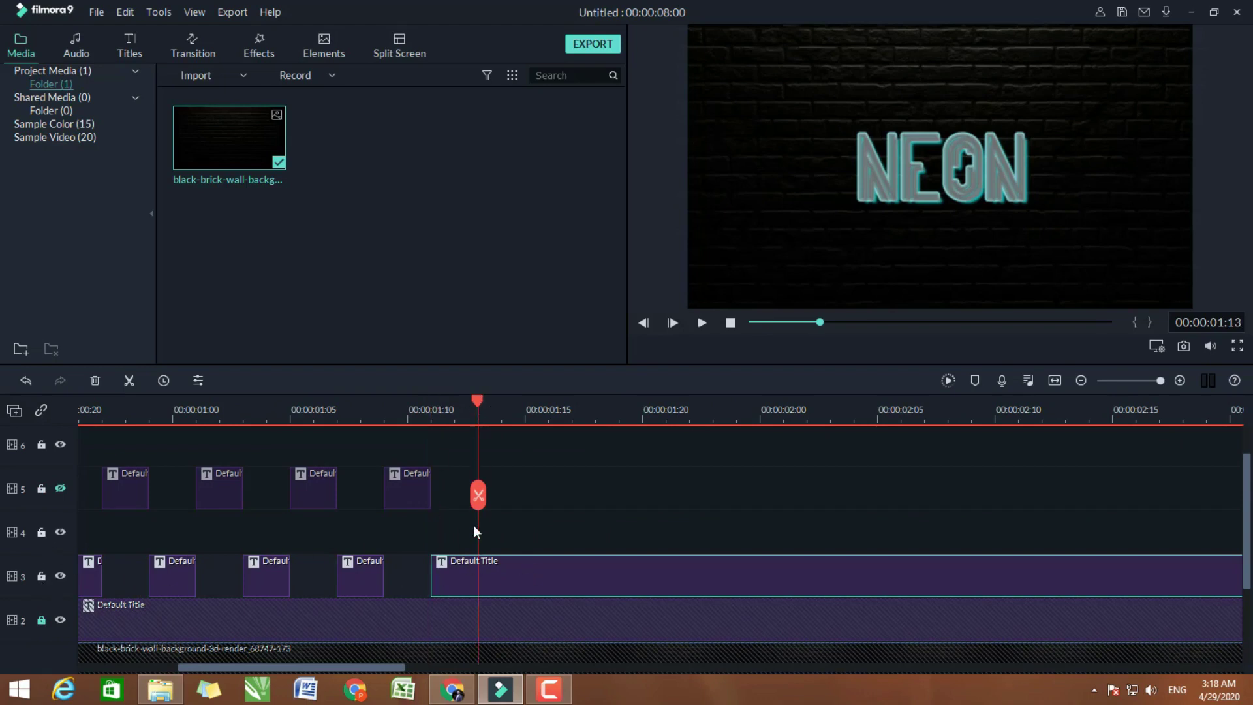
pyautogui.click(479, 496)
pyautogui.press('Right')
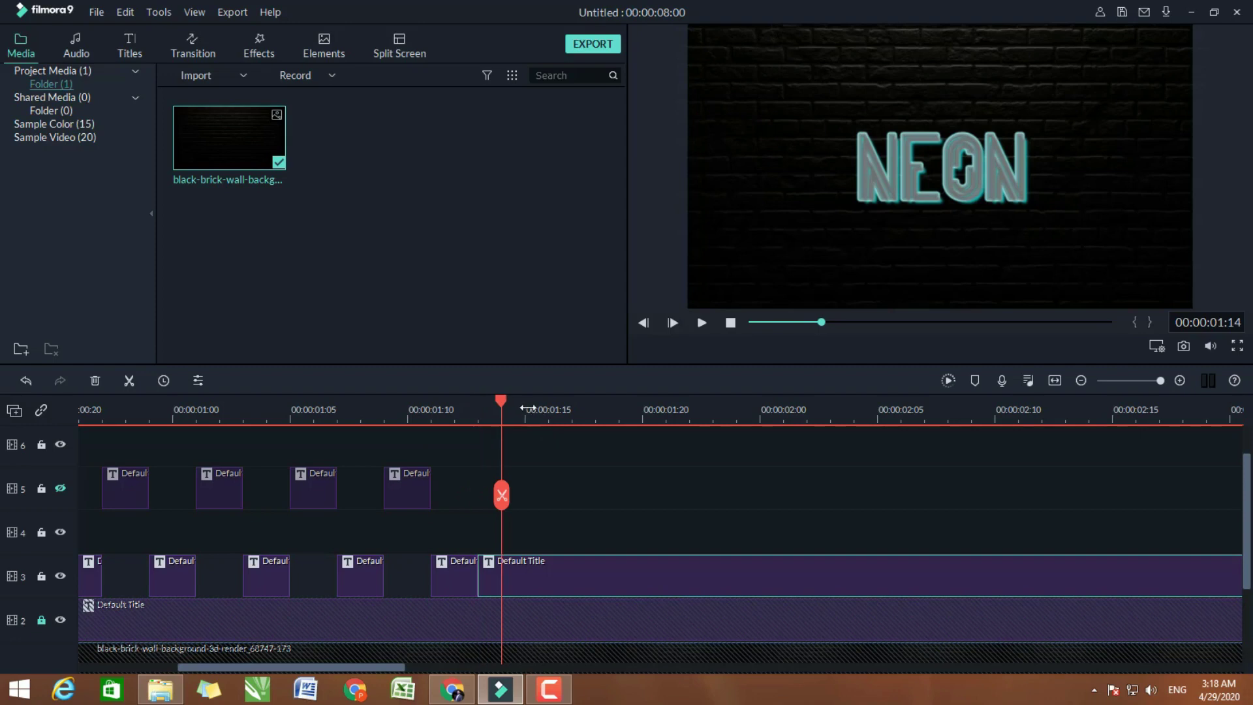
pyautogui.click(527, 409)
pyautogui.click(526, 496)
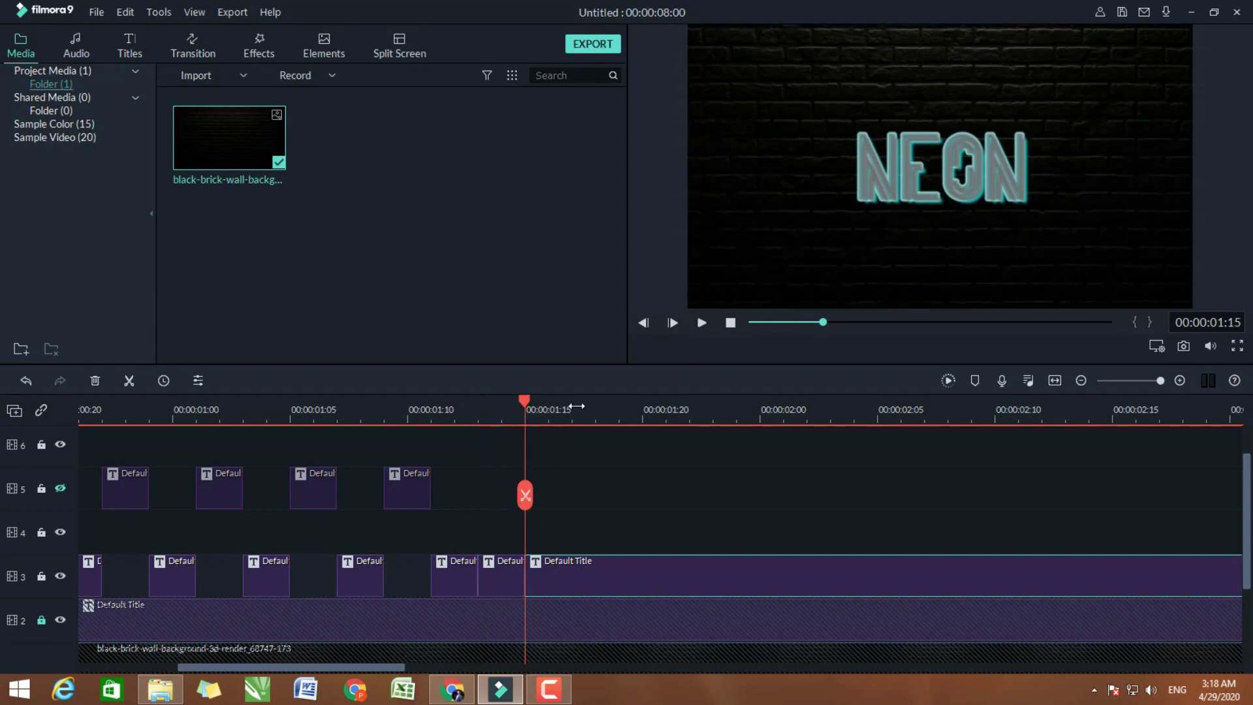
pyautogui.click(573, 409)
pyautogui.click(572, 495)
pyautogui.click(620, 409)
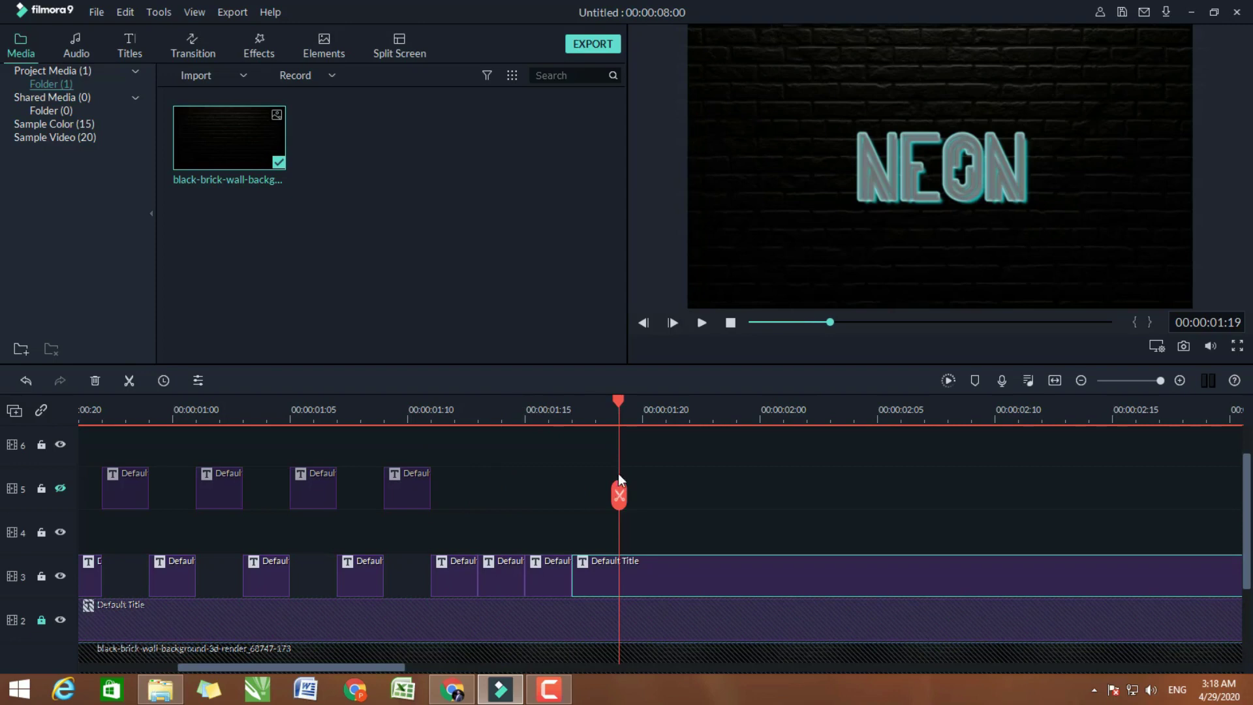
pyautogui.click(619, 496)
pyautogui.click(666, 409)
pyautogui.click(666, 495)
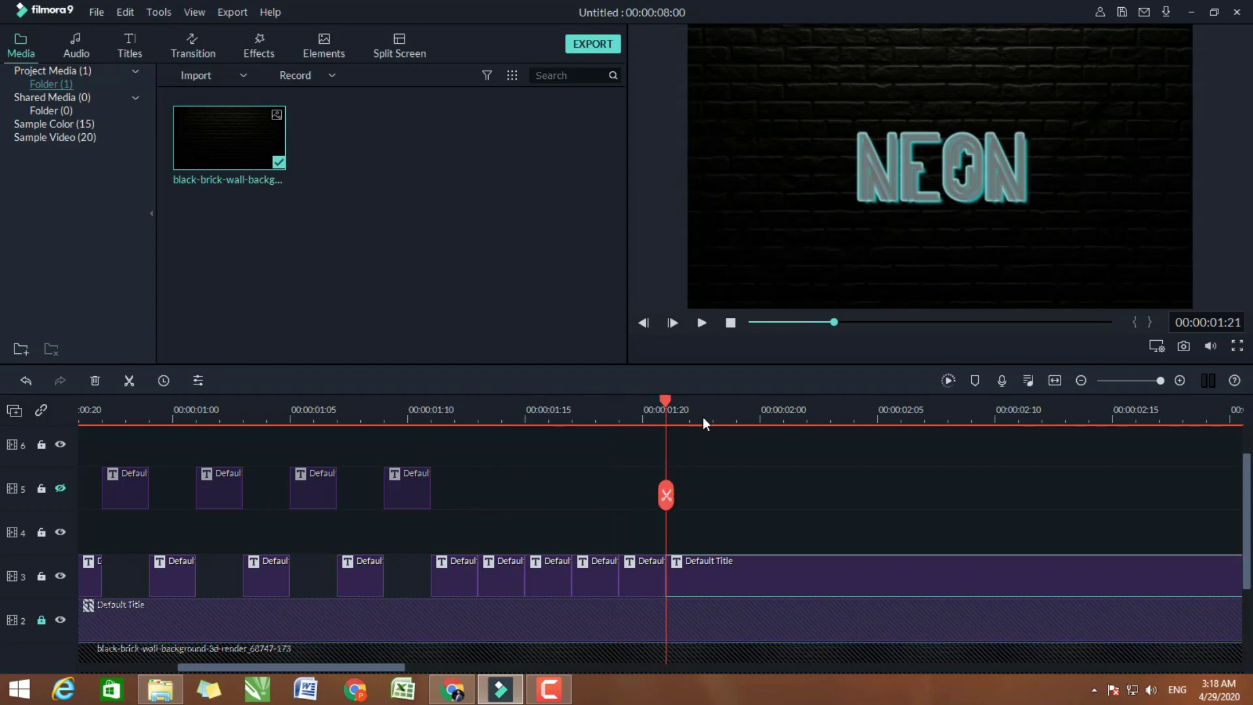
pyautogui.click(712, 409)
pyautogui.click(712, 495)
pyautogui.click(759, 409)
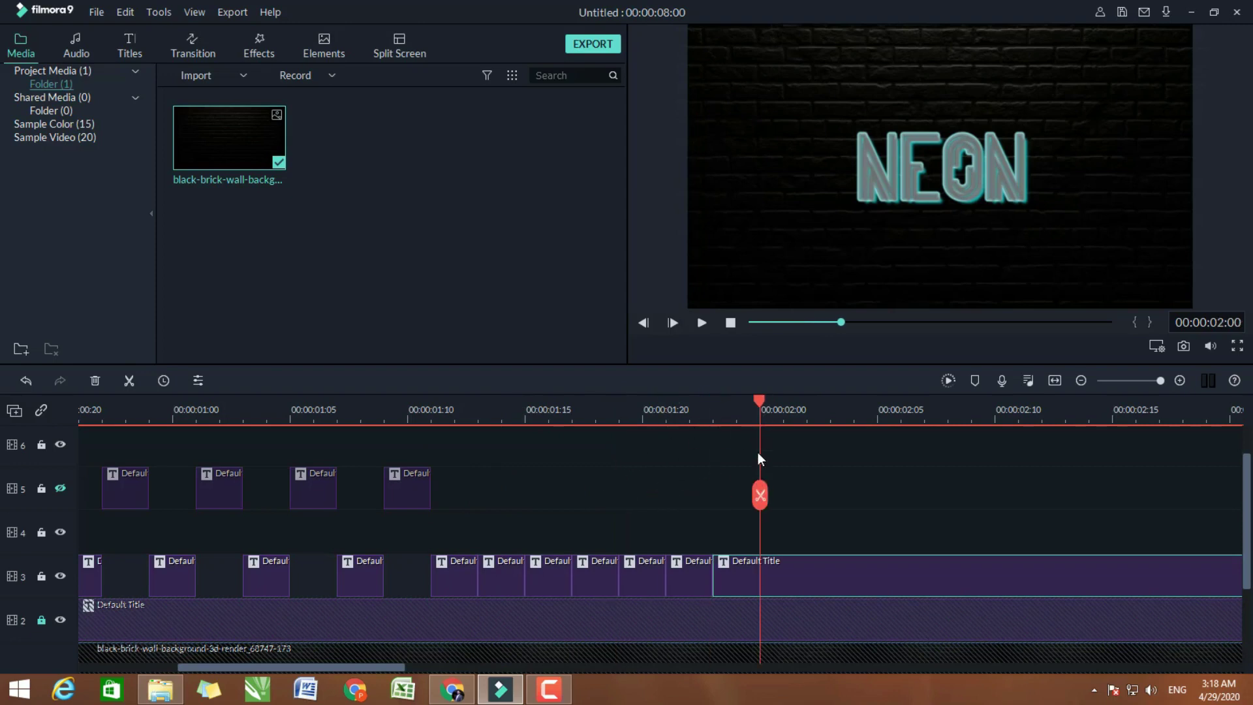
pyautogui.click(759, 495)
pyautogui.click(807, 409)
pyautogui.click(808, 495)
pyautogui.click(854, 407)
pyautogui.click(855, 495)
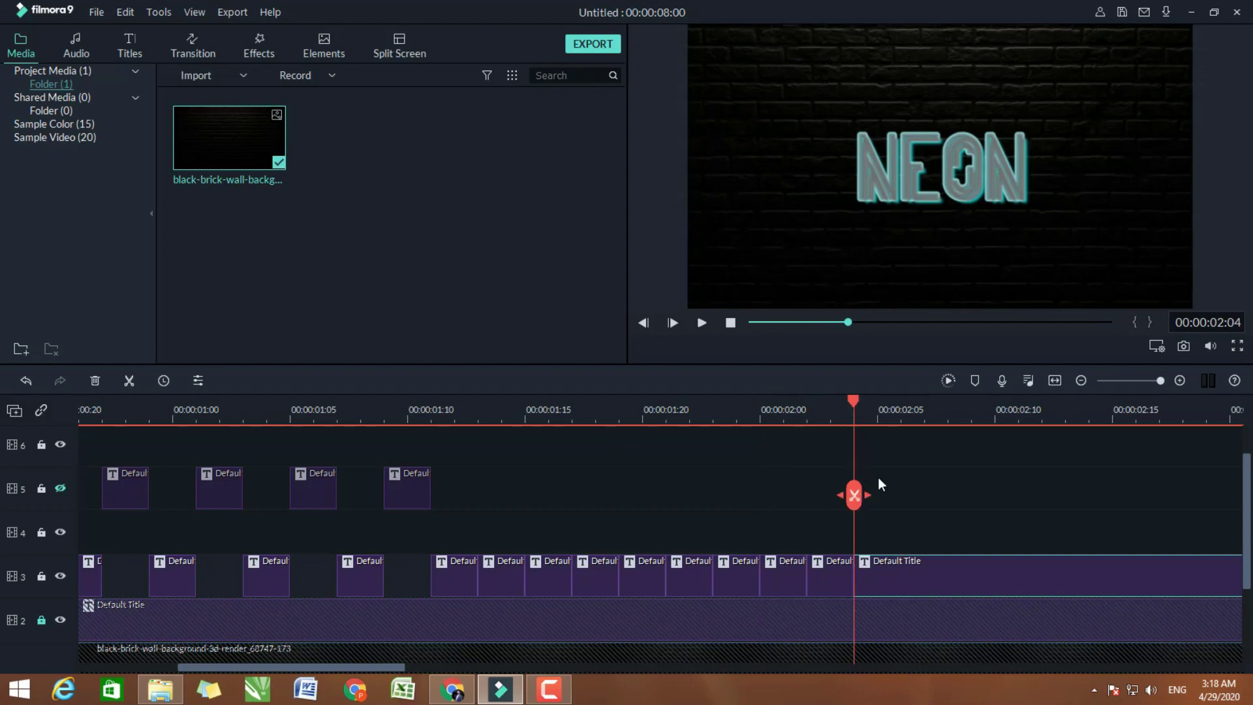
pyautogui.click(909, 406)
pyautogui.click(901, 495)
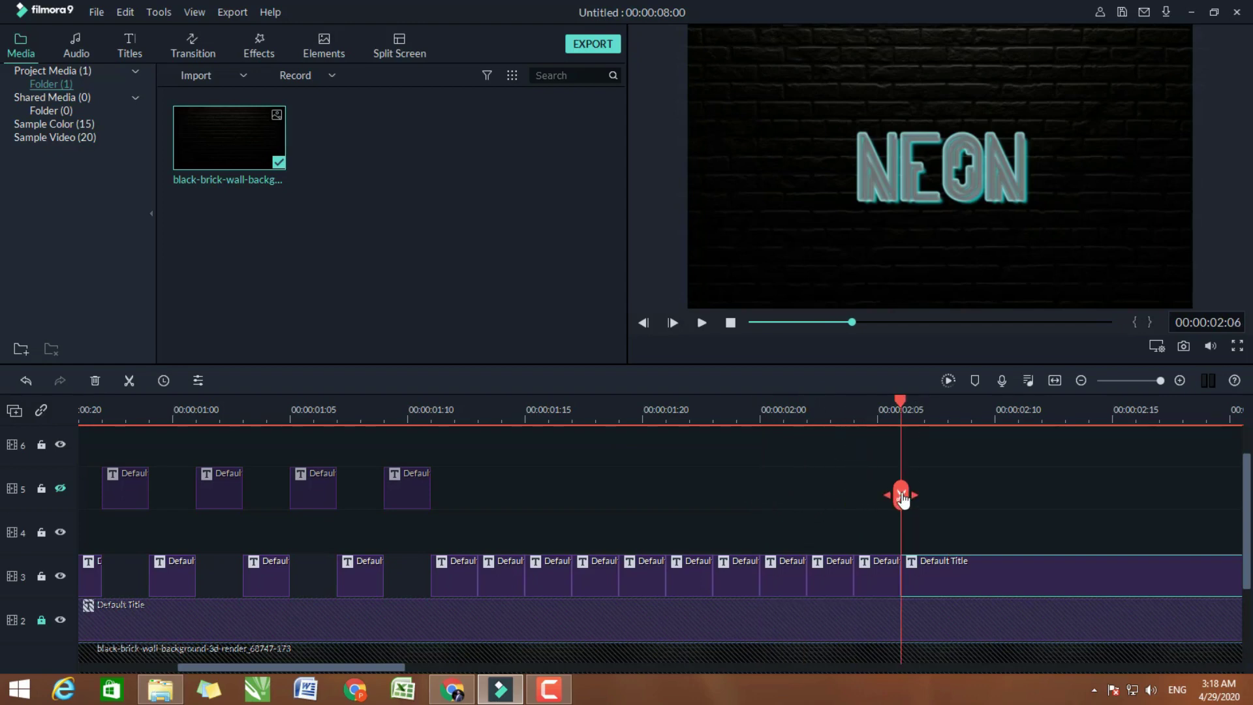
pyautogui.click(952, 406)
pyautogui.click(948, 495)
pyautogui.click(997, 409)
pyautogui.click(995, 495)
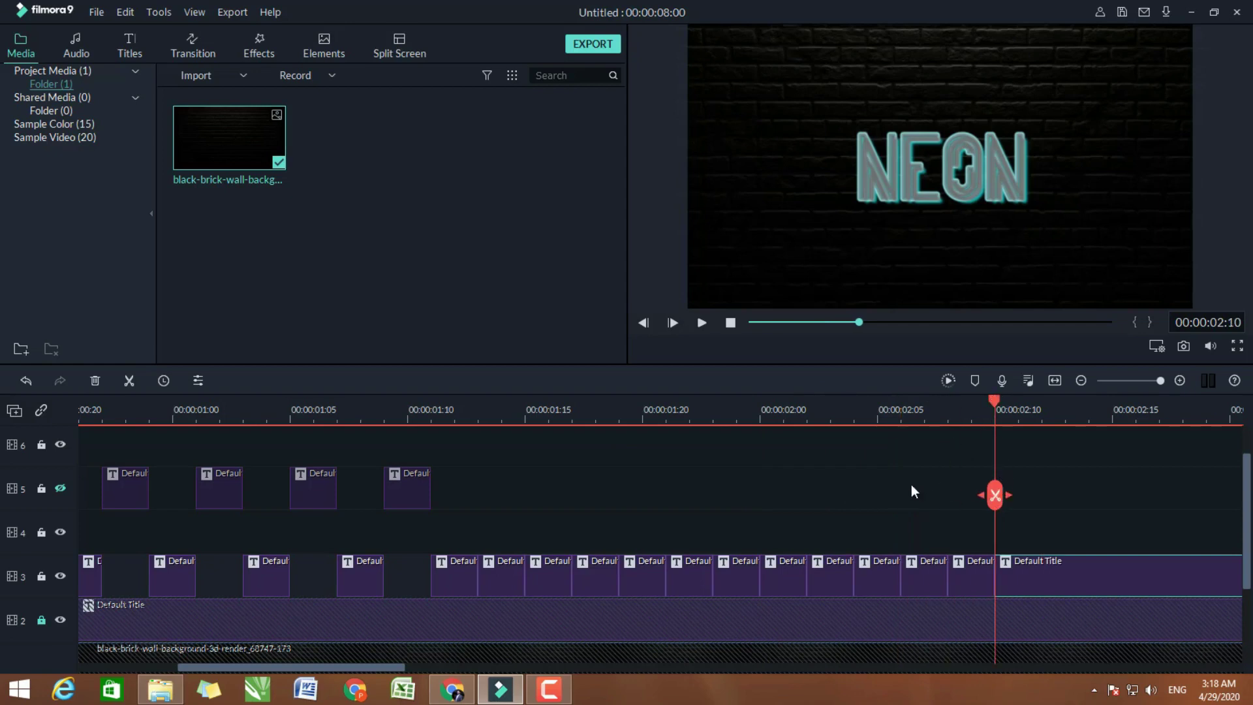
# Move every second two-frame title piece between 00:00:01:13 and 00:00:02:10 from video track 3 up to track 5
pyautogui.click(501, 567)
pyautogui.moveTo(501, 537); pyautogui.dragTo(501, 489)
pyautogui.moveTo(589, 551); pyautogui.dragTo(601, 487)
pyautogui.click(597, 486)
pyautogui.hotkey('ctrl', 'z')
pyautogui.moveTo(610, 565); pyautogui.dragTo(597, 487)
pyautogui.moveTo(675, 570); pyautogui.dragTo(676, 487)
pyautogui.moveTo(765, 576); pyautogui.dragTo(777, 496)
pyautogui.moveTo(859, 565); pyautogui.dragTo(877, 491)
pyautogui.moveTo(965, 568); pyautogui.dragTo(958, 488)
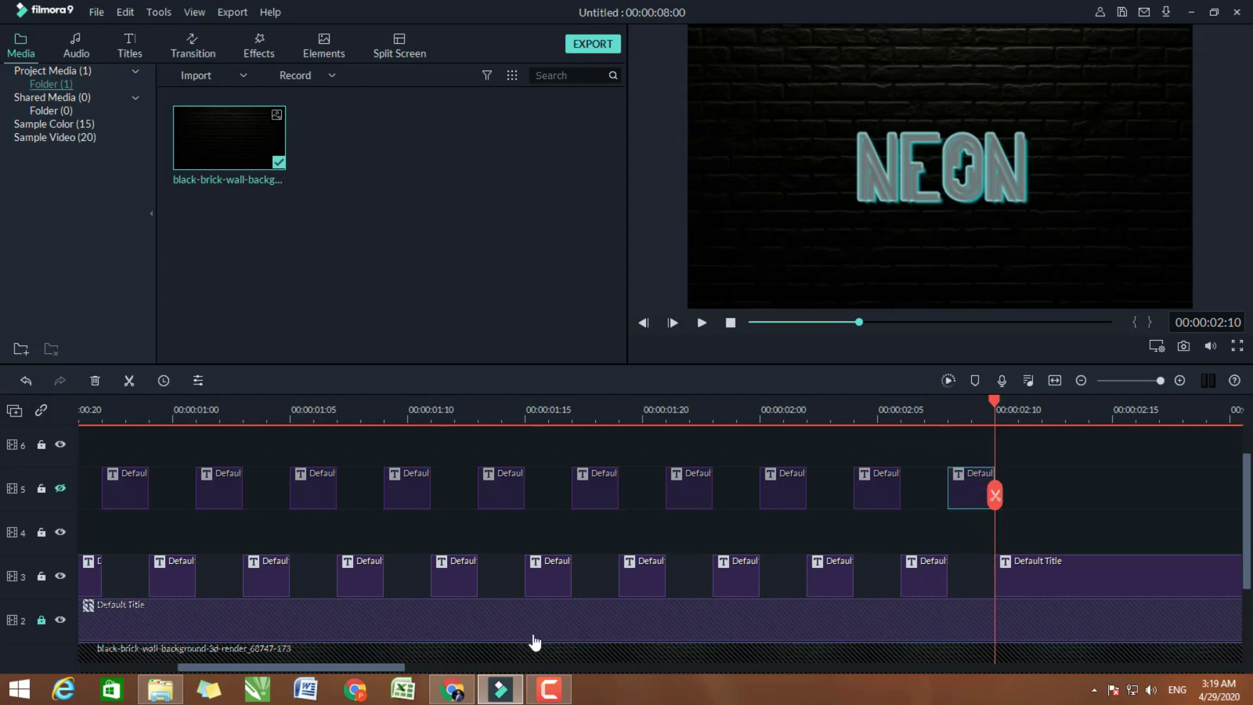
# Select the uncut unlit title after 00:00:02:10 on track 3, and lock video track 5 while leaving tracks 3 and 4 unlocked
pyautogui.moveTo(380, 663); pyautogui.dragTo(468, 668)
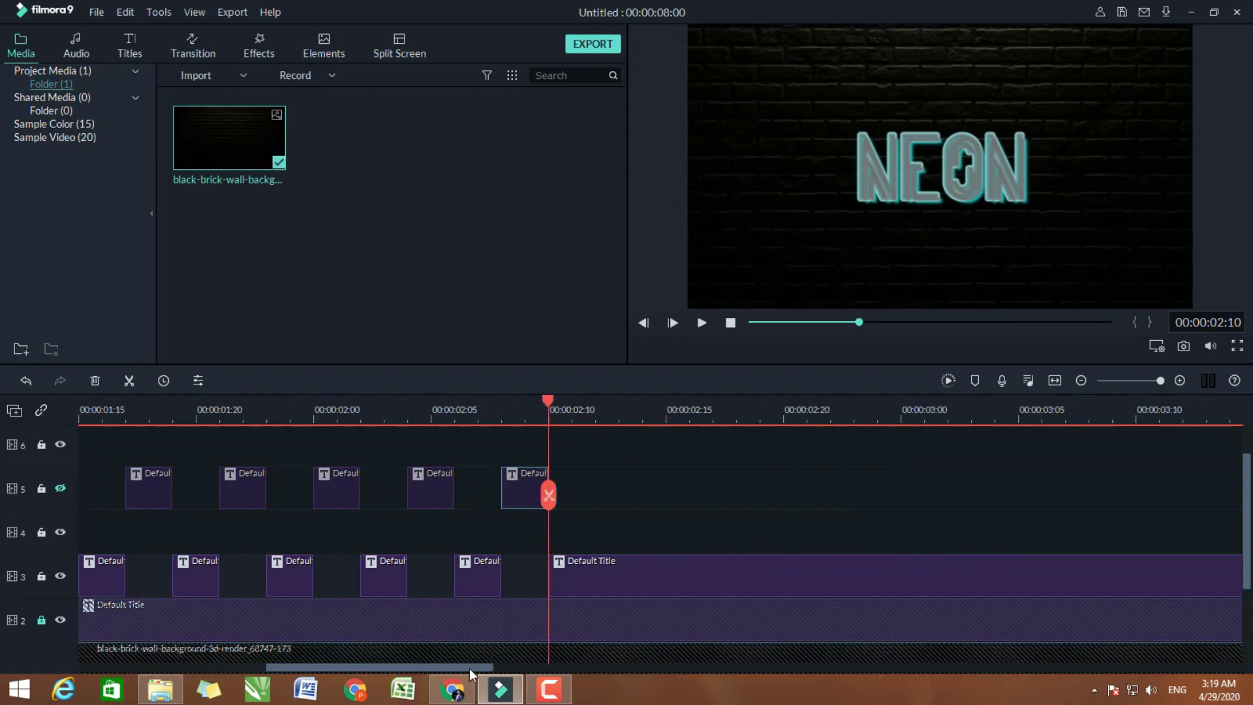
pyautogui.click(699, 580)
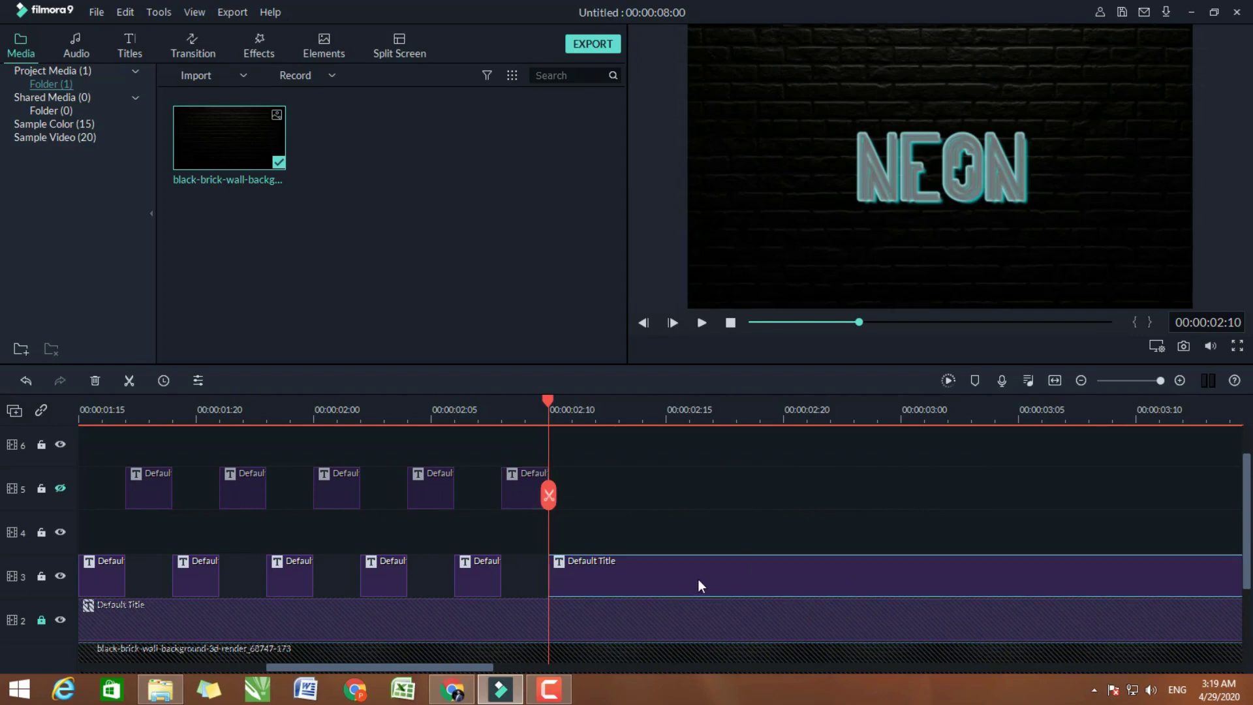
pyautogui.click(41, 489)
pyautogui.click(40, 532)
pyautogui.click(41, 531)
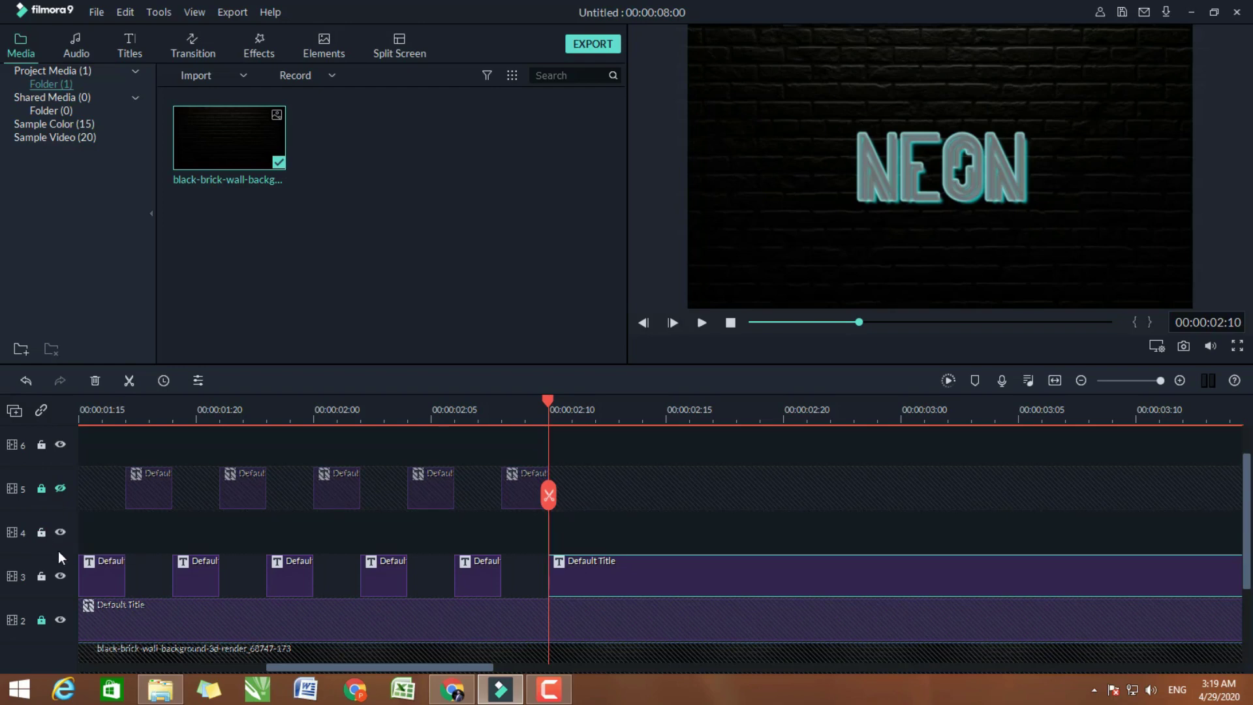
pyautogui.click(39, 576)
pyautogui.click(40, 576)
# Copy the uncut unlit title that starts at 00:00:02:10, and lock video track 3
pyautogui.click(649, 565)
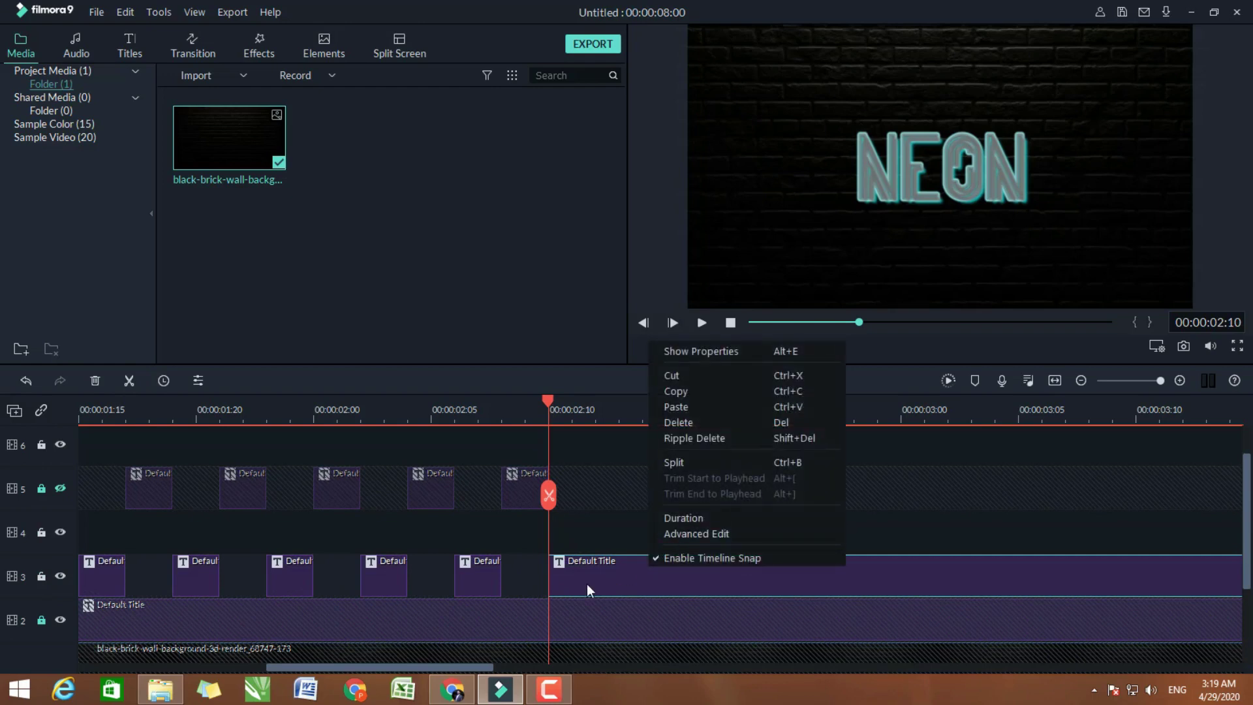
pyautogui.click(602, 580)
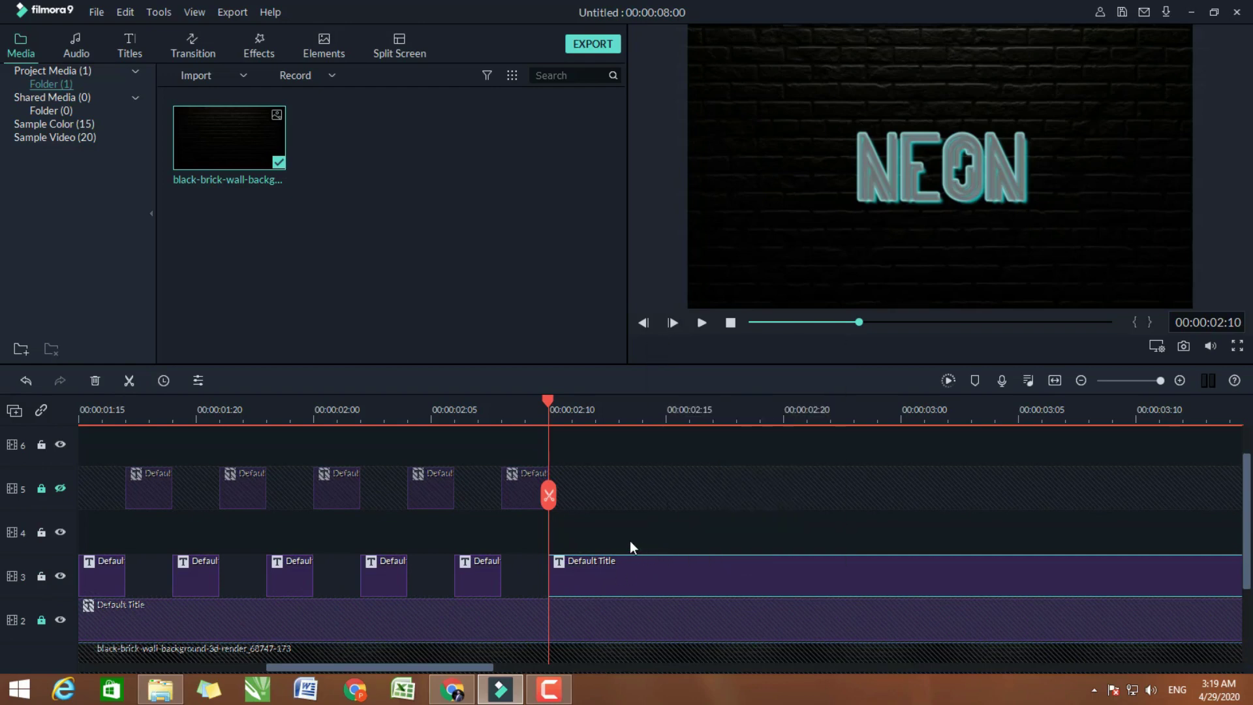
pyautogui.rightClick(609, 565)
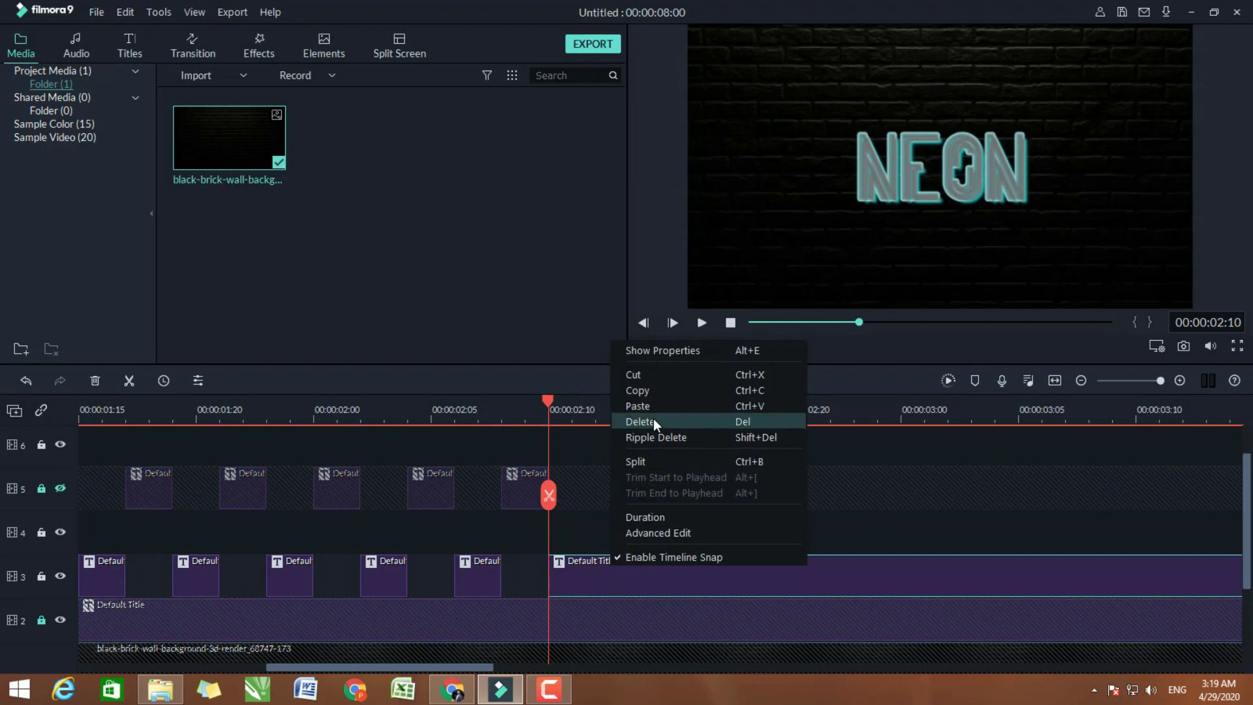
pyautogui.click(646, 395)
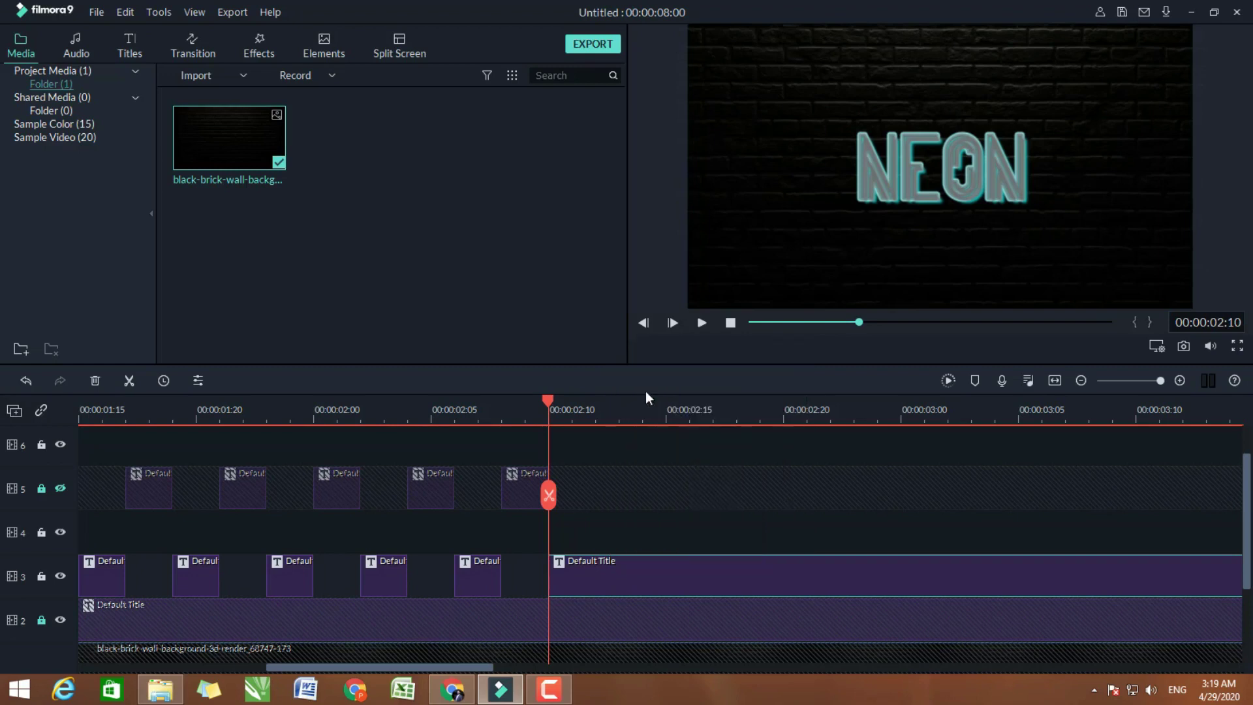
pyautogui.click(41, 577)
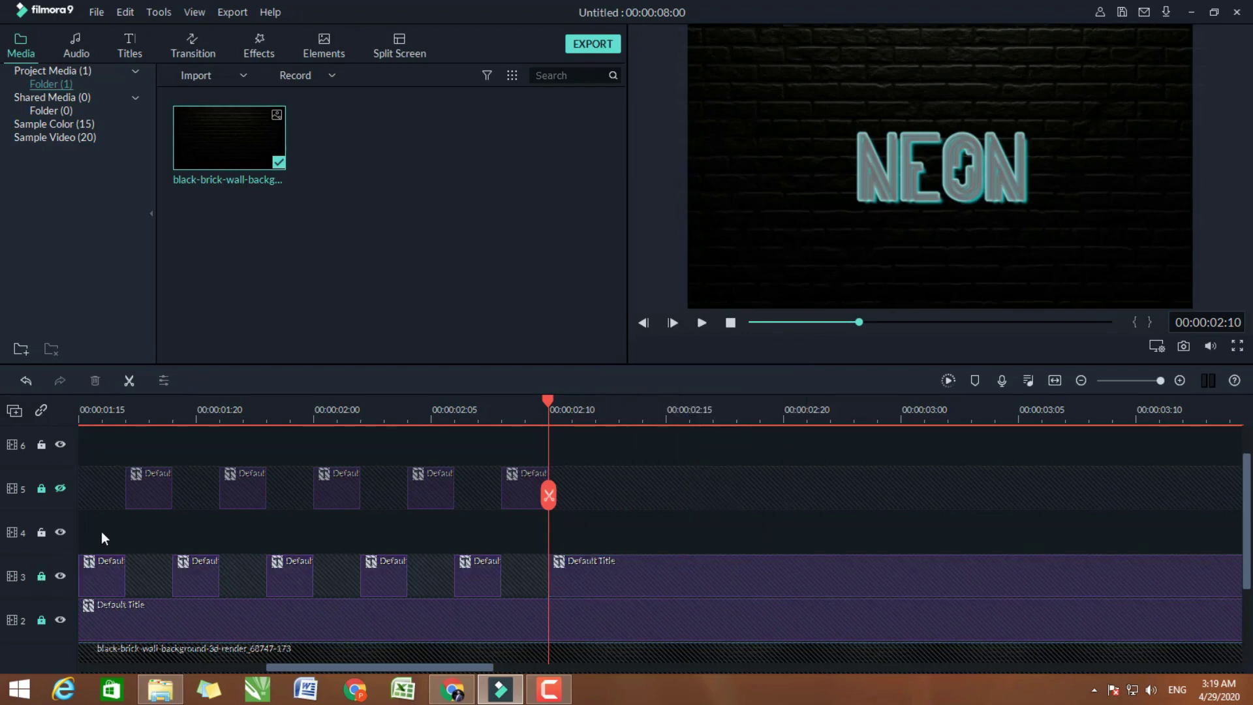
# Paste the copied title onto video track 4 at 00:00:02:10 and change its text to NIGHT
pyautogui.hotkey('ctrl', 'v')
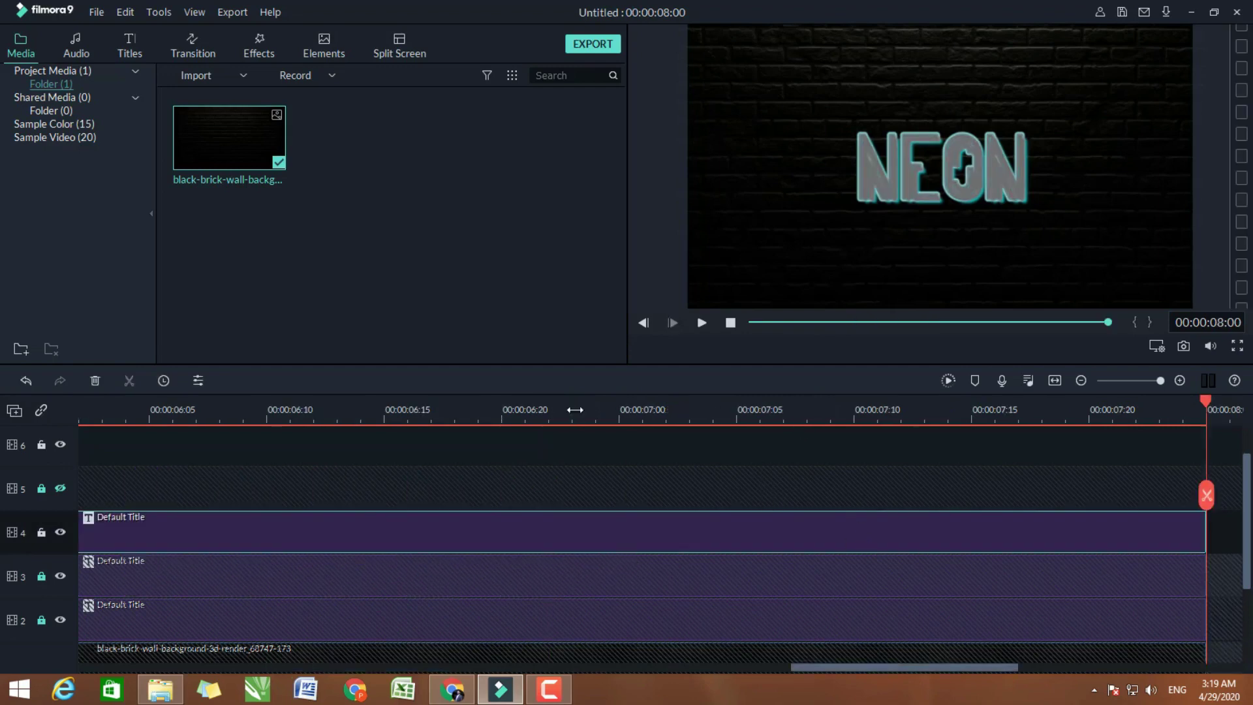
pyautogui.scroll(-5, 98, 457)
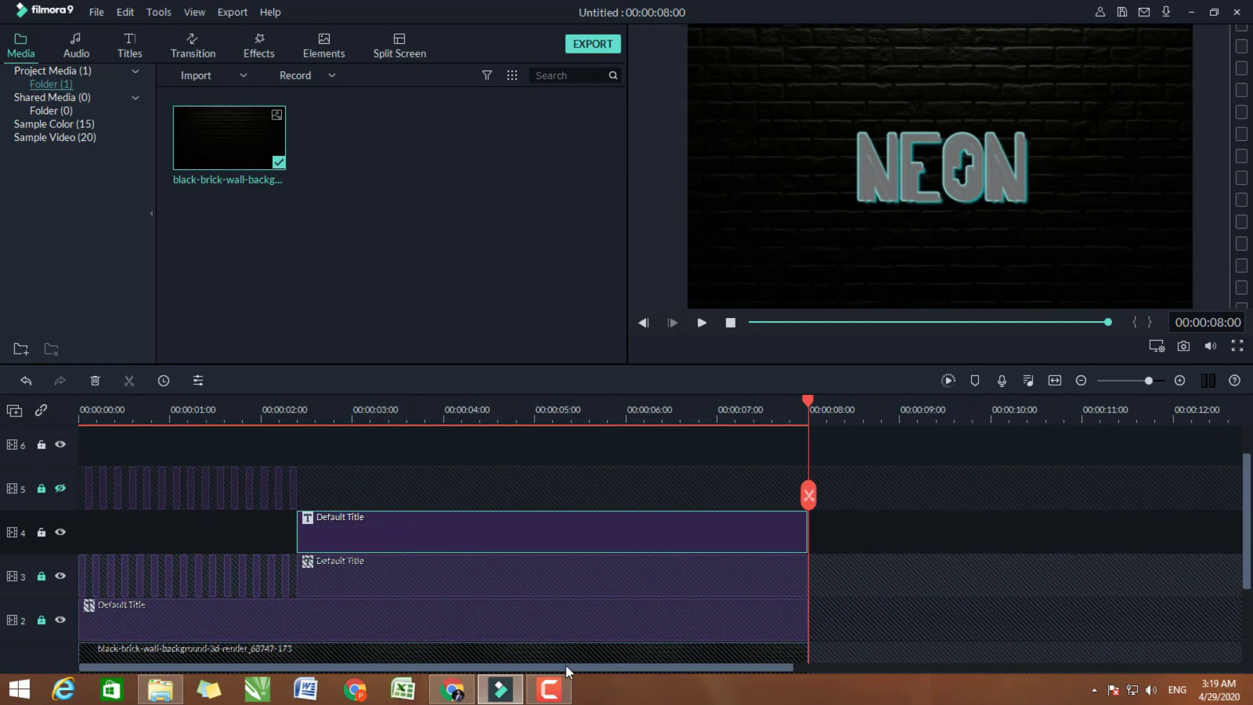
pyautogui.doubleClick(400, 519)
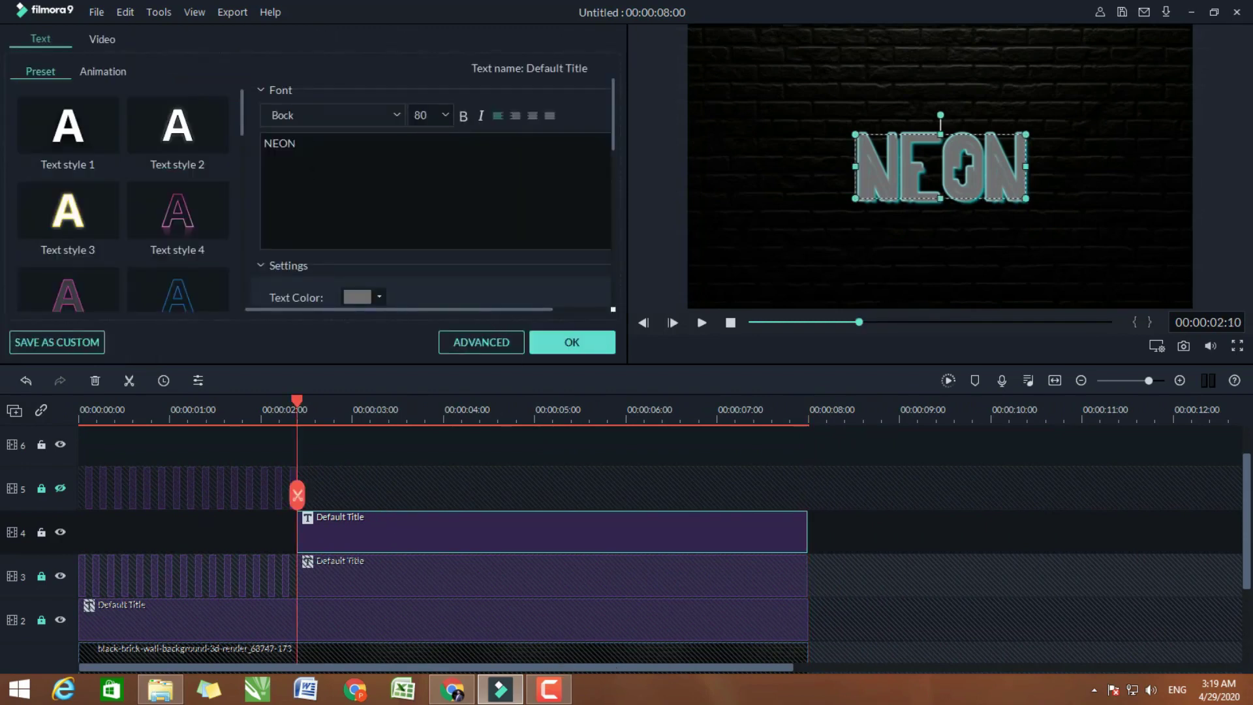
pyautogui.hotkey('ctrl', 'a')
pyautogui.write('NIGH')
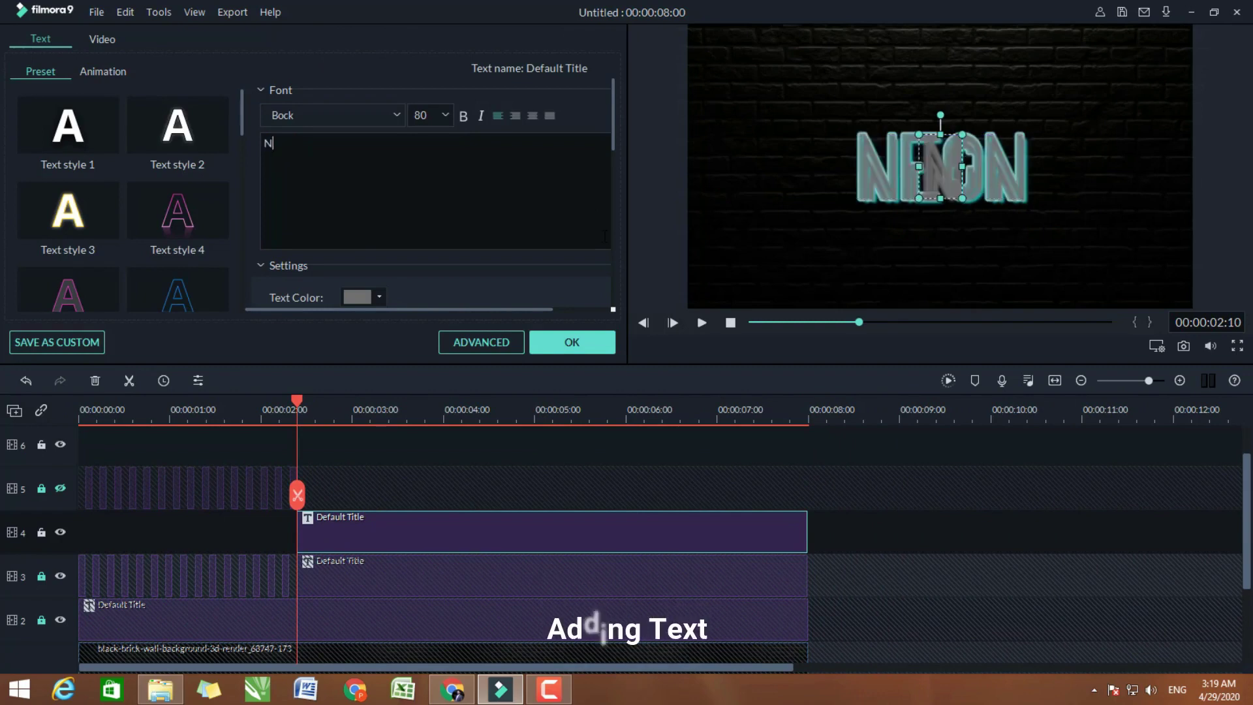
pyautogui.write('T')
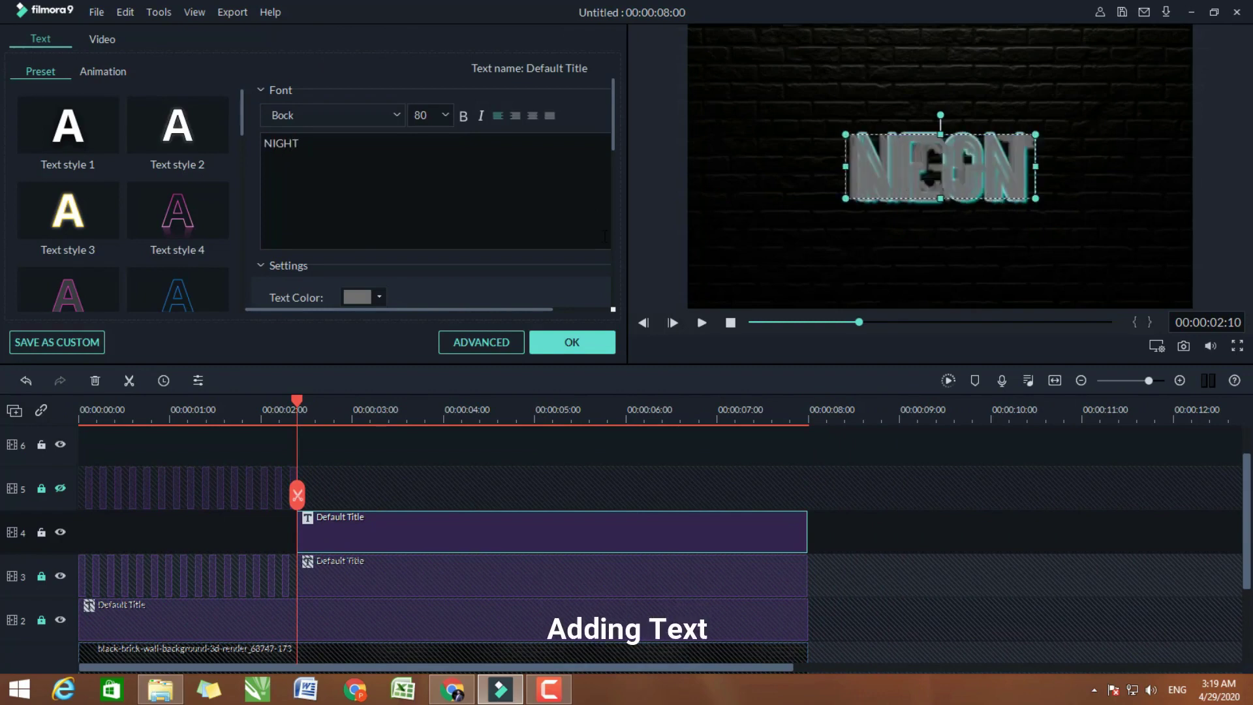
# Set the font of the NIGHT title to Vladimir Script
pyautogui.click(381, 116)
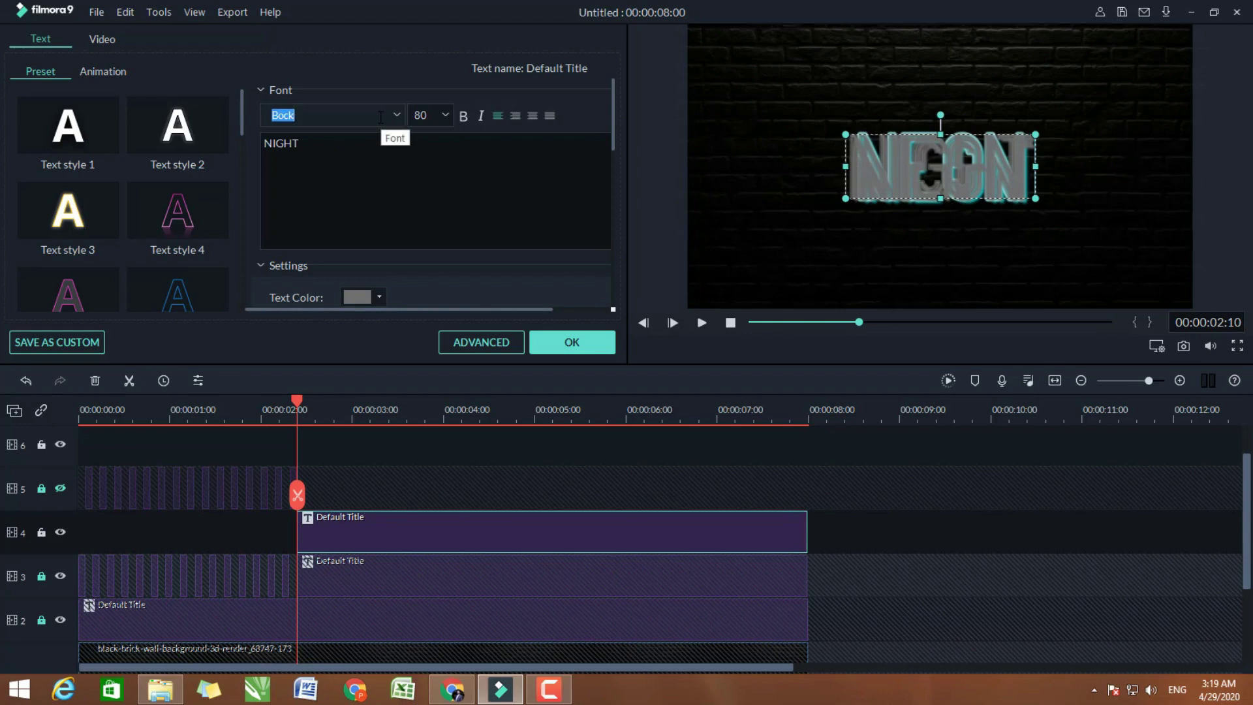
pyautogui.write('VLadimir Script')
pyautogui.press('Return')
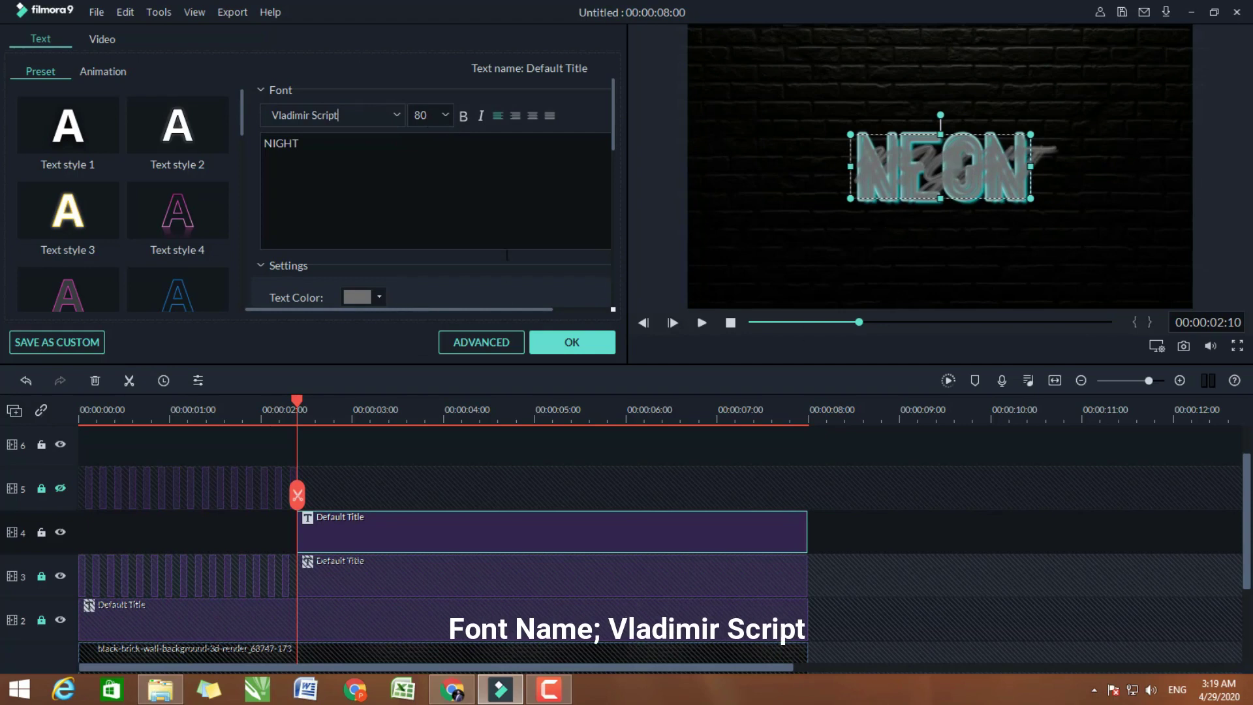
# In the advanced text editor, place NIGHT below the right end of NEON, tilt it upward to the right, and set its size to 50
pyautogui.click(484, 339)
pyautogui.moveTo(781, 280); pyautogui.dragTo(872, 330)
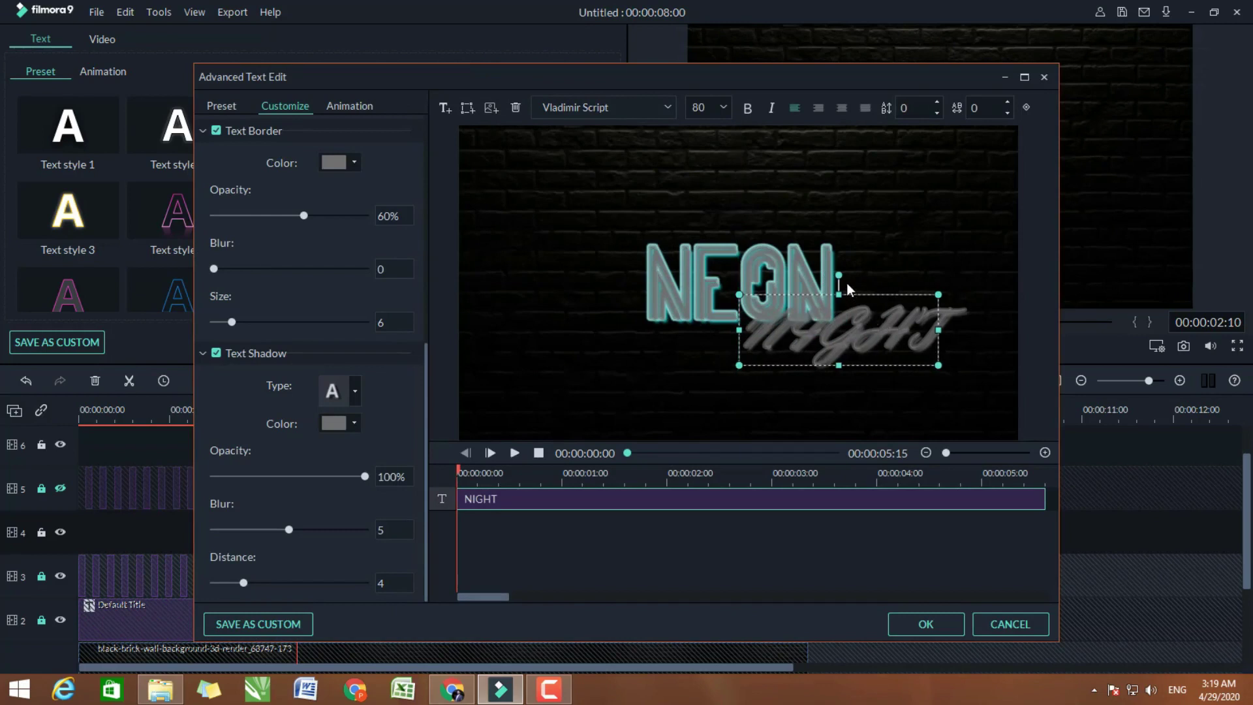
pyautogui.moveTo(839, 274); pyautogui.dragTo(816, 261)
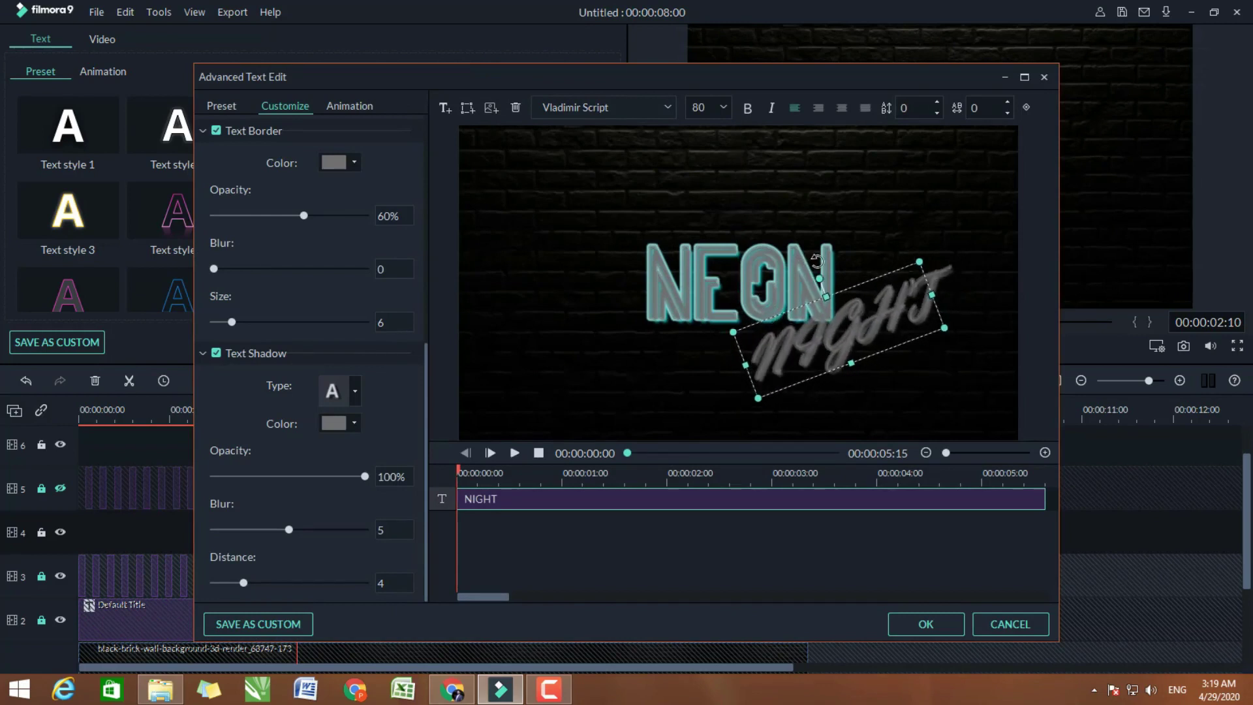
pyautogui.moveTo(848, 325); pyautogui.dragTo(852, 343)
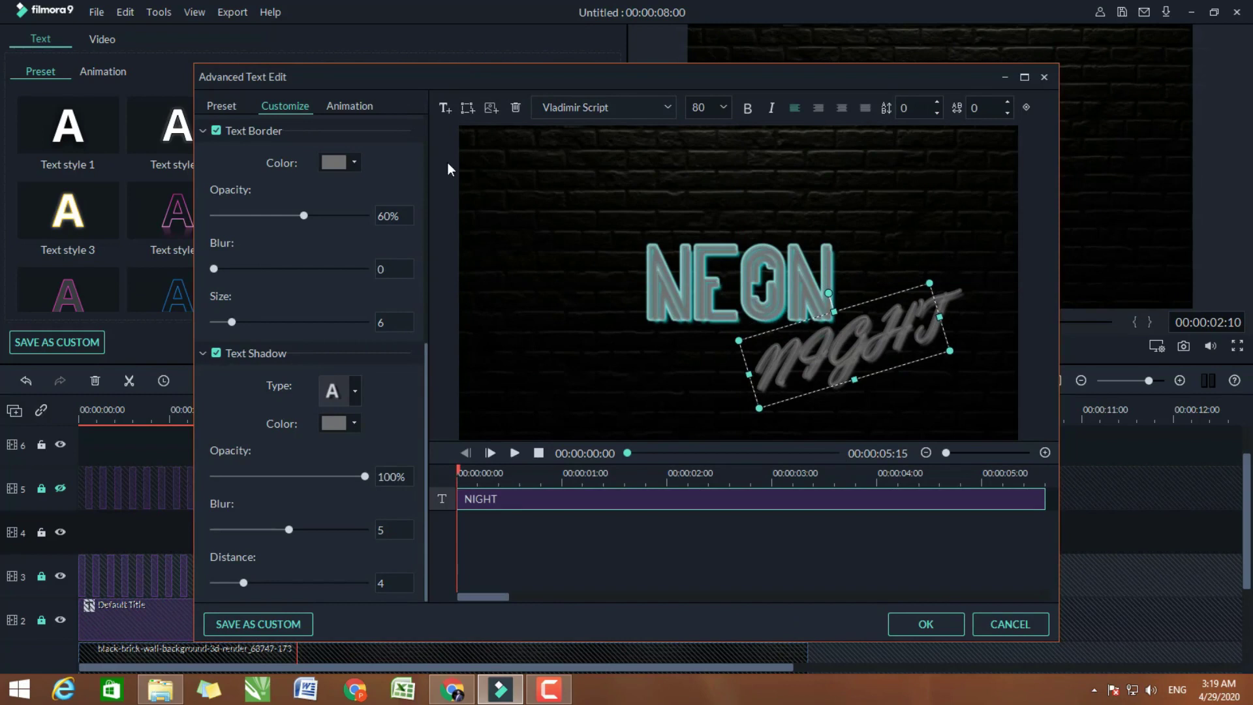
pyautogui.click(696, 107)
pyautogui.write('50')
pyautogui.moveTo(847, 352); pyautogui.dragTo(846, 348)
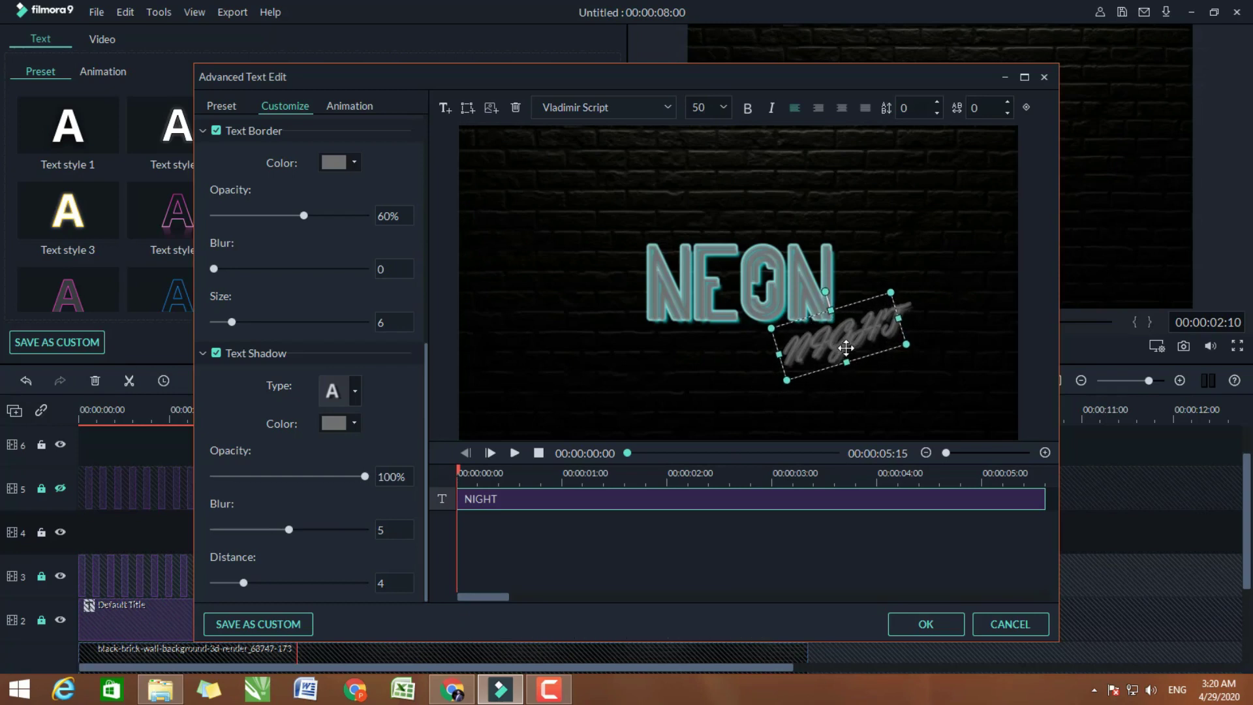
# Turn off the text shadow of NIGHT and set its text fill colour to yellow
pyautogui.click(216, 353)
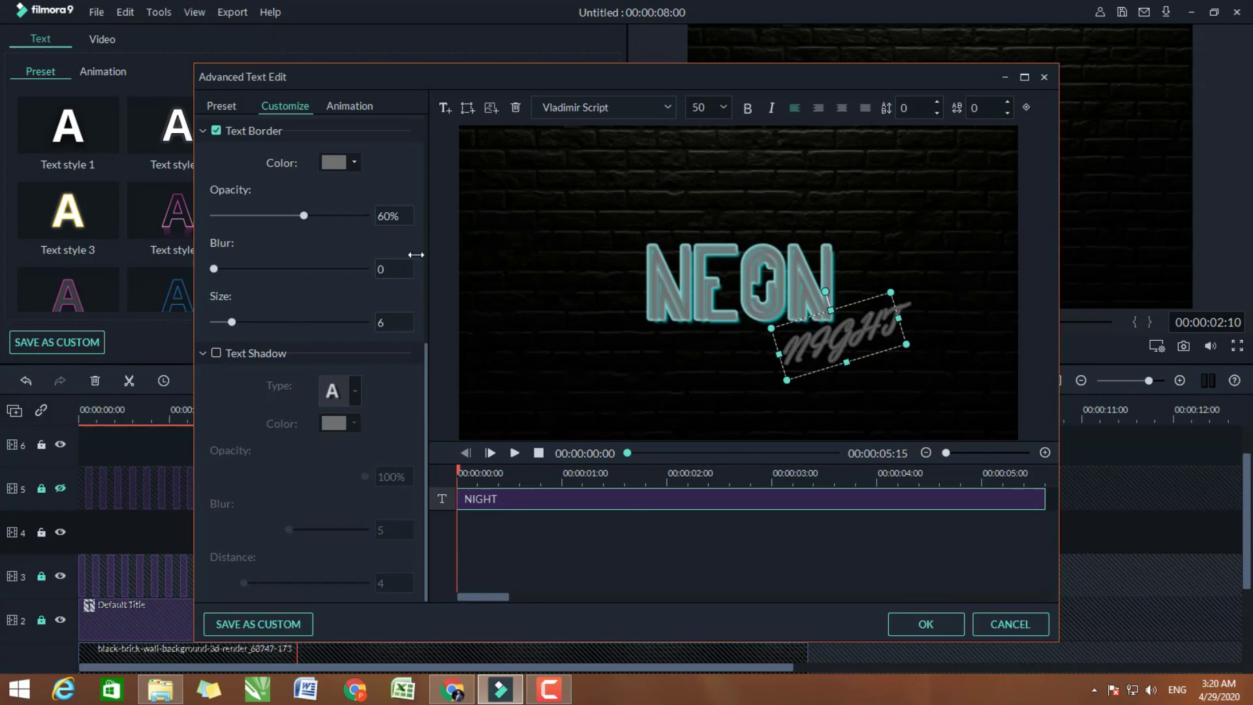
pyautogui.scroll(6, 339, 214)
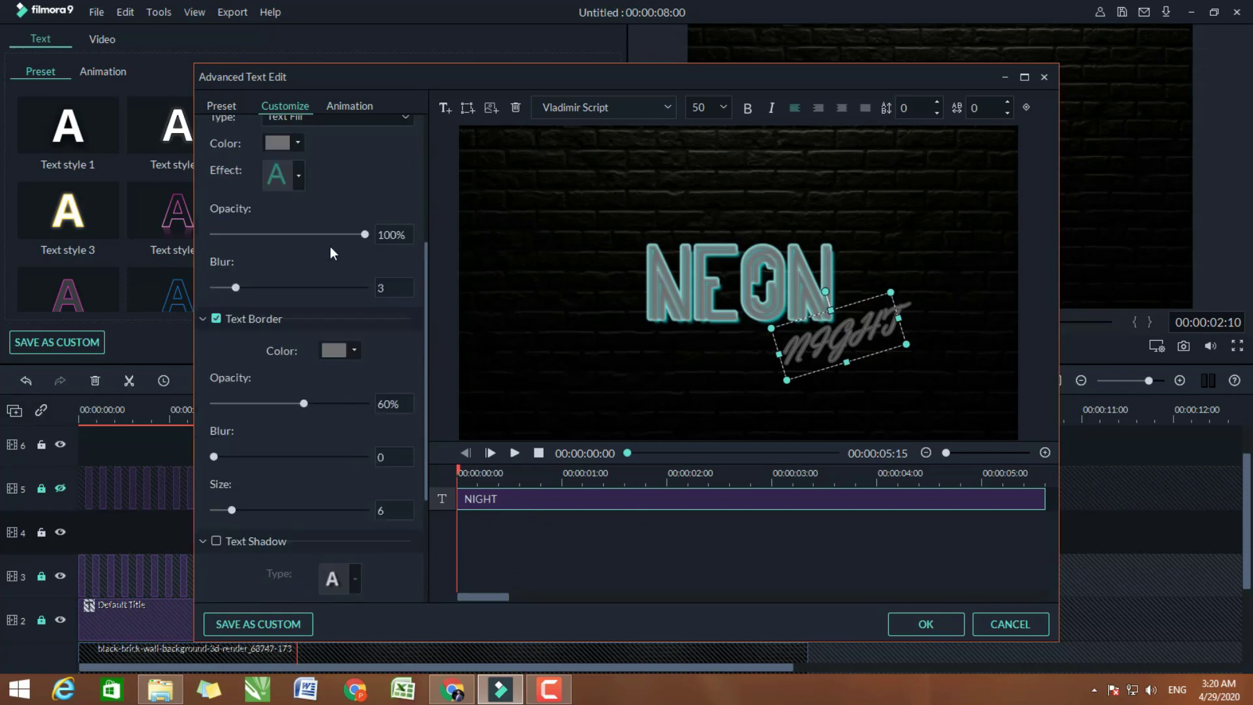
pyautogui.scroll(3, 330, 253)
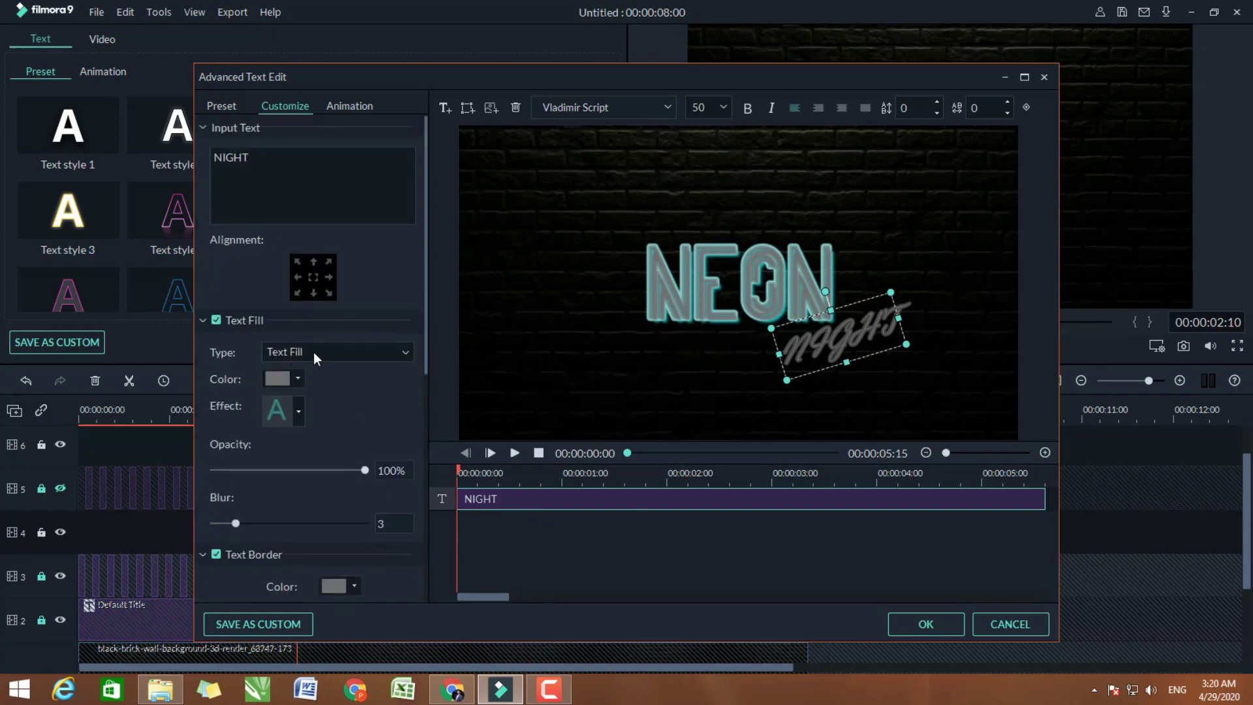
pyautogui.click(299, 378)
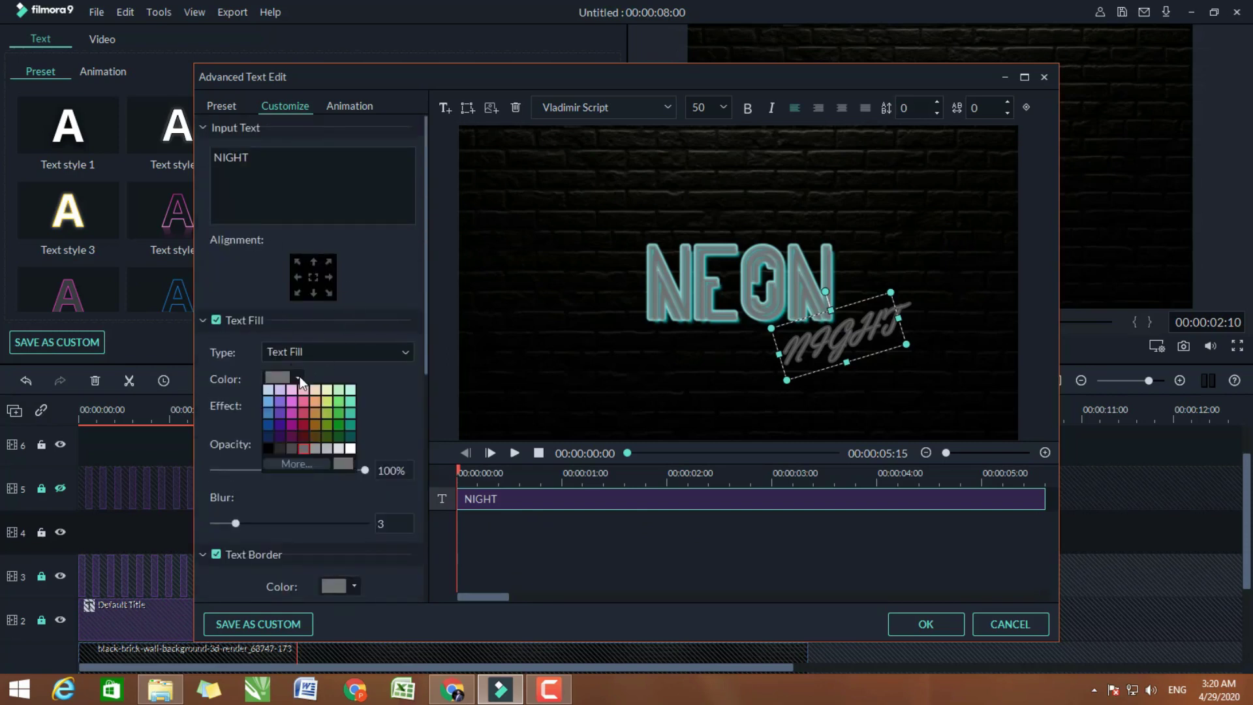
pyautogui.click(300, 463)
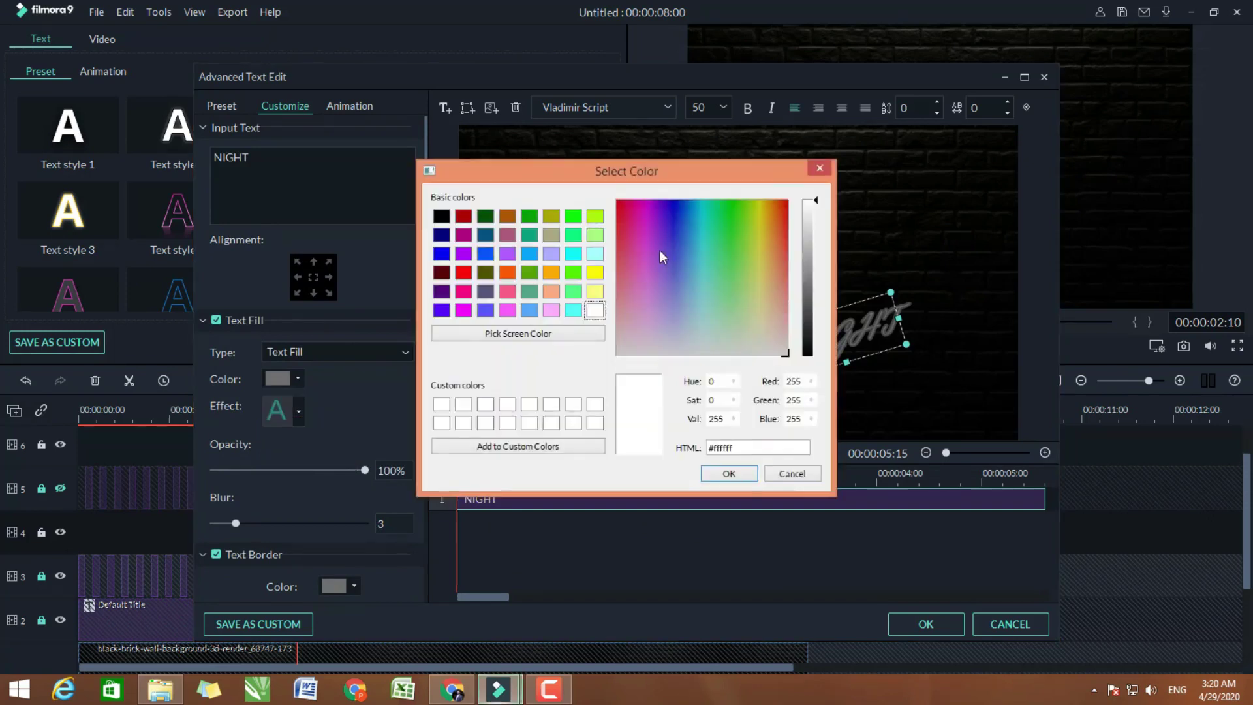
pyautogui.click(598, 273)
pyautogui.click(729, 474)
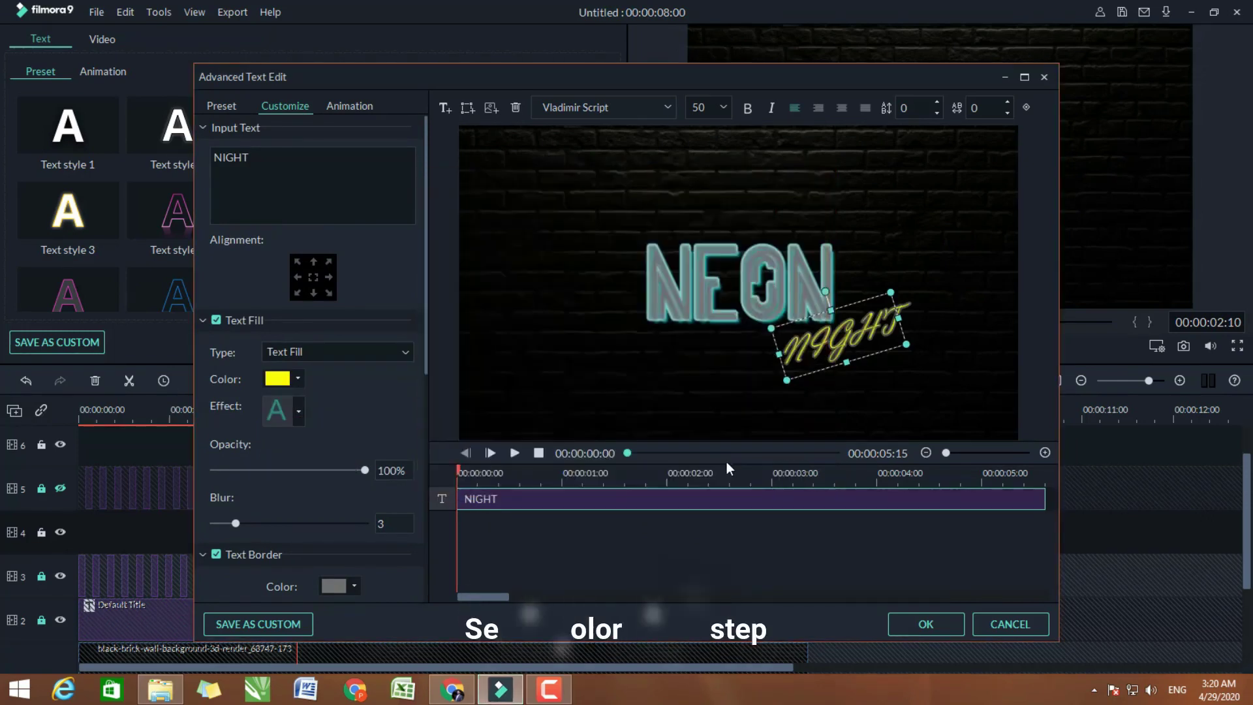
# Set the text border colour of NIGHT to yellow
pyautogui.scroll(-2, 327, 477)
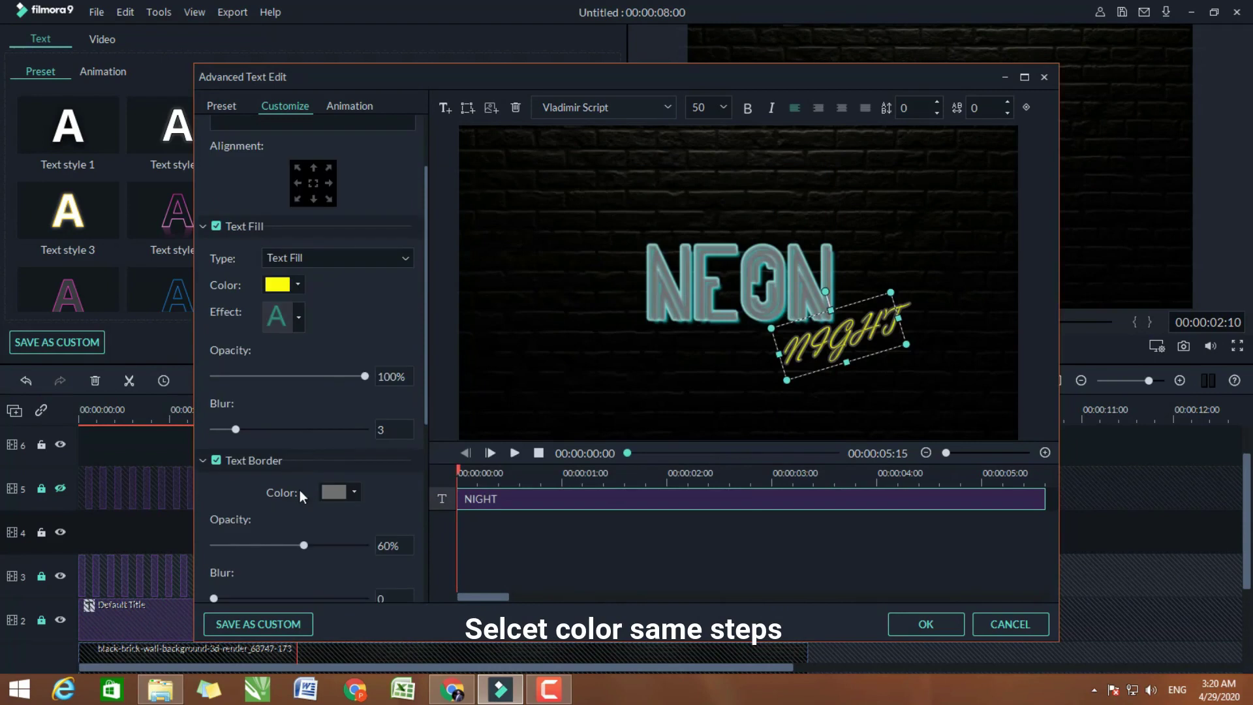
pyautogui.click(354, 492)
pyautogui.click(347, 578)
pyautogui.click(595, 272)
pyautogui.click(718, 479)
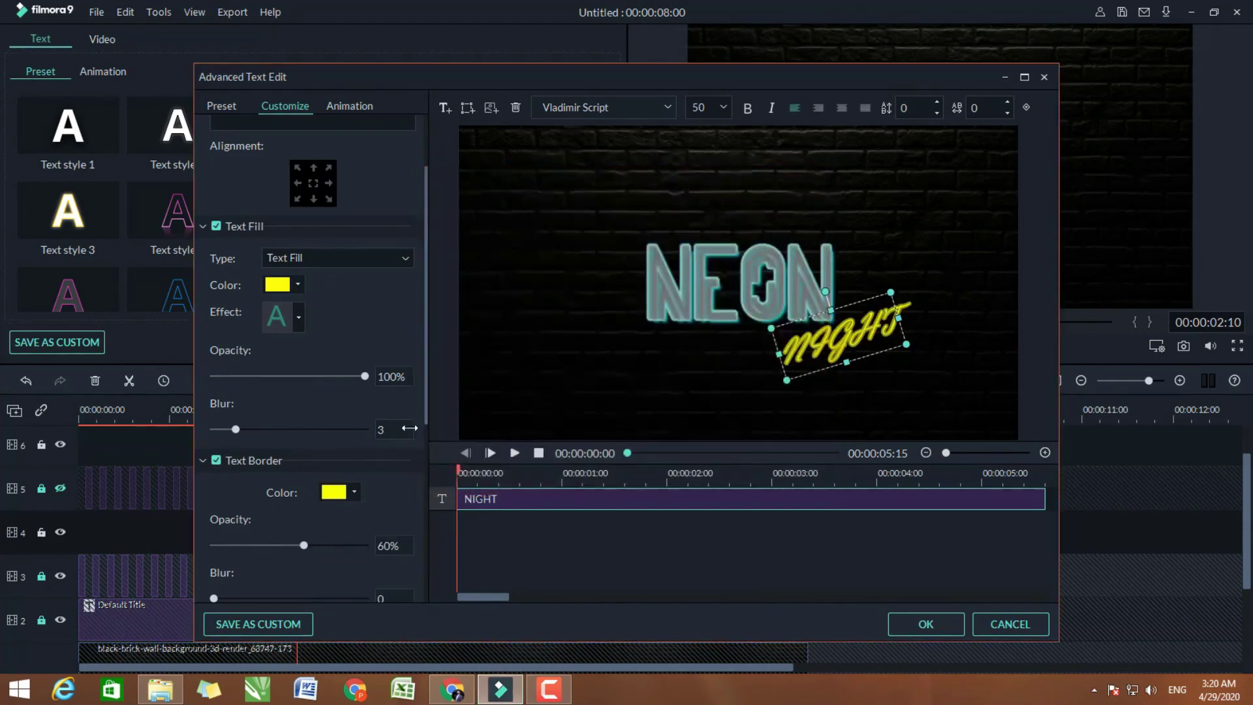
# Turn on the text shadow of NIGHT with colour #ffff00 and about 38% opacity, and accept the advanced text edits
pyautogui.scroll(-7, 308, 507)
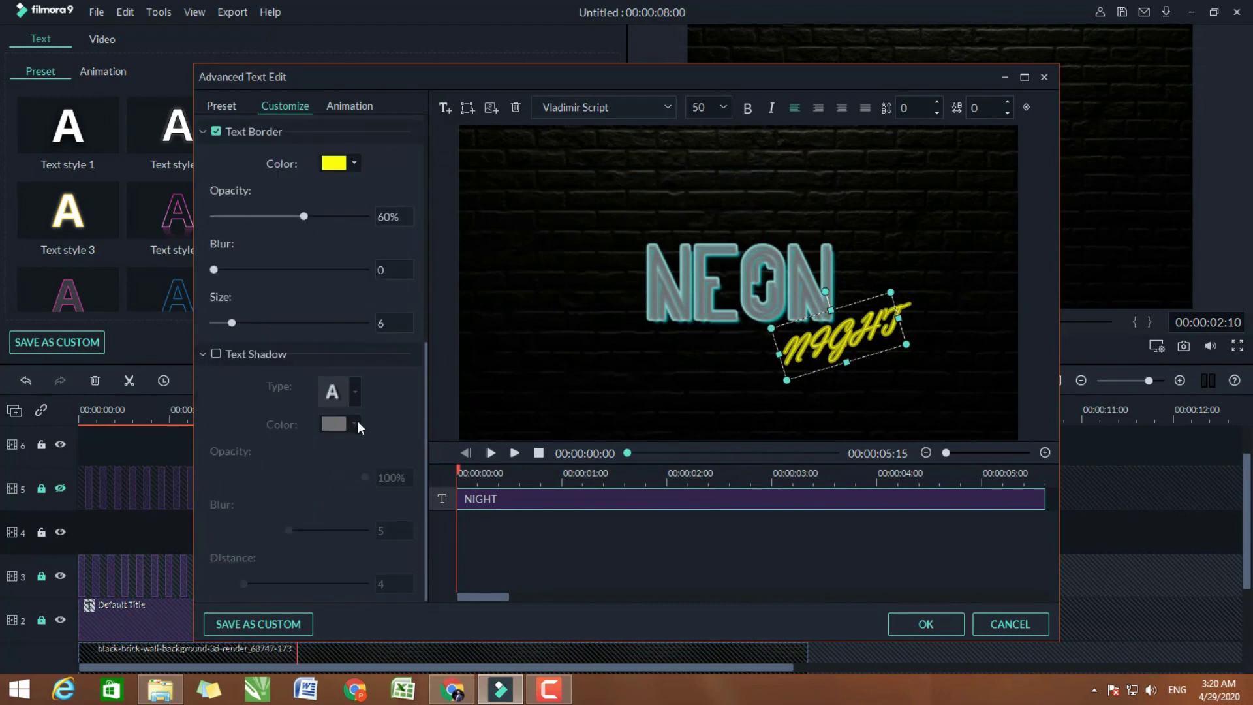
pyautogui.click(217, 353)
pyautogui.click(355, 423)
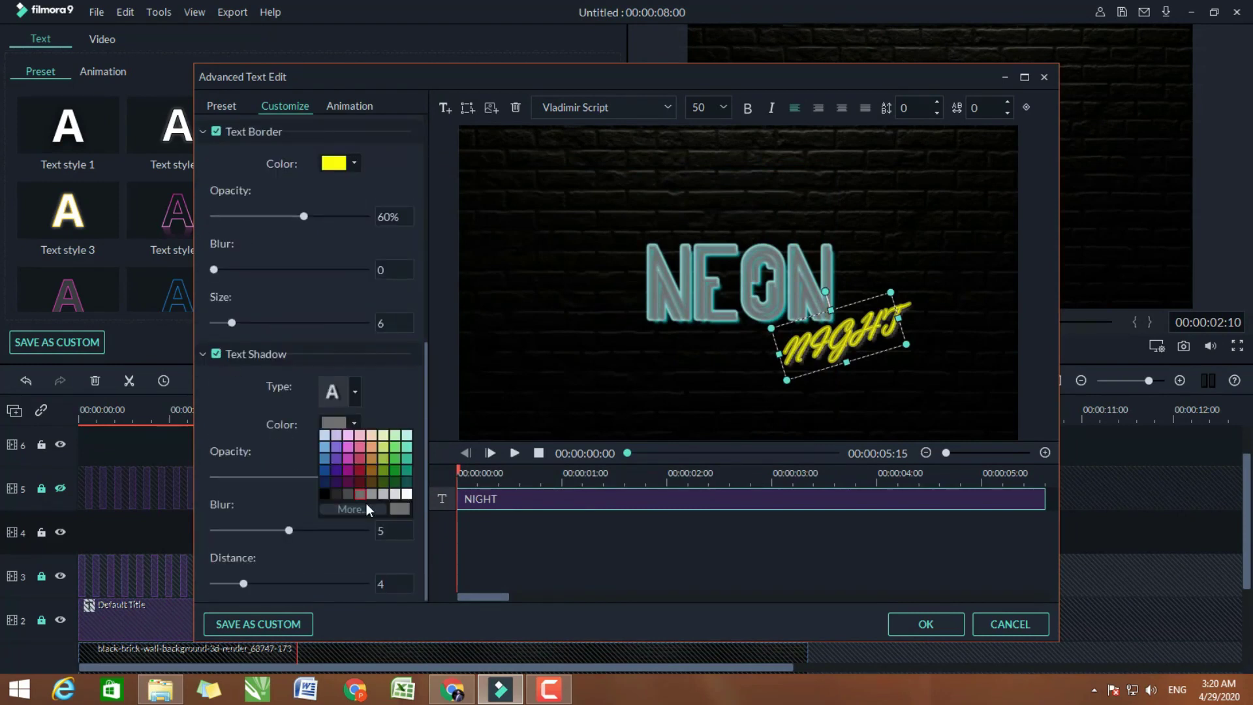
pyautogui.click(370, 508)
pyautogui.click(594, 272)
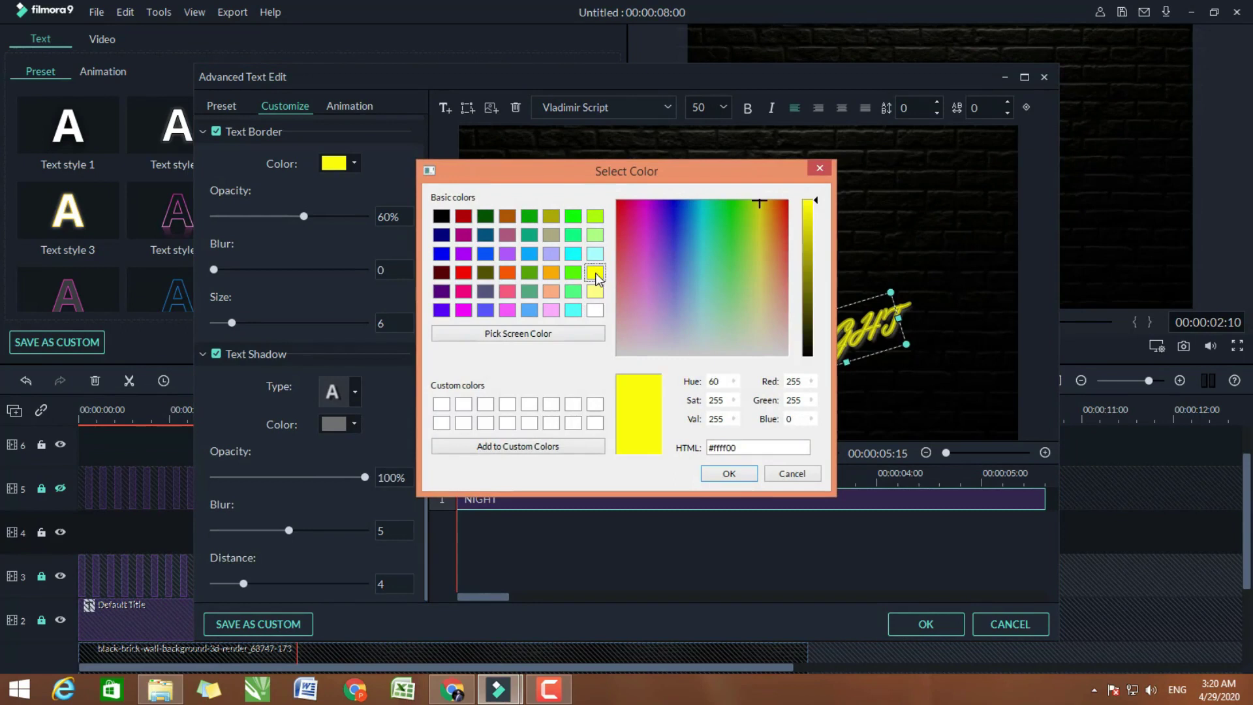
pyautogui.click(715, 476)
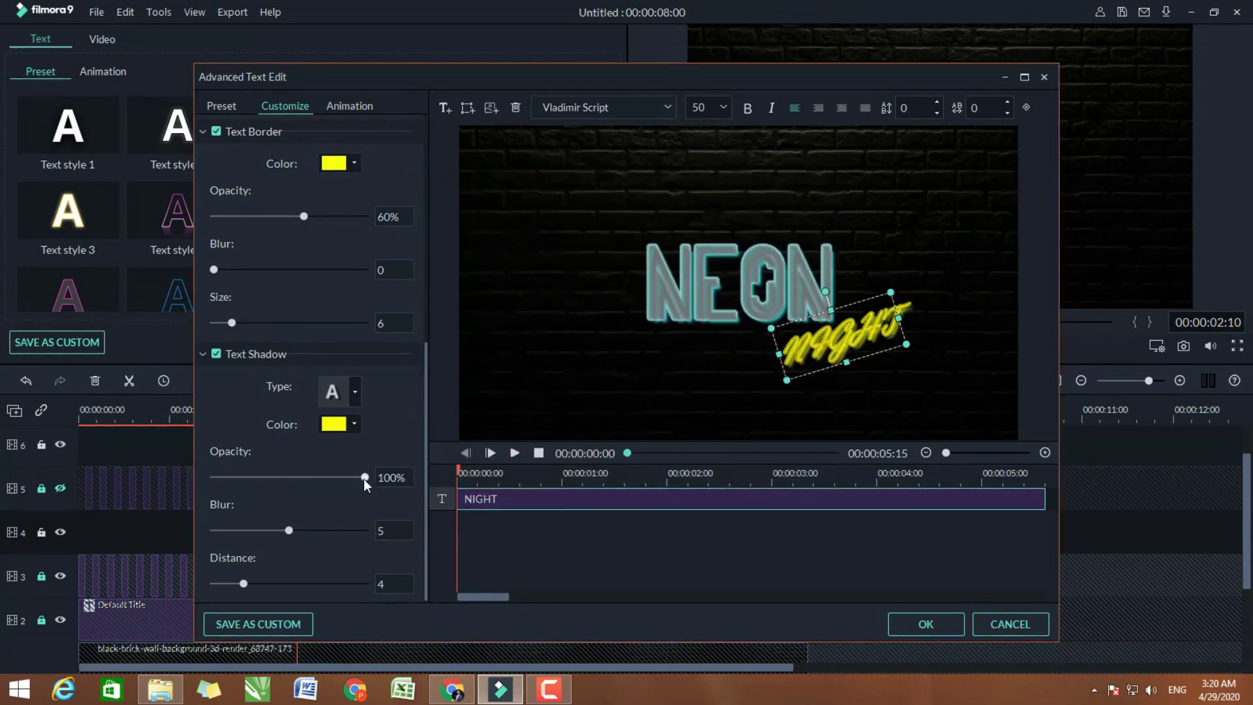
pyautogui.moveTo(366, 477); pyautogui.dragTo(274, 477)
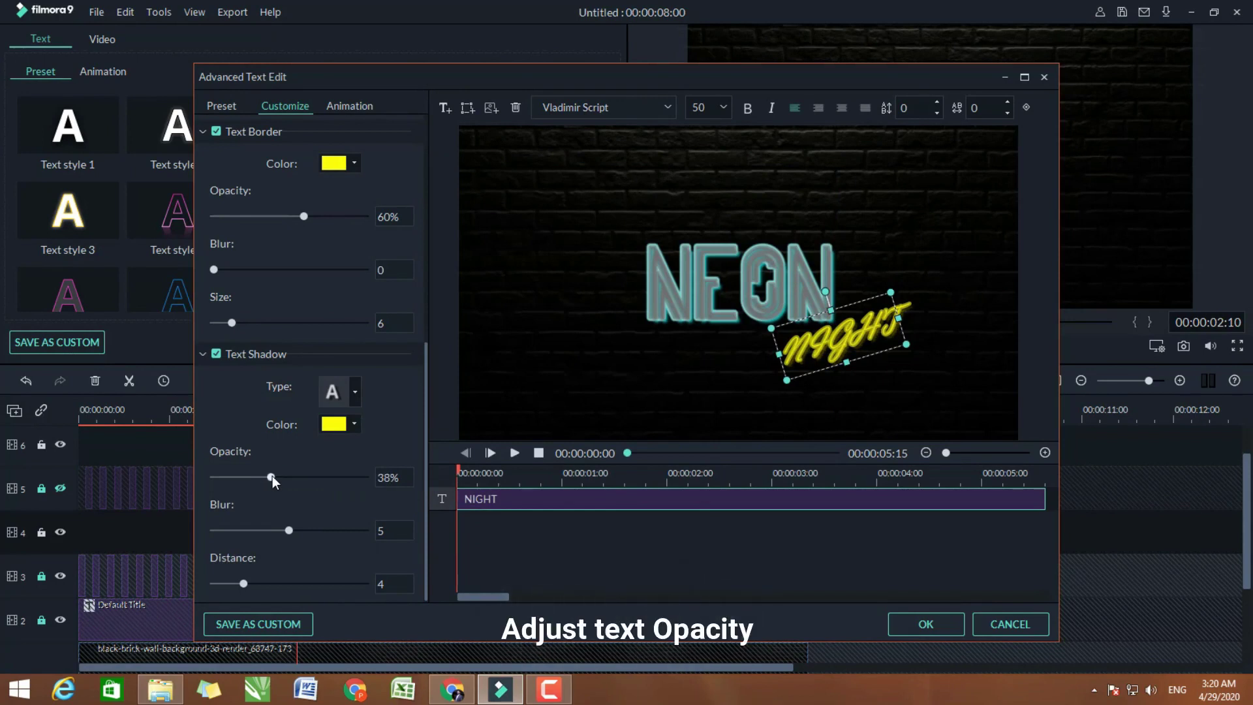
pyautogui.click(927, 626)
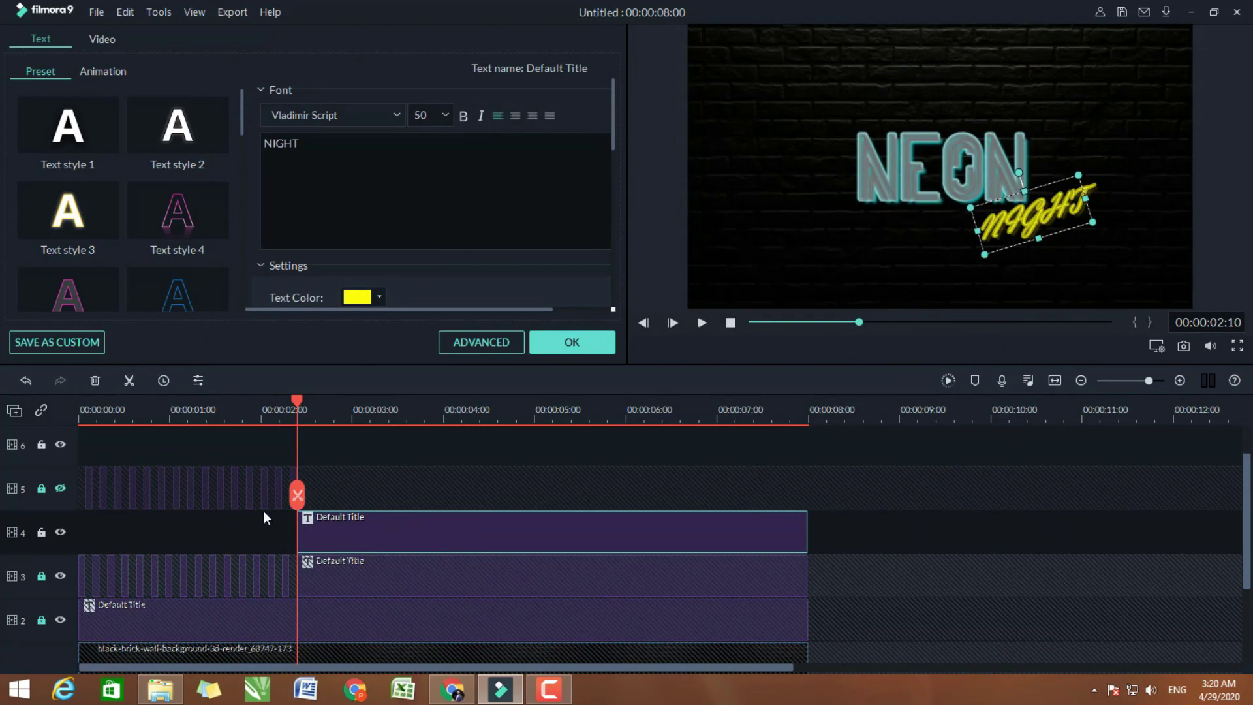
pyautogui.press('Right')
pyautogui.press('Right')
pyautogui.press('Right')
pyautogui.press('Right')
pyautogui.press('Right')
pyautogui.press('Right')
pyautogui.press('Right')
pyautogui.press('Right')
pyautogui.press('Right')
pyautogui.press('Right')
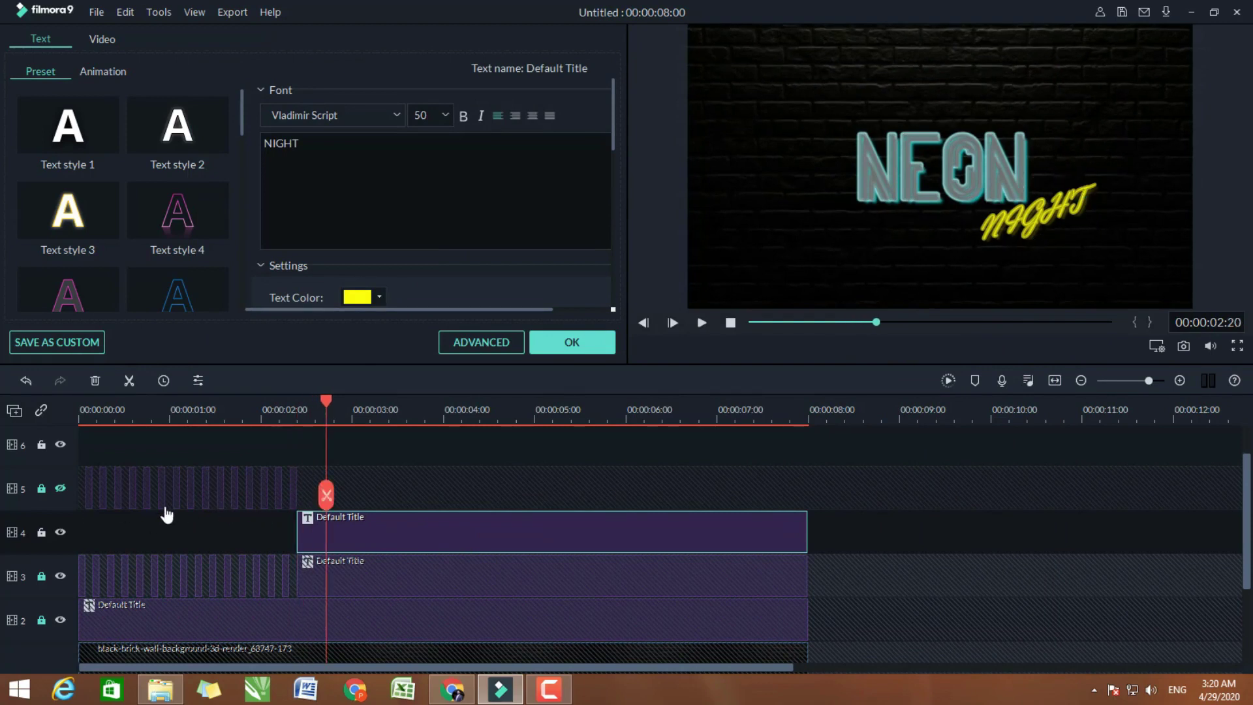
# Unlock video track 5 and split the NIGHT title on track 4 every two frames, from 00:00:02:12 through 00:00:02:18
pyautogui.click(41, 488)
pyautogui.scroll(3, 589, 416)
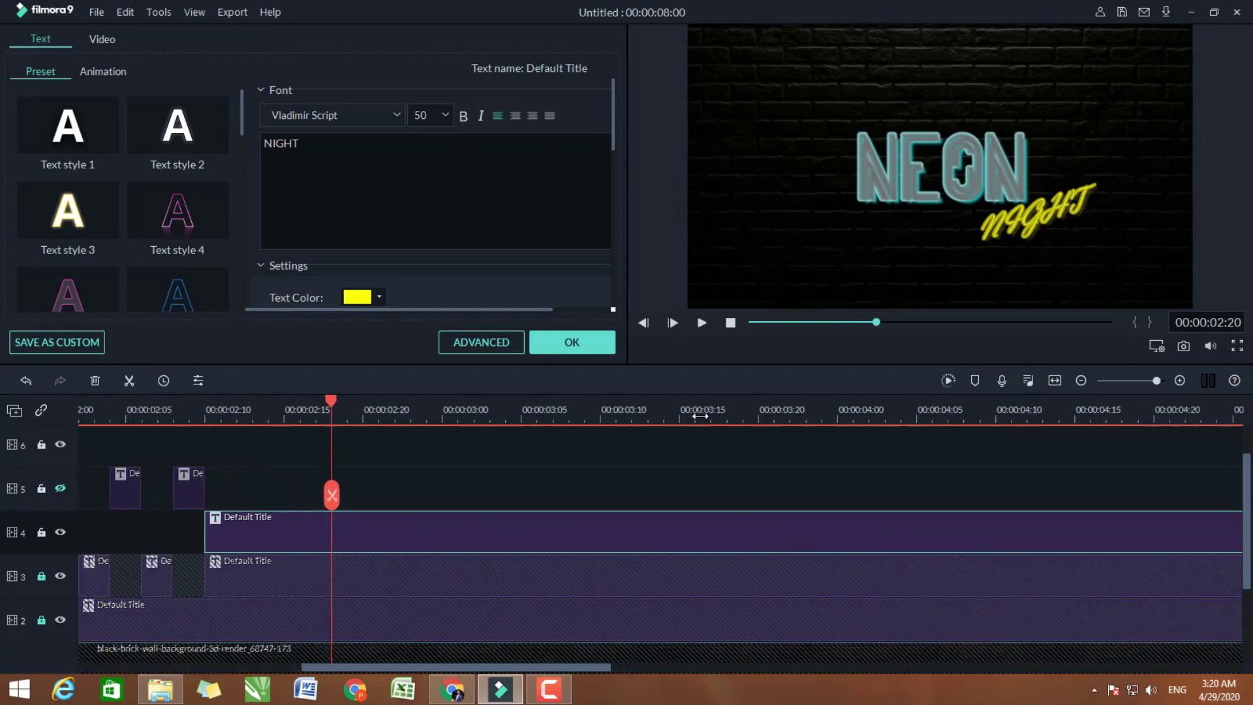
pyautogui.moveTo(337, 401); pyautogui.dragTo(213, 403)
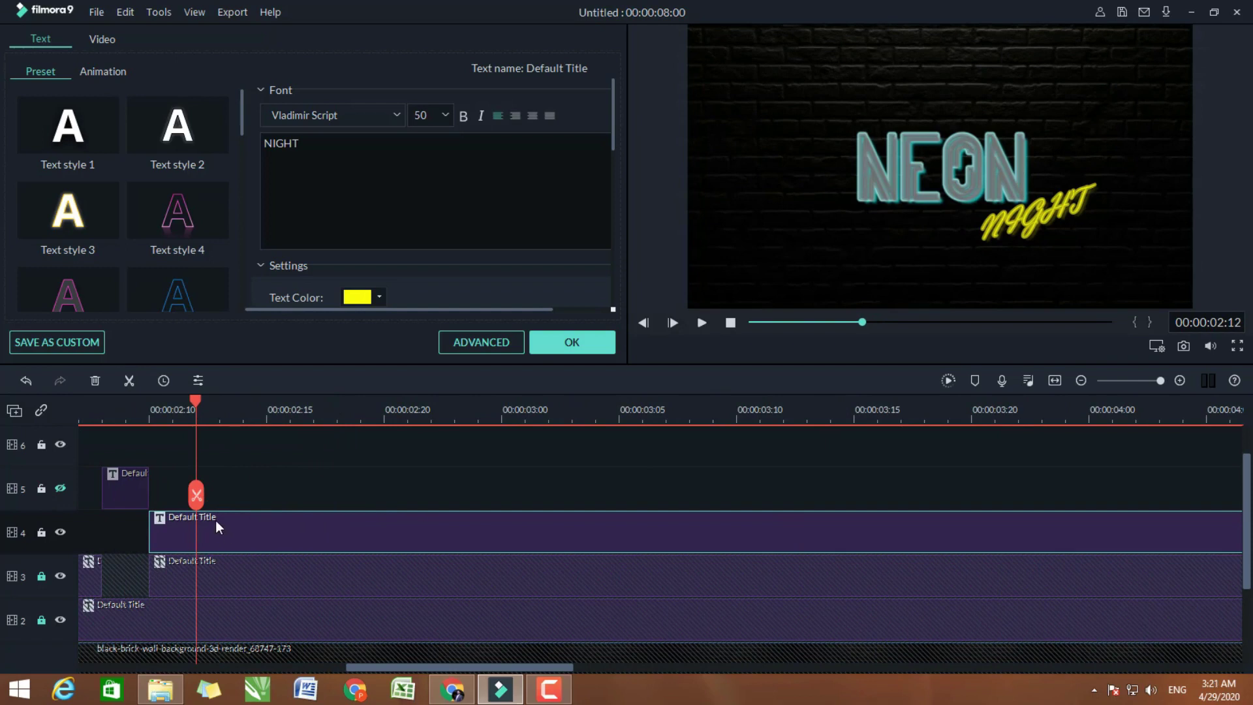
pyautogui.click(199, 503)
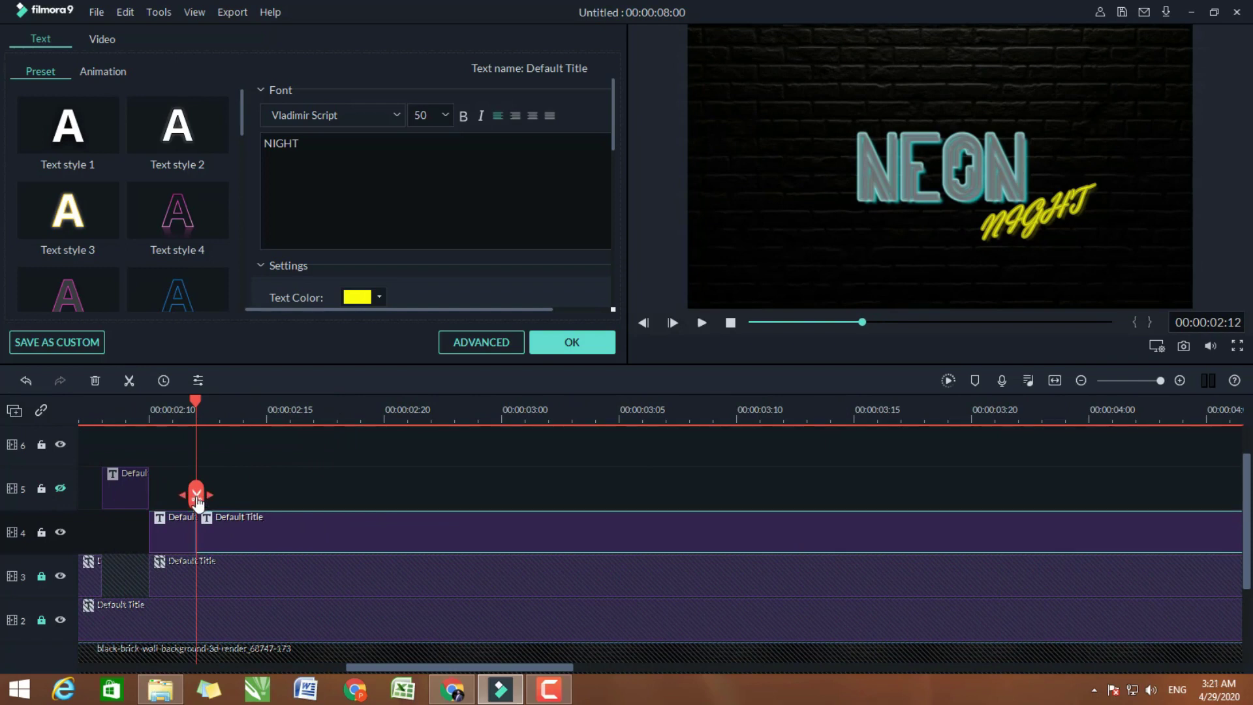
pyautogui.click(241, 406)
pyautogui.click(242, 494)
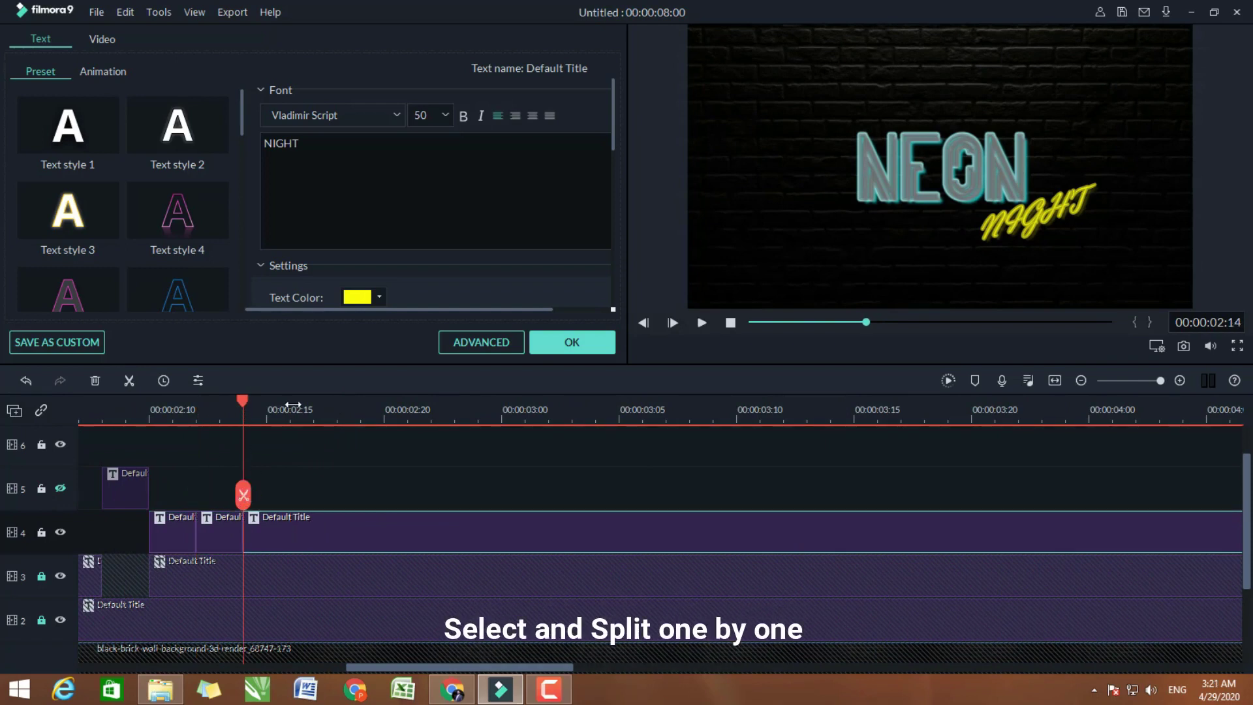
pyautogui.click(291, 405)
pyautogui.click(289, 495)
pyautogui.click(337, 405)
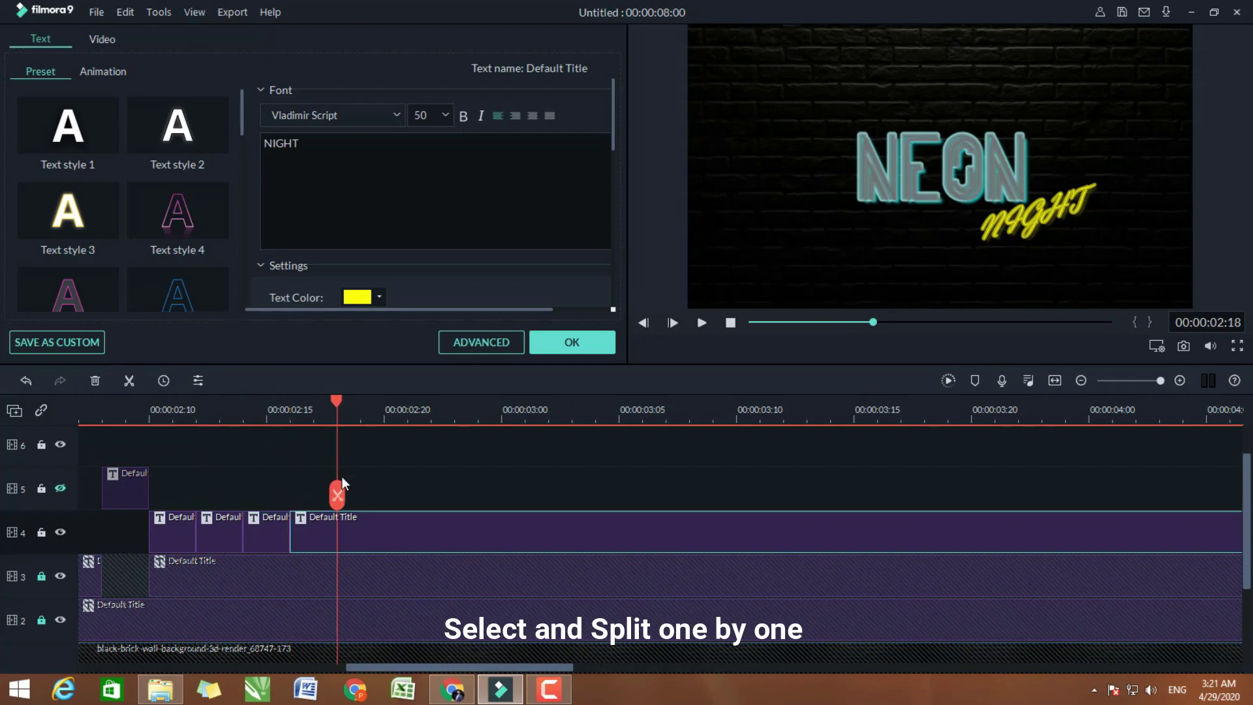
pyautogui.click(337, 495)
# Split the remaining NIGHT title on video track 4 every two frames, from 00:00:02:20 through 00:00:03:03
pyautogui.click(405, 402)
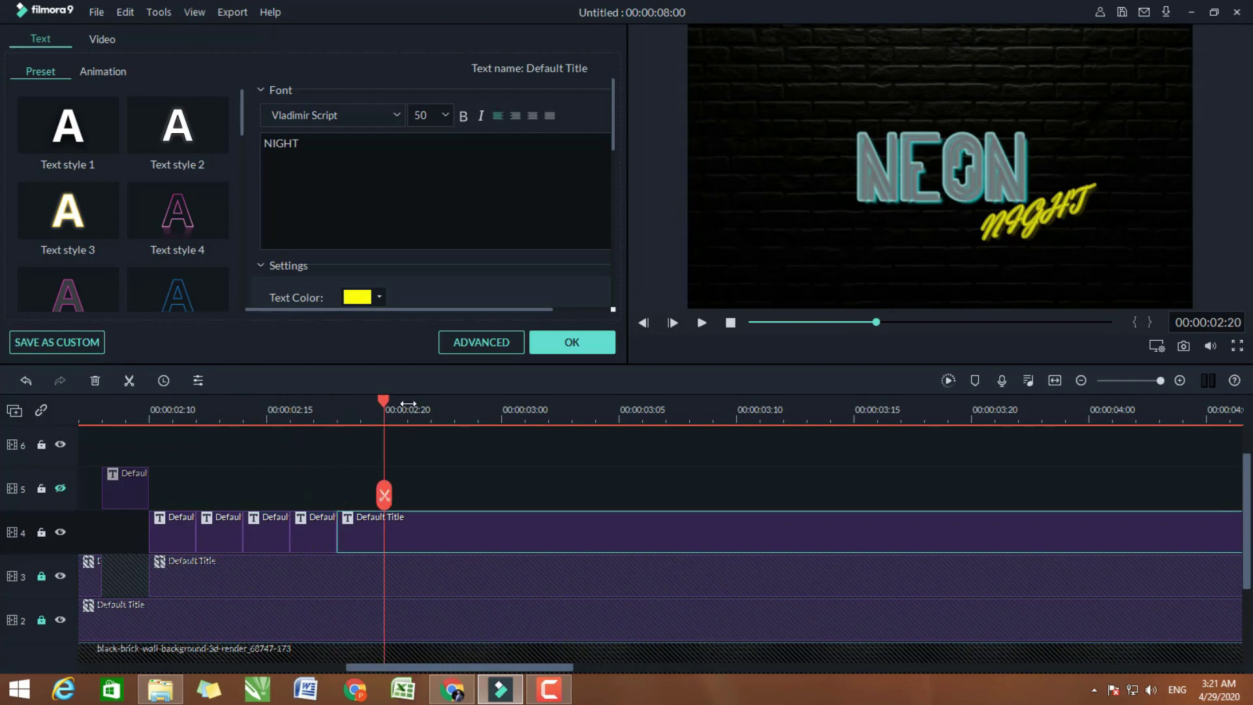
pyautogui.click(408, 403)
pyautogui.click(384, 401)
pyautogui.click(384, 495)
pyautogui.click(431, 403)
pyautogui.click(430, 495)
pyautogui.click(478, 403)
pyautogui.click(478, 494)
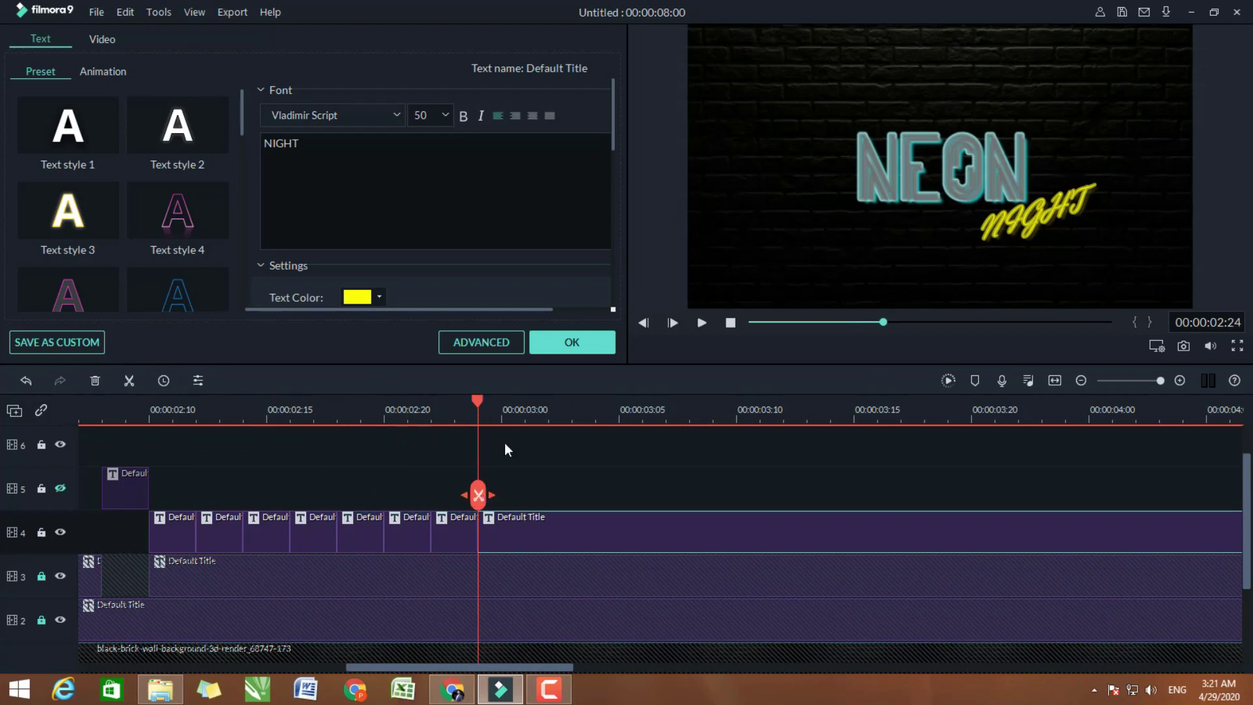
pyautogui.click(529, 402)
pyautogui.click(524, 495)
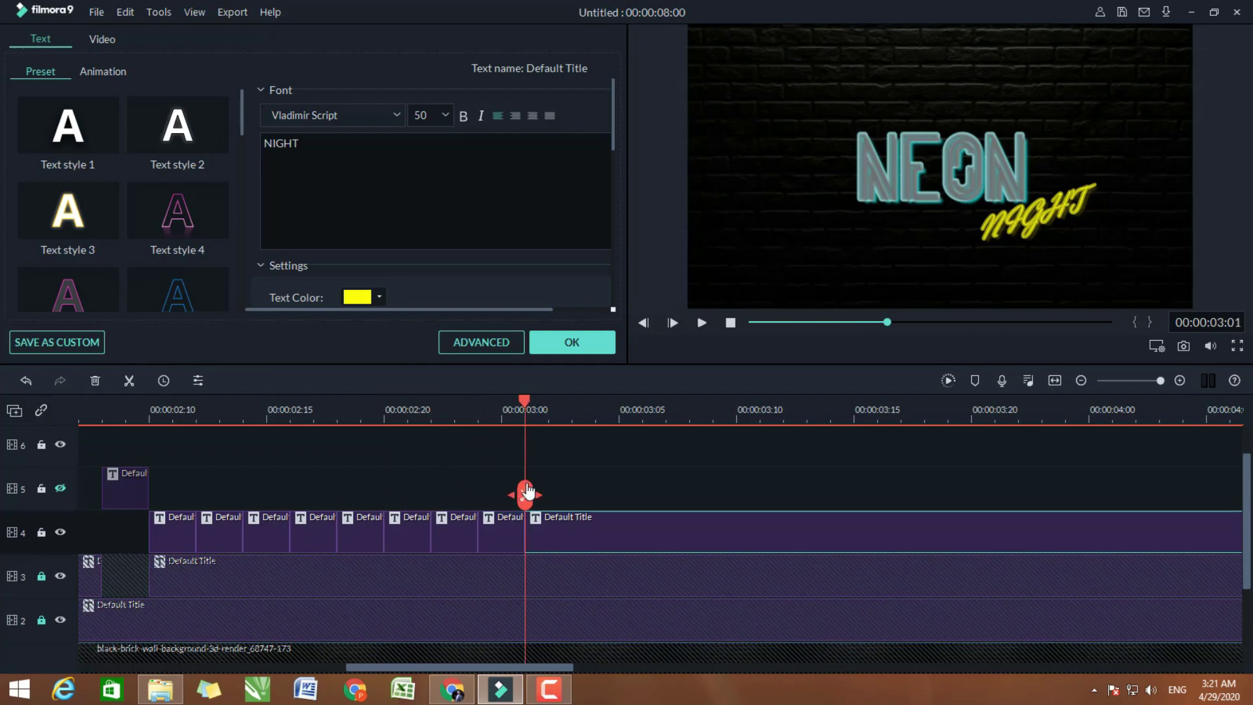
pyautogui.click(572, 401)
pyautogui.click(573, 495)
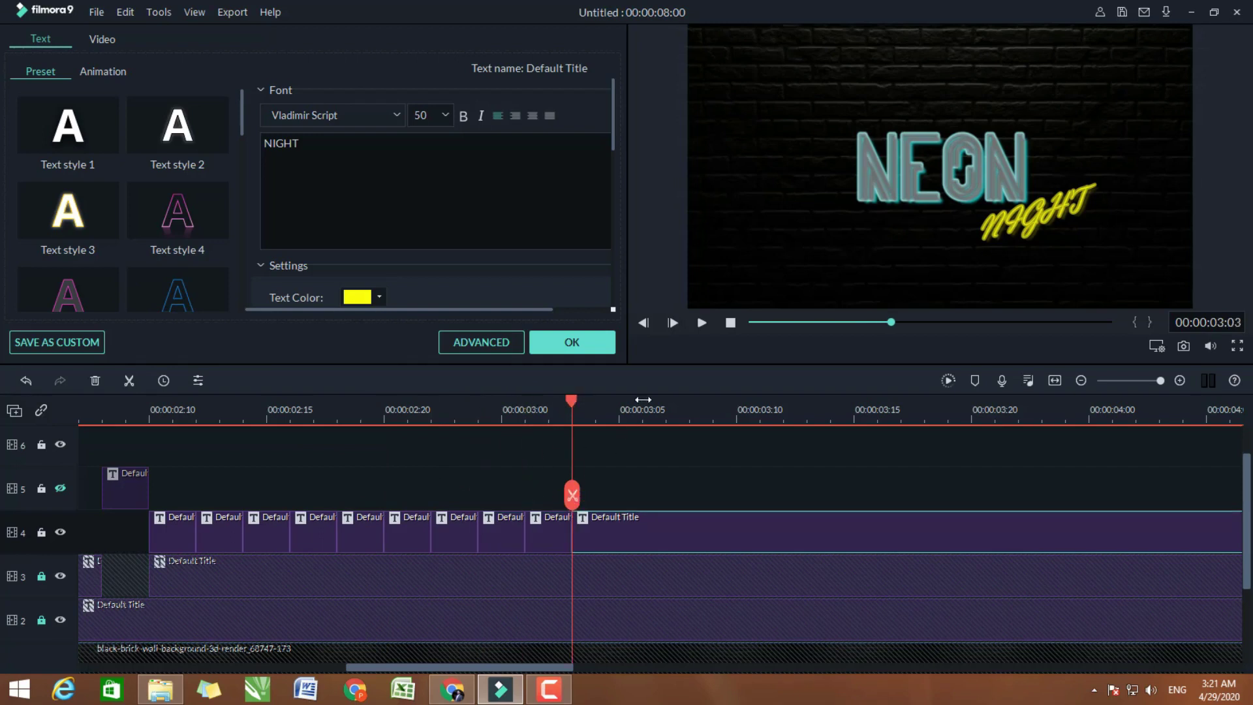
# Split the NIGHT title on video track 4 at 00:00:03:05 and move every second two-frame piece straight up to track 5
pyautogui.click(643, 403)
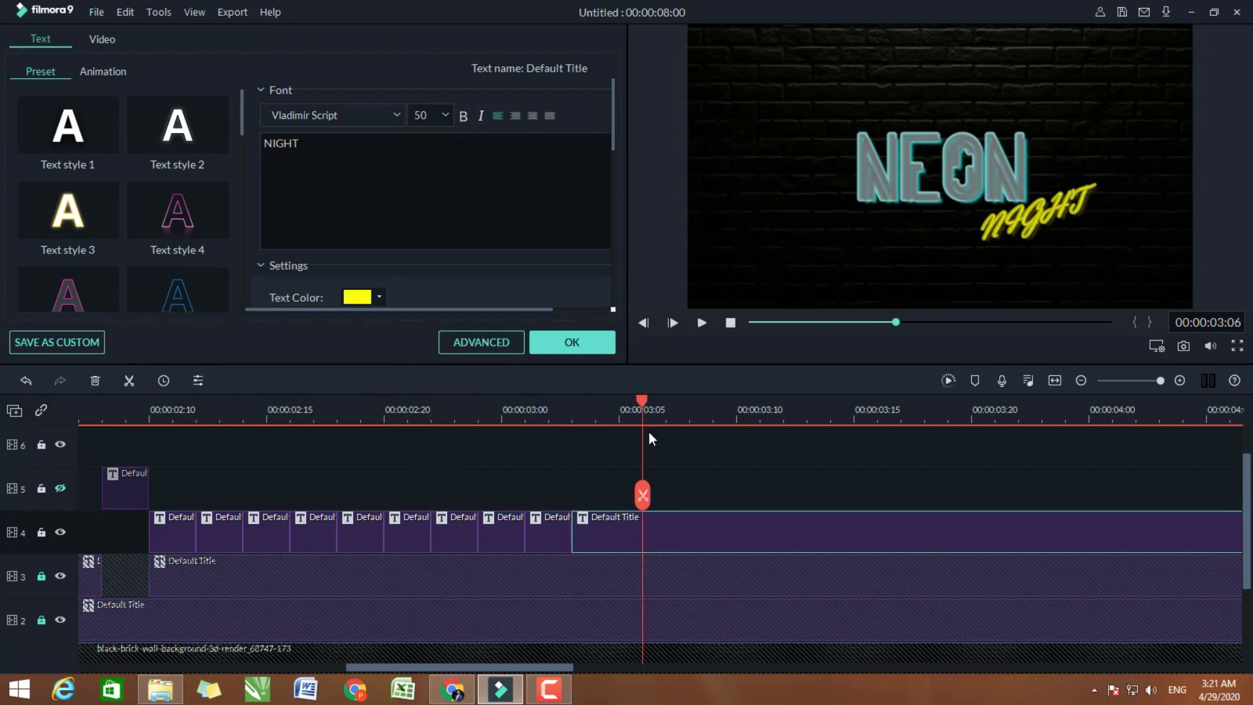
pyautogui.click(620, 408)
pyautogui.click(619, 495)
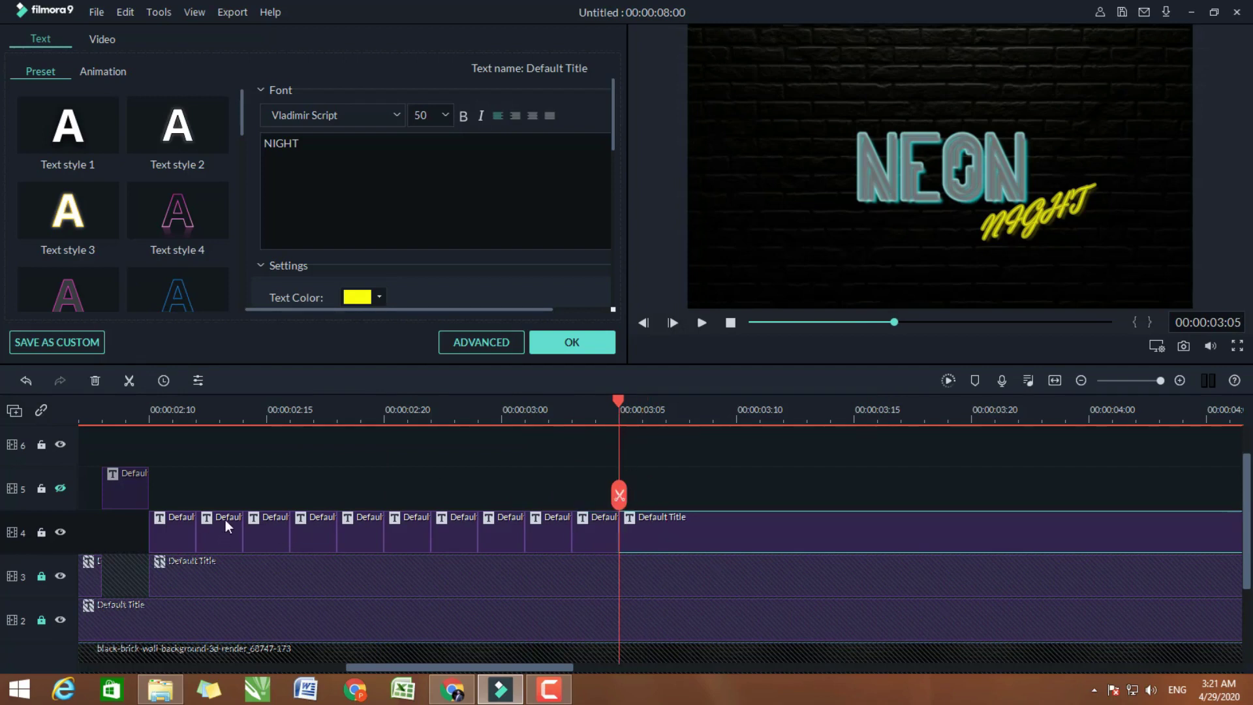
pyautogui.moveTo(226, 519); pyautogui.dragTo(225, 475)
pyautogui.moveTo(304, 531); pyautogui.dragTo(291, 474)
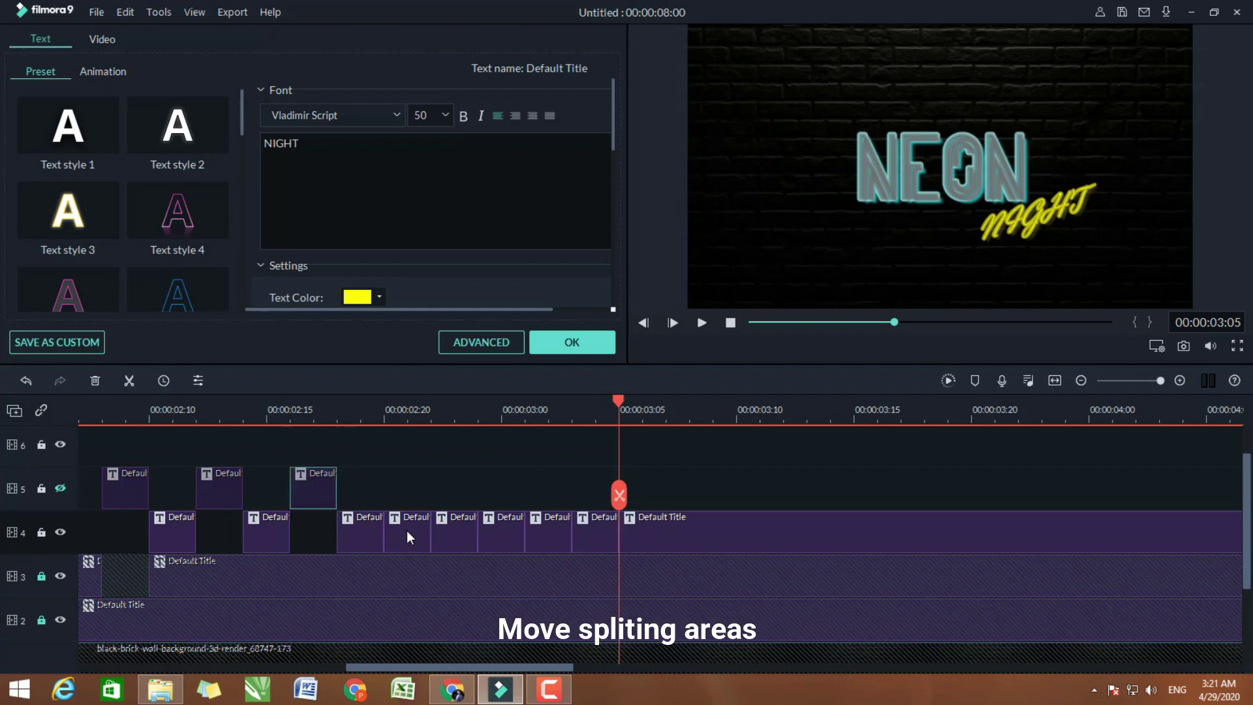
pyautogui.moveTo(406, 531); pyautogui.dragTo(405, 480)
pyautogui.moveTo(499, 531); pyautogui.dragTo(503, 476)
pyautogui.moveTo(589, 530); pyautogui.dragTo(586, 482)
# Lock video track 5 and play back the NIGHT flicker from 00:00:02:07
pyautogui.moveTo(617, 398); pyautogui.dragTo(80, 402)
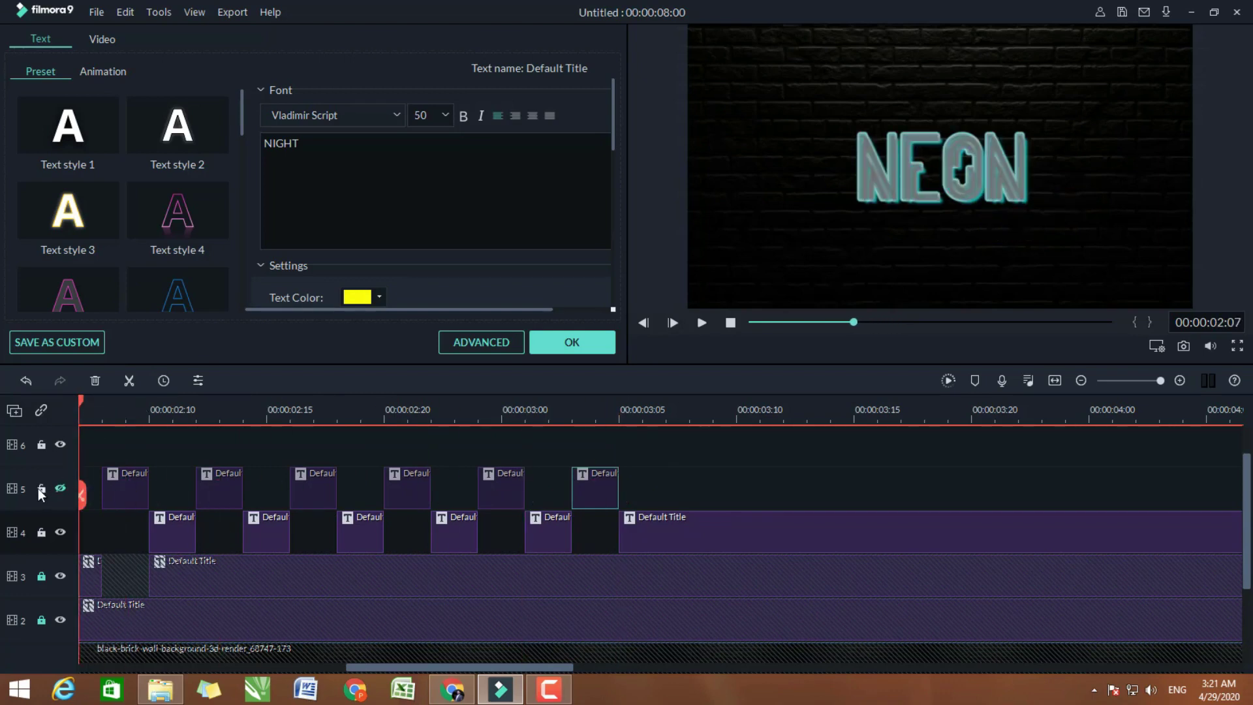
pyautogui.click(39, 488)
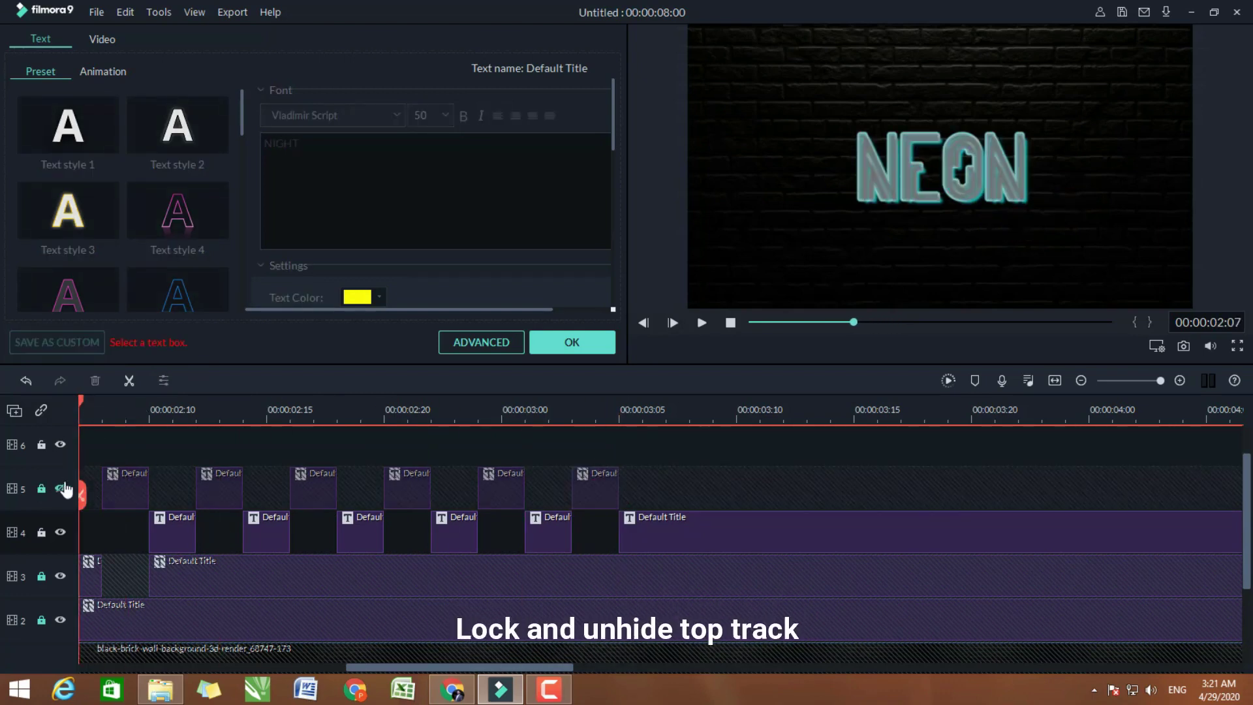
pyautogui.press('space')
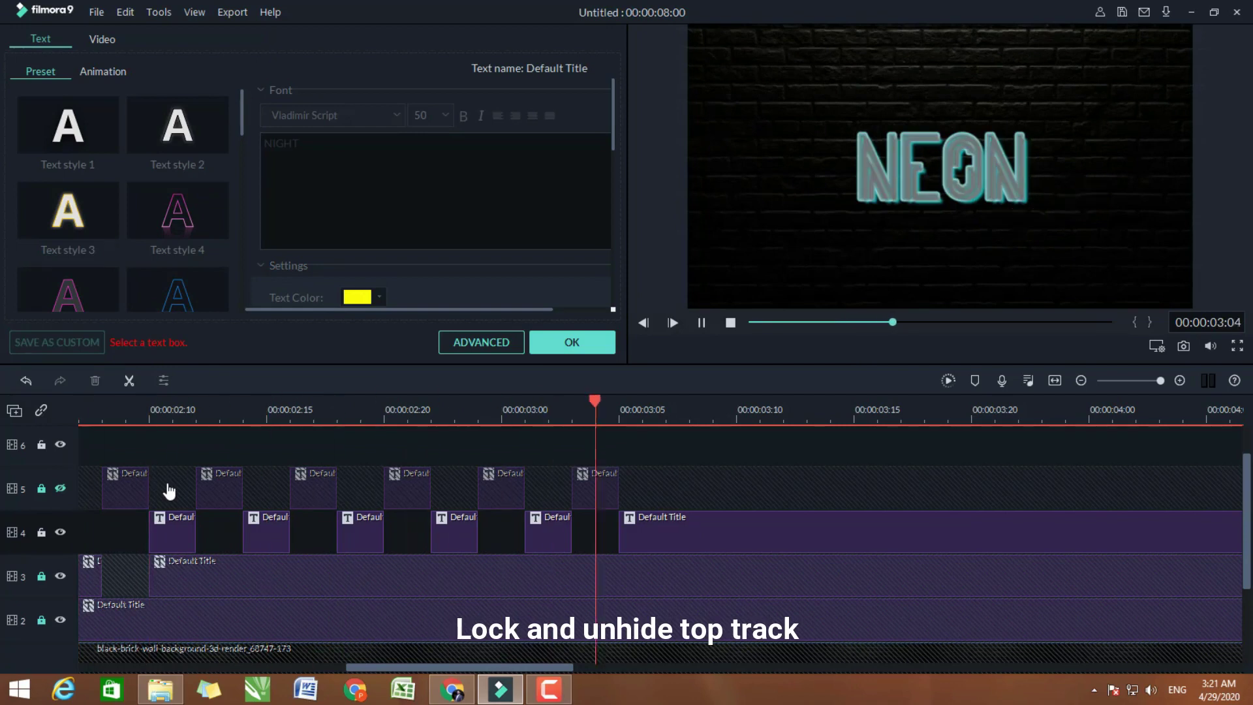
pyautogui.press('space')
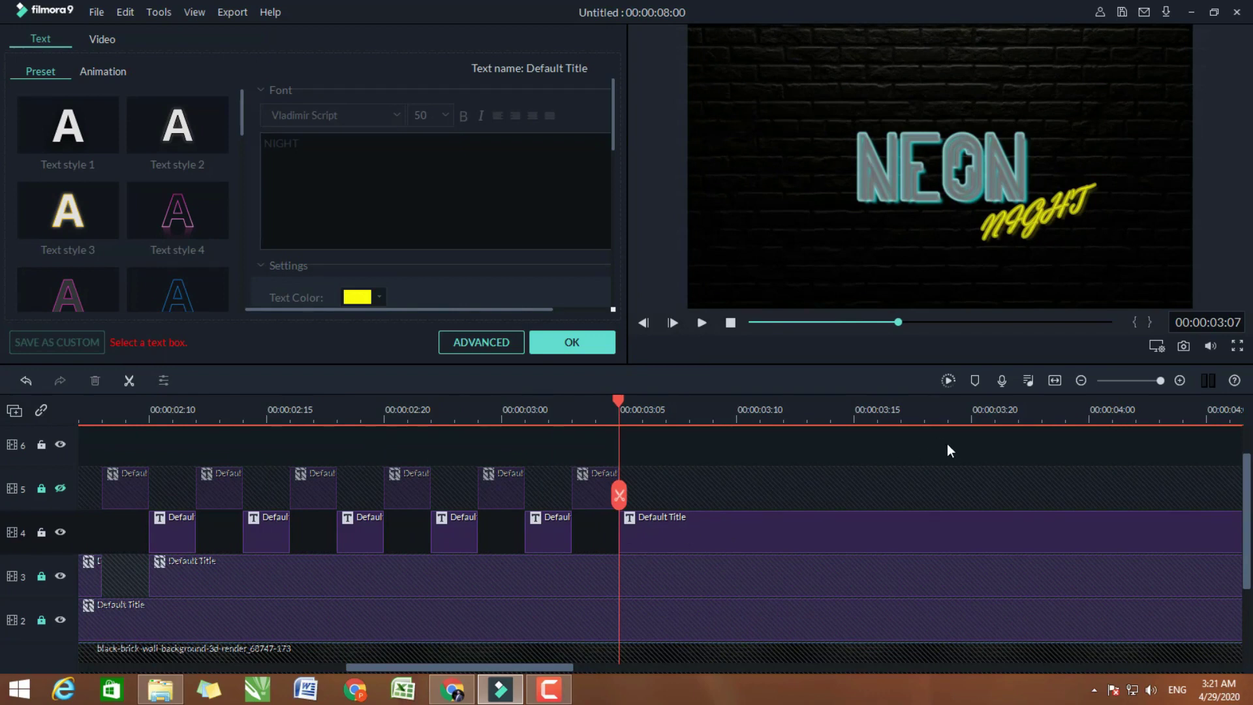
pyautogui.moveTo(805, 411); pyautogui.dragTo(571, 413)
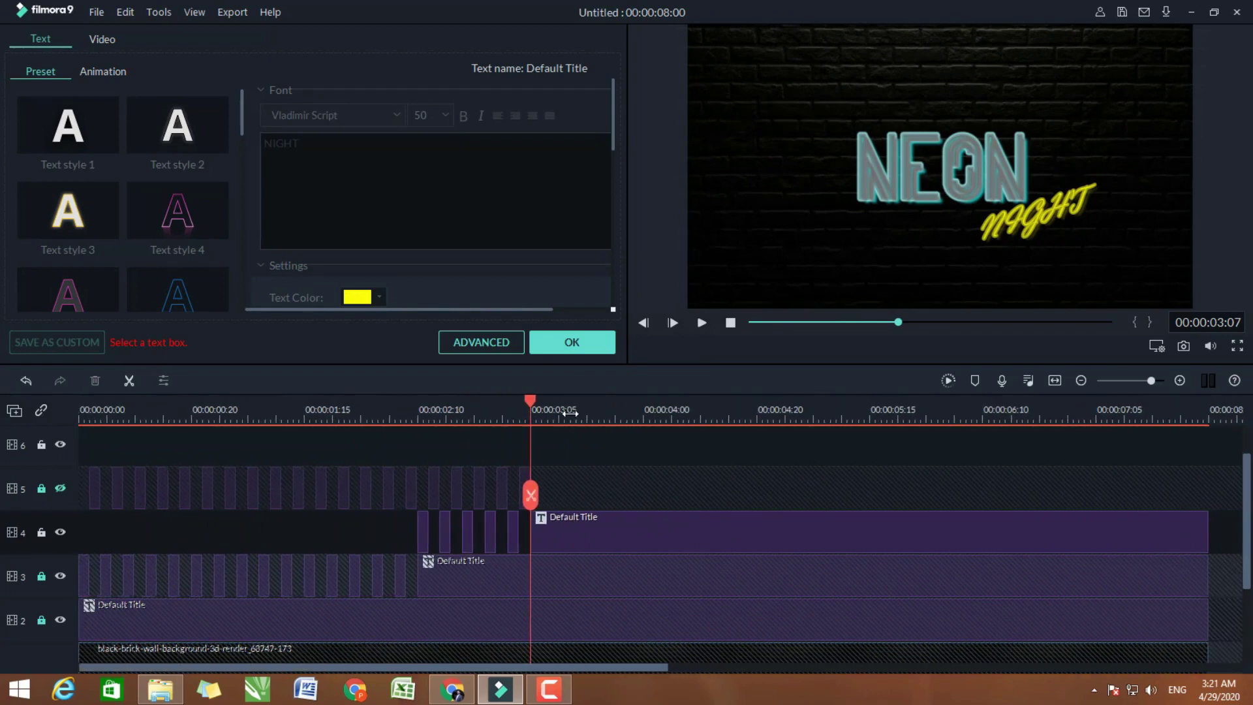
# Close the title editor and import the Flicker Sfx audio file from the NEON EFFECT folder
pyautogui.click(560, 343)
pyautogui.doubleClick(428, 227)
pyautogui.click(184, 127)
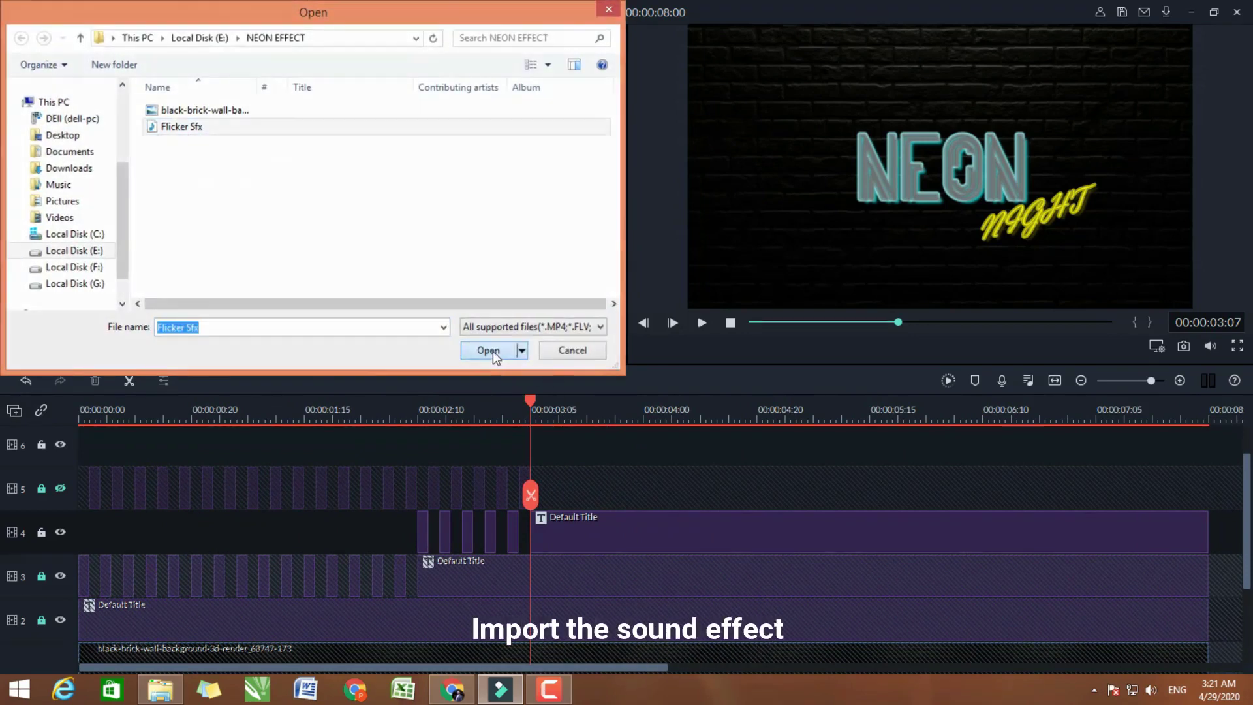
pyautogui.click(492, 351)
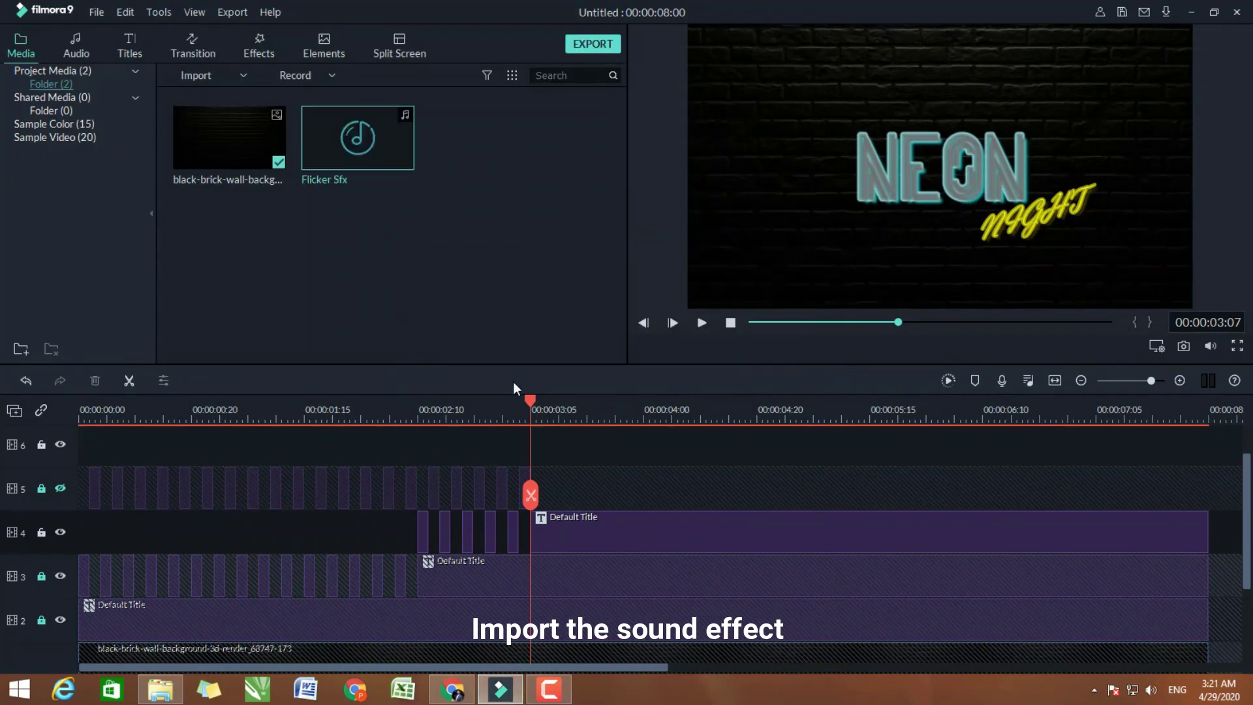
# Place Flicker Sfx at the start of audio track 1 and paste a second copy after it
pyautogui.scroll(-3, 688, 412)
pyautogui.scroll(-3, 324, 457)
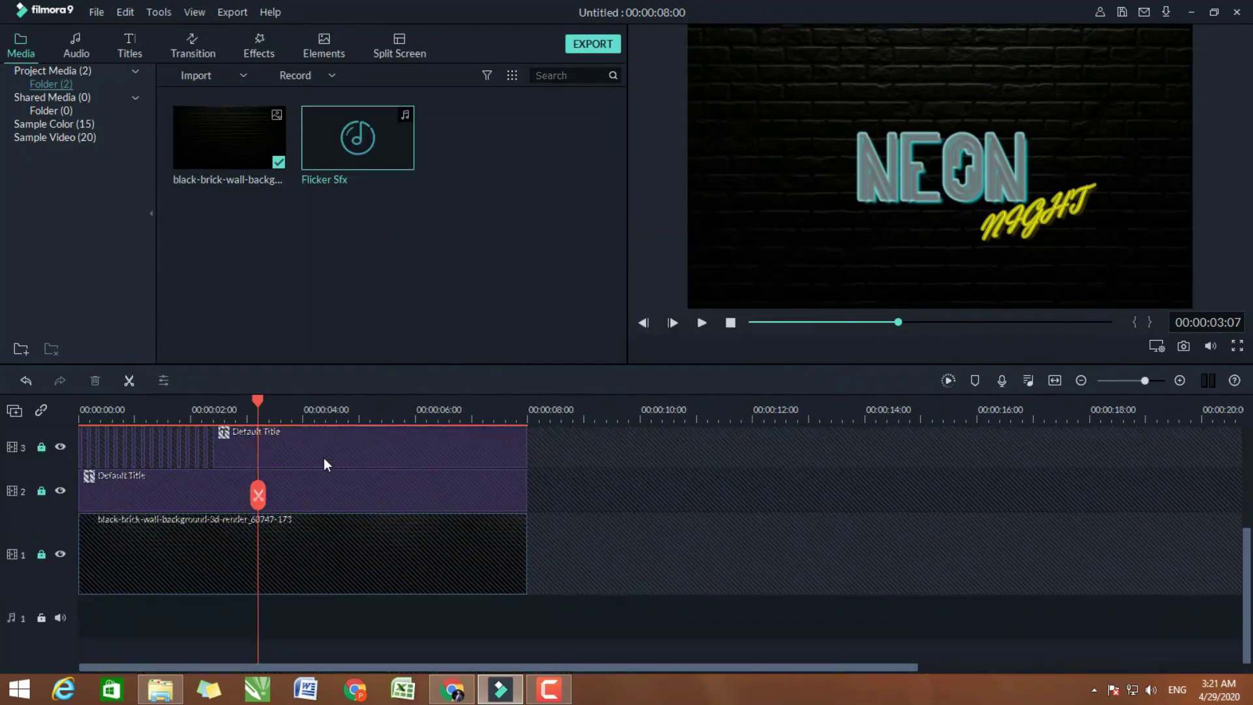
pyautogui.moveTo(348, 142); pyautogui.dragTo(51, 617)
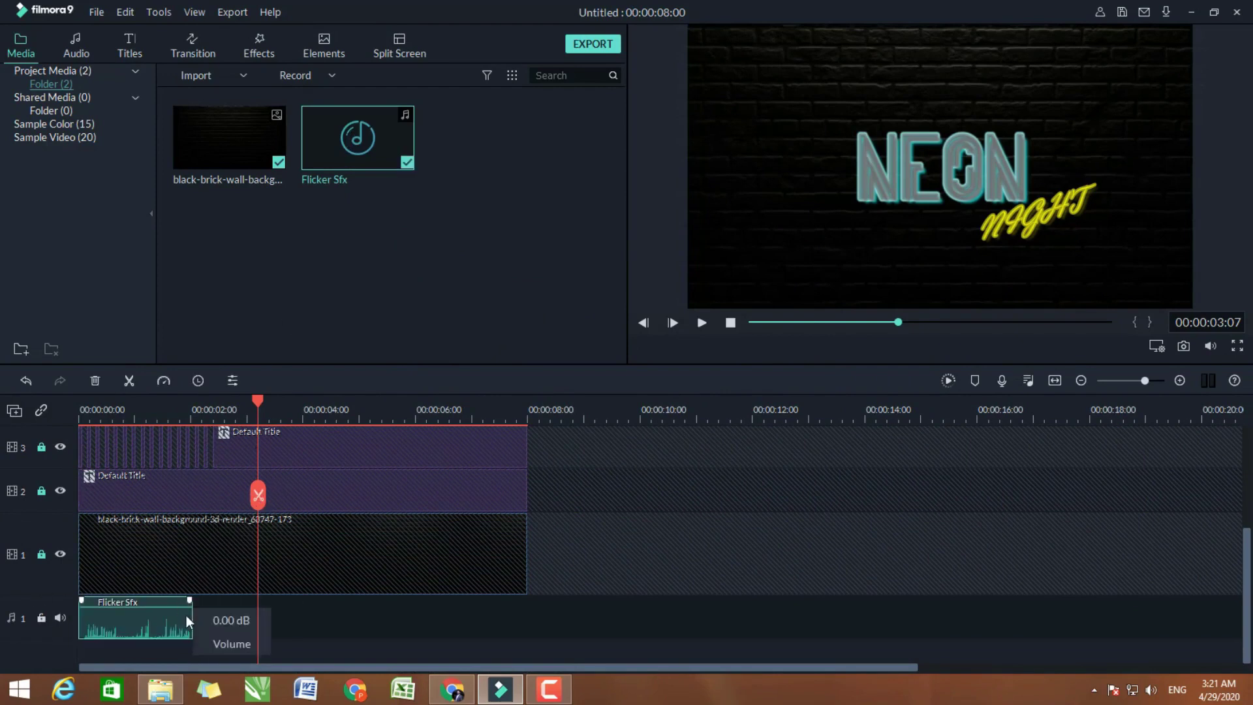
pyautogui.hotkey('ctrl', 'v')
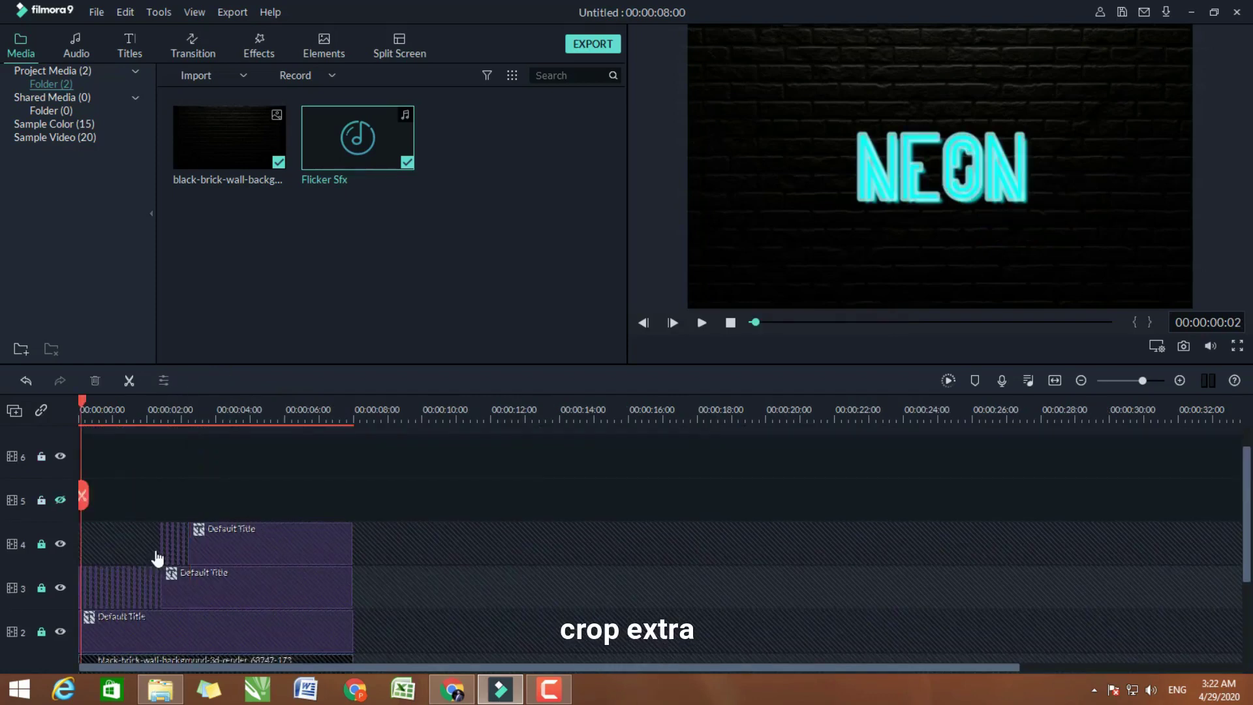
# Lock video track 5, unlock video tracks 2, 3 and 4, and play back the neon effect
pyautogui.click(41, 500)
pyautogui.click(41, 543)
pyautogui.click(41, 587)
pyautogui.click(41, 631)
pyautogui.click(704, 321)
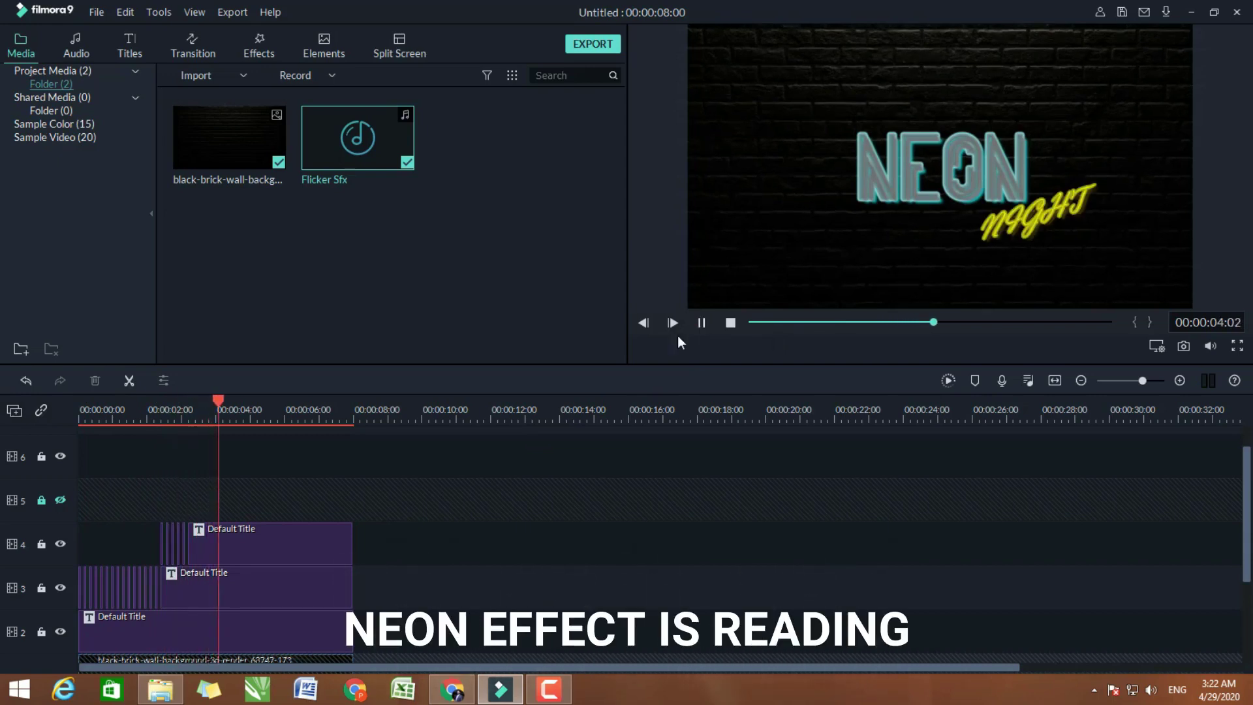
pyautogui.click(702, 321)
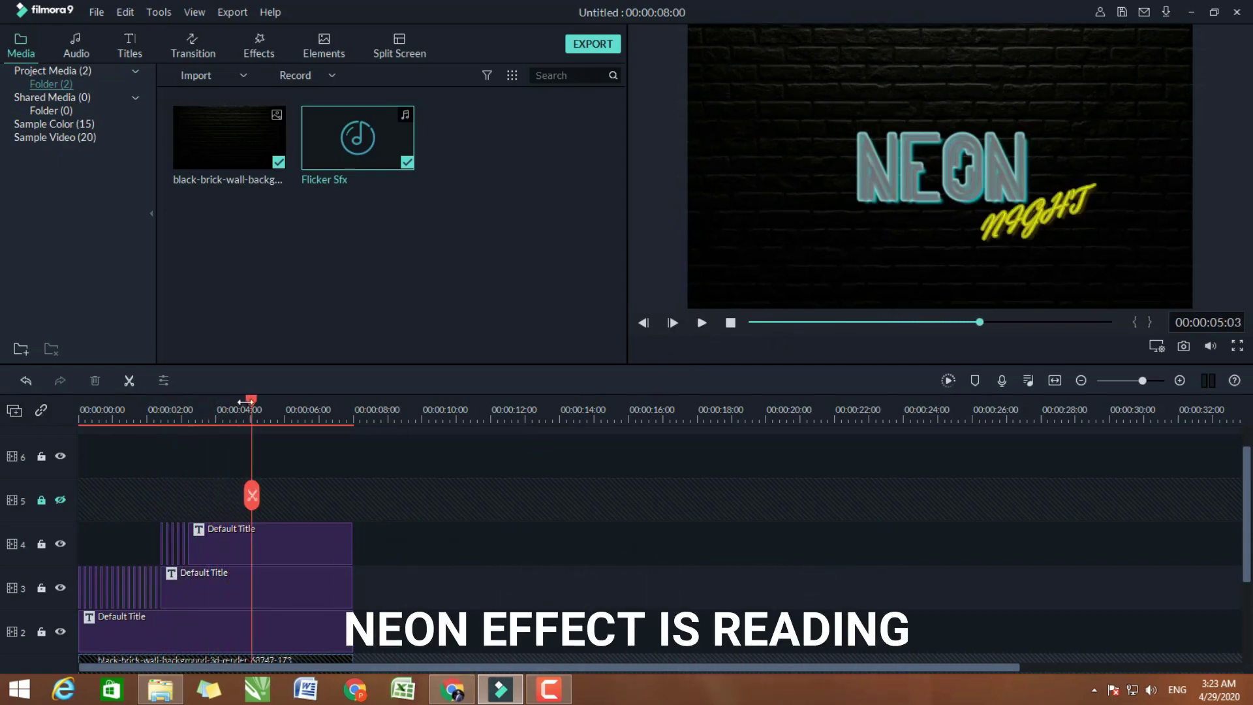
# Split the titles on video tracks 2, 3 and 4 at 00:00:03:07, where the second Flicker Sfx clip ends
pyautogui.scroll(-3, 248, 403)
pyautogui.moveTo(253, 400); pyautogui.dragTo(198, 417)
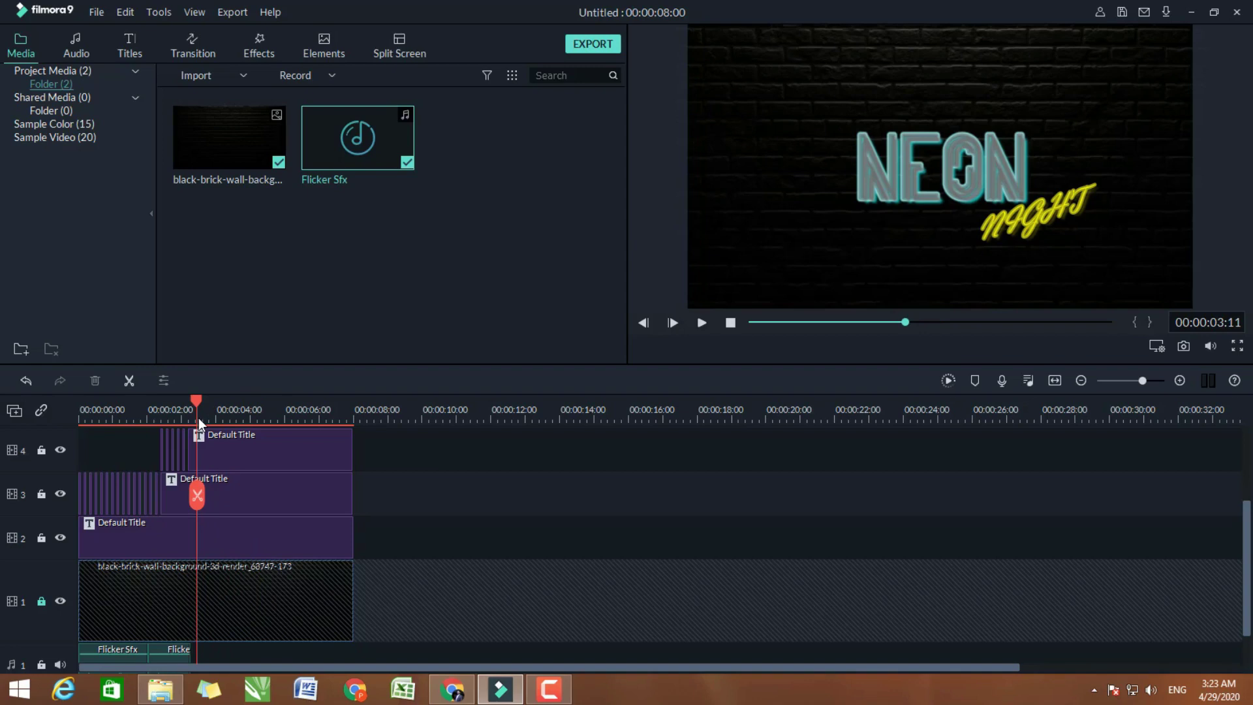
pyautogui.scroll(3, 506, 409)
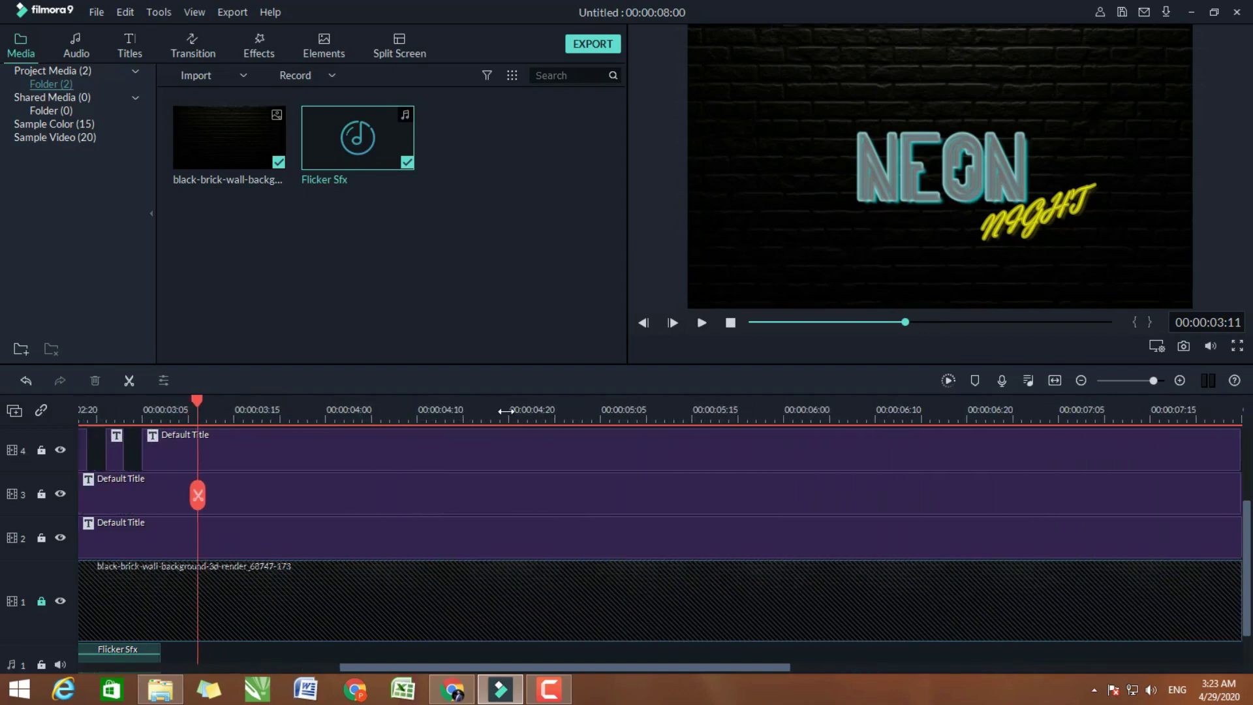
pyautogui.scroll(1, 161, 431)
pyautogui.moveTo(204, 402); pyautogui.dragTo(166, 410)
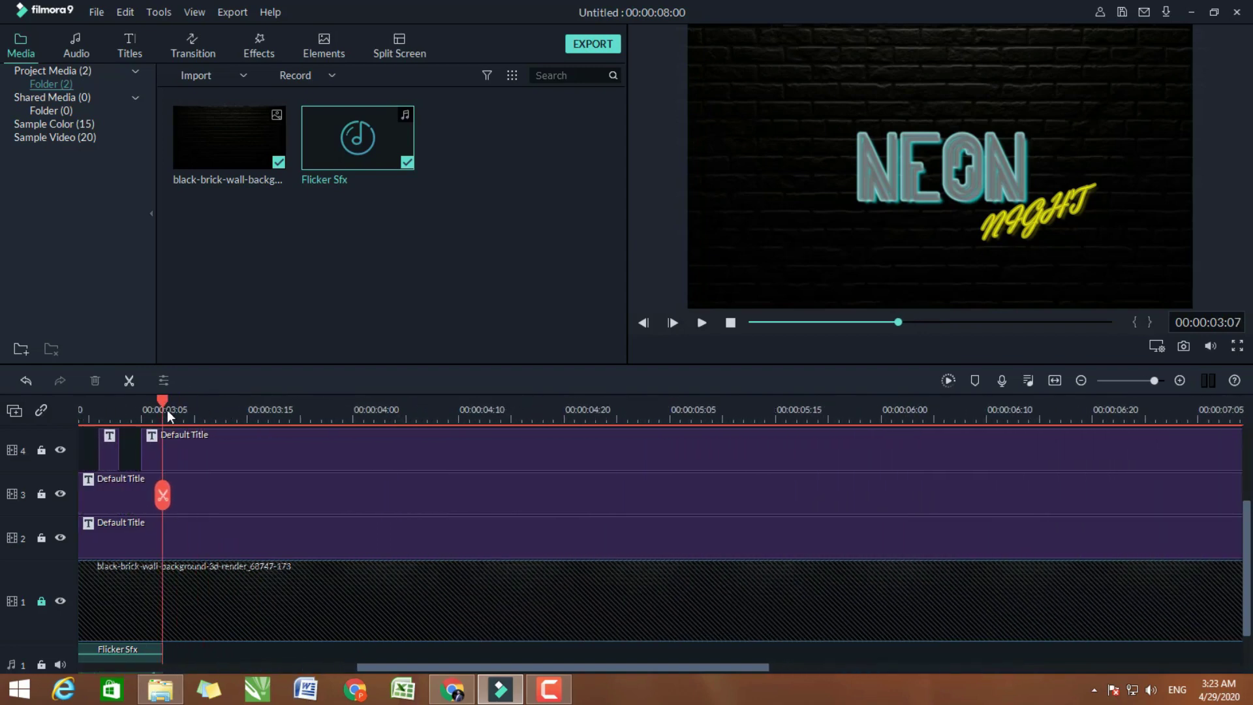
pyautogui.moveTo(274, 638); pyautogui.dragTo(288, 449)
pyautogui.click(163, 494)
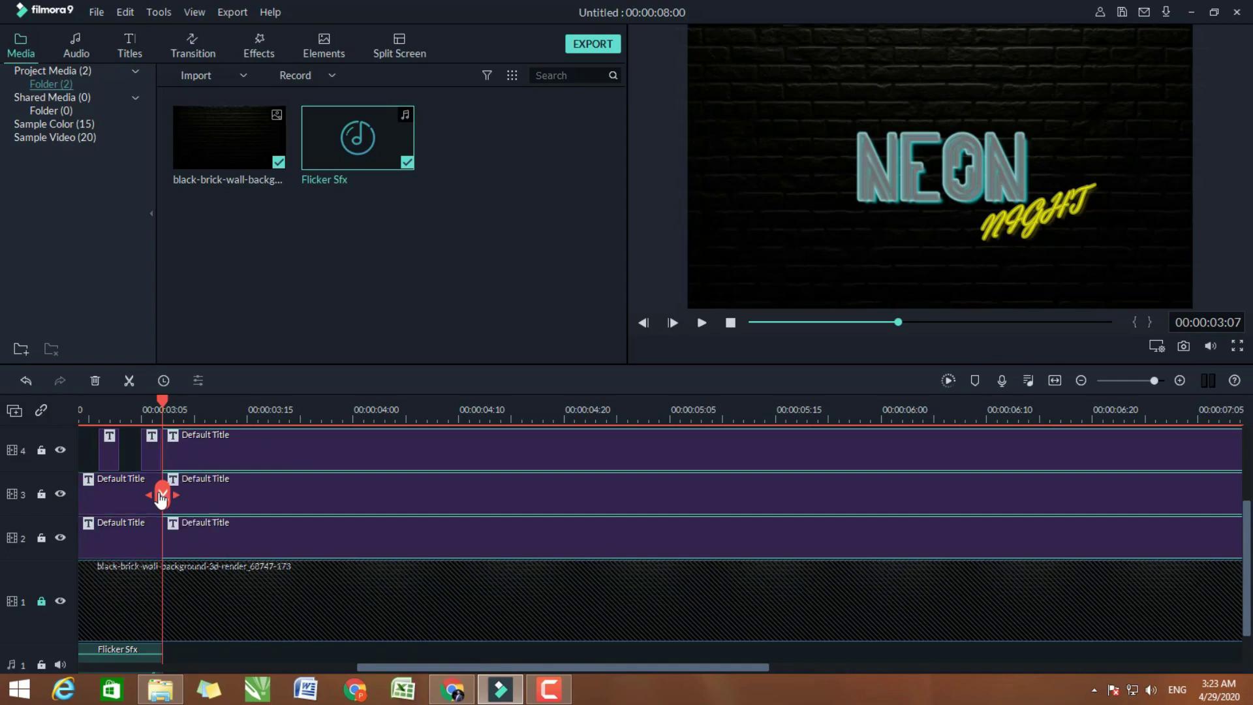
# Delete the title pieces after 00:00:03:07 on video tracks 4, 3 and 2
pyautogui.click(260, 445)
pyautogui.press('Delete')
pyautogui.click(252, 488)
pyautogui.press('Delete')
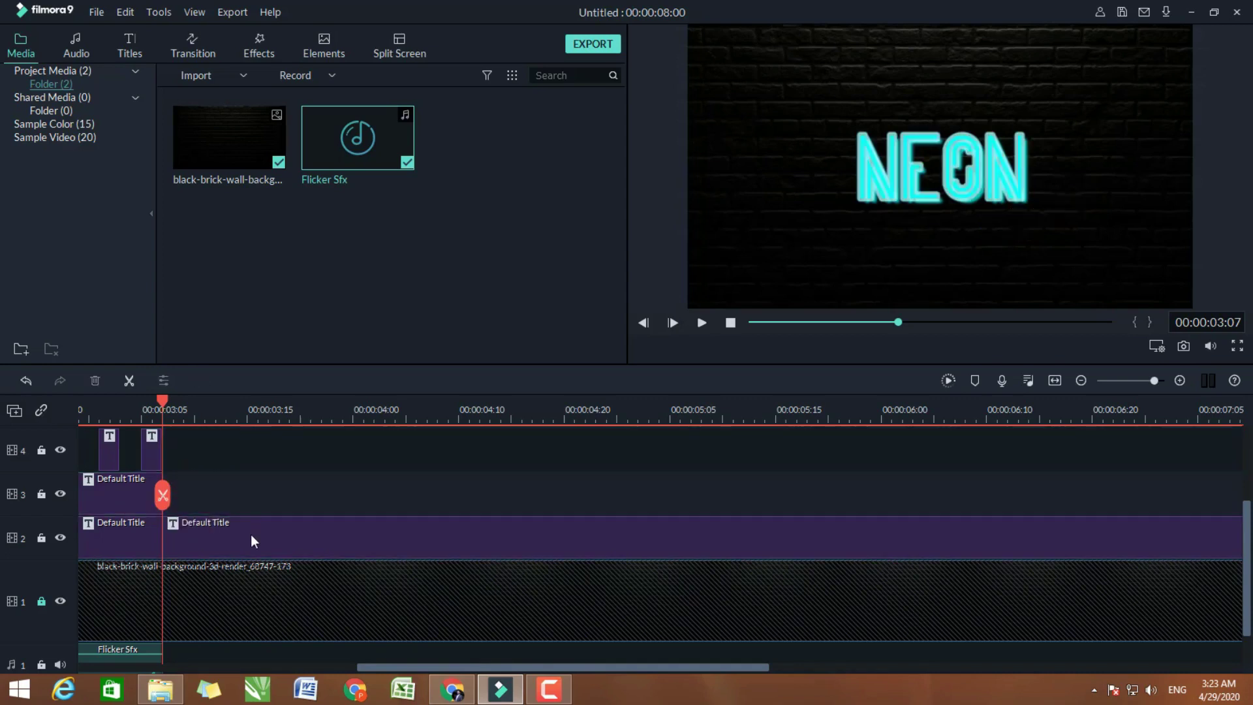
pyautogui.click(250, 534)
pyautogui.press('Delete')
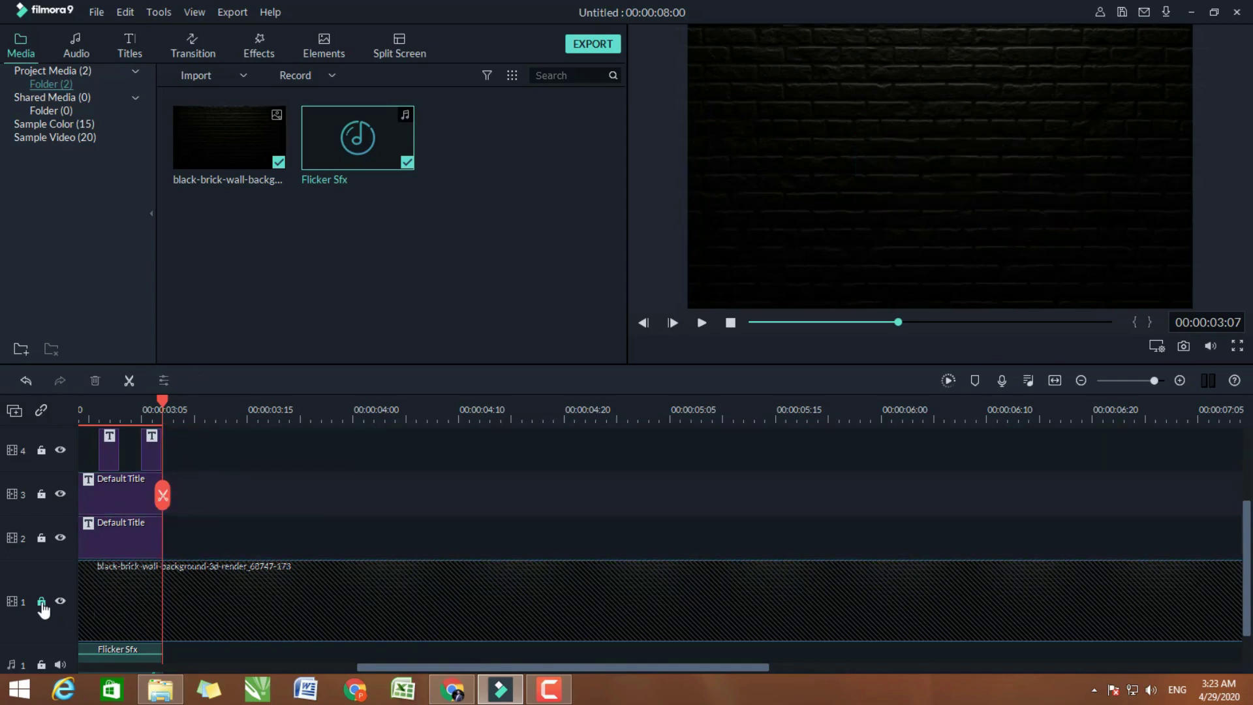
# Unlock video track 1, split the brick wall background at 00:00:03:07 and delete the part after the cut
pyautogui.click(41, 600)
pyautogui.click(188, 594)
pyautogui.click(162, 496)
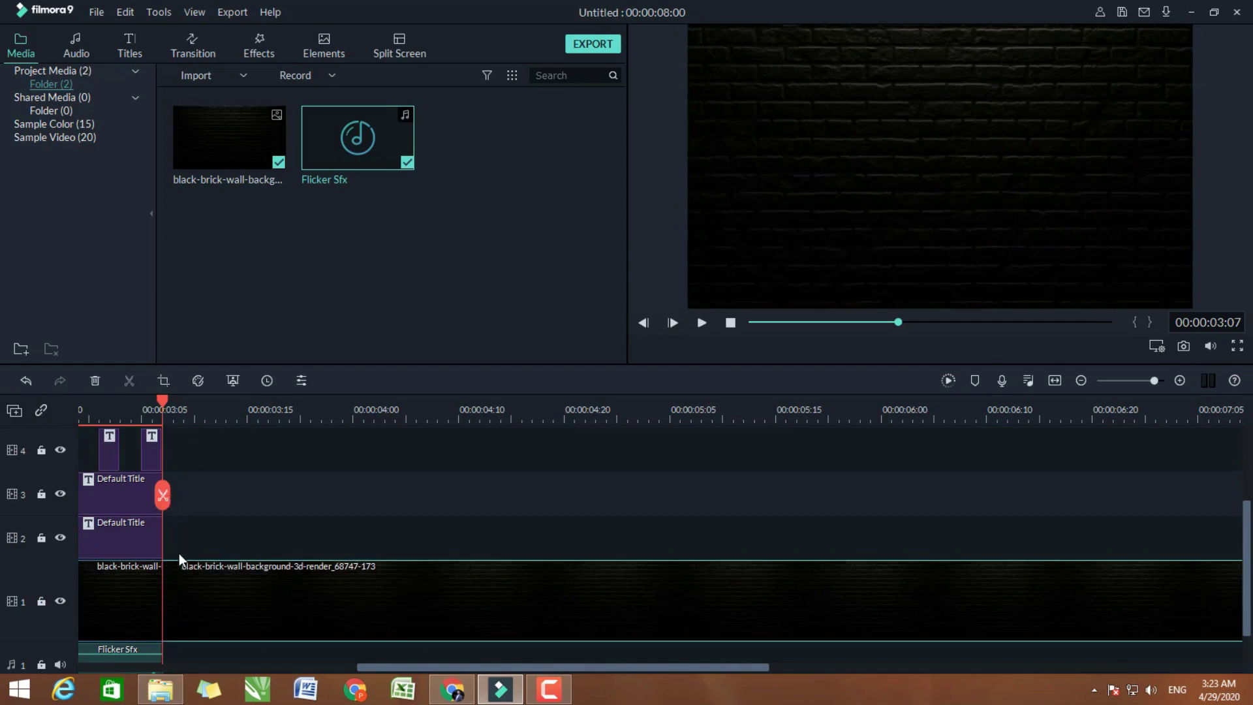
pyautogui.click(233, 586)
pyautogui.press('Delete')
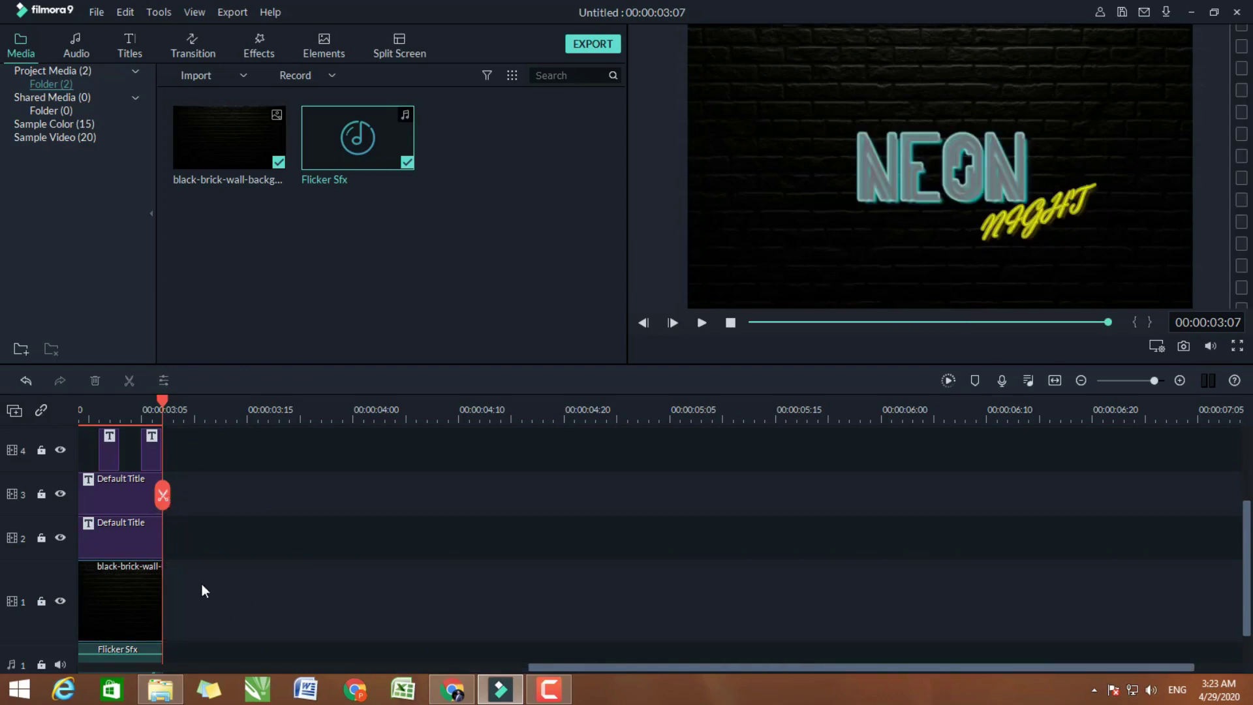
# Play the trimmed neon sign video from the beginning to check the flicker and sound
pyautogui.click(729, 322)
pyautogui.click(697, 323)
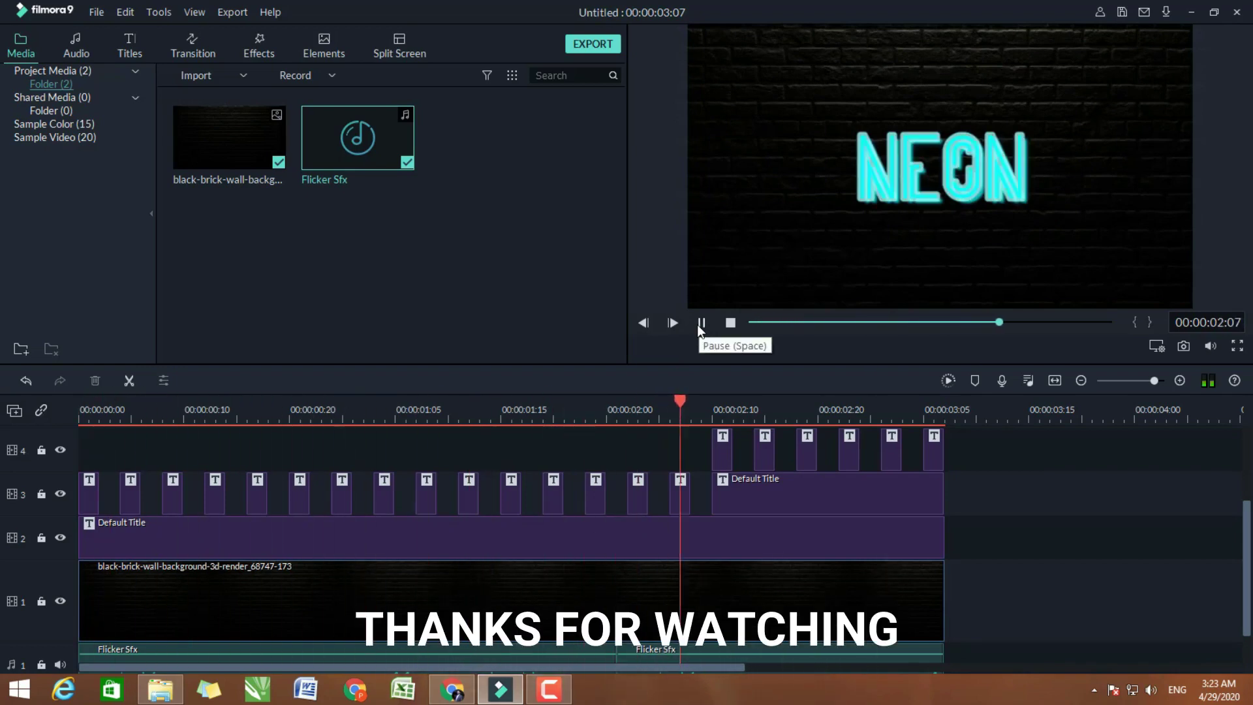
pyautogui.click(734, 324)
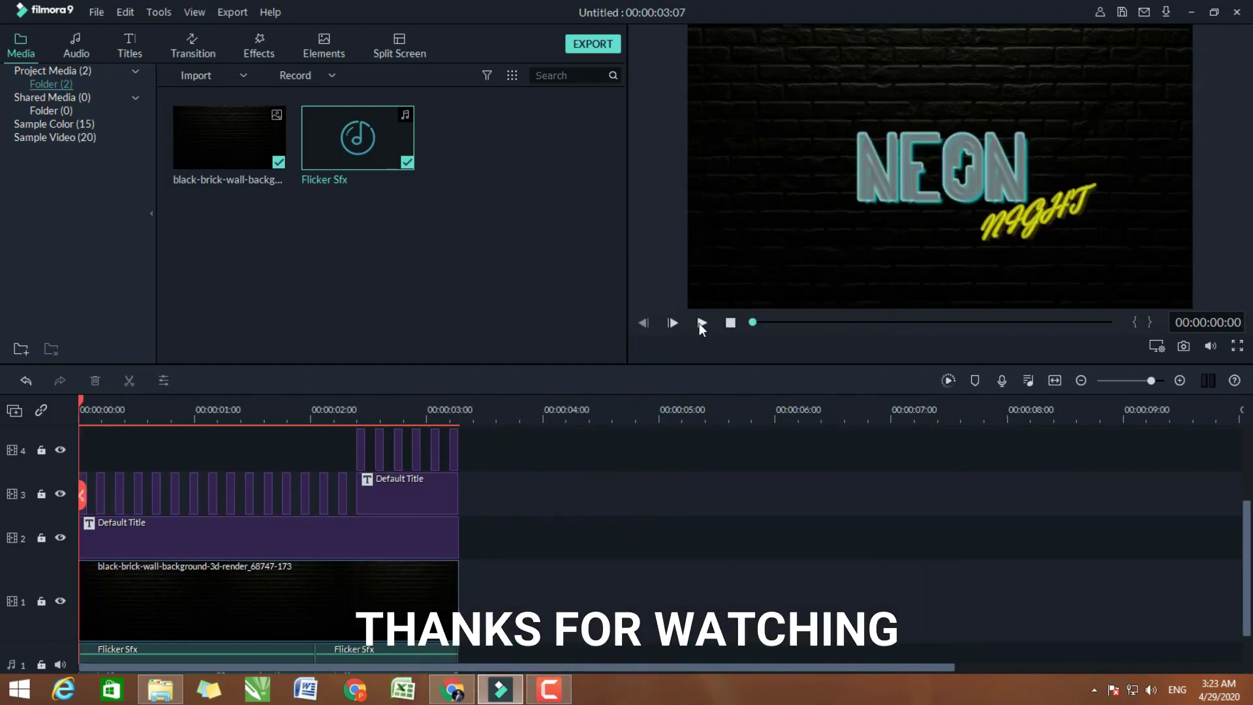
pyautogui.click(699, 323)
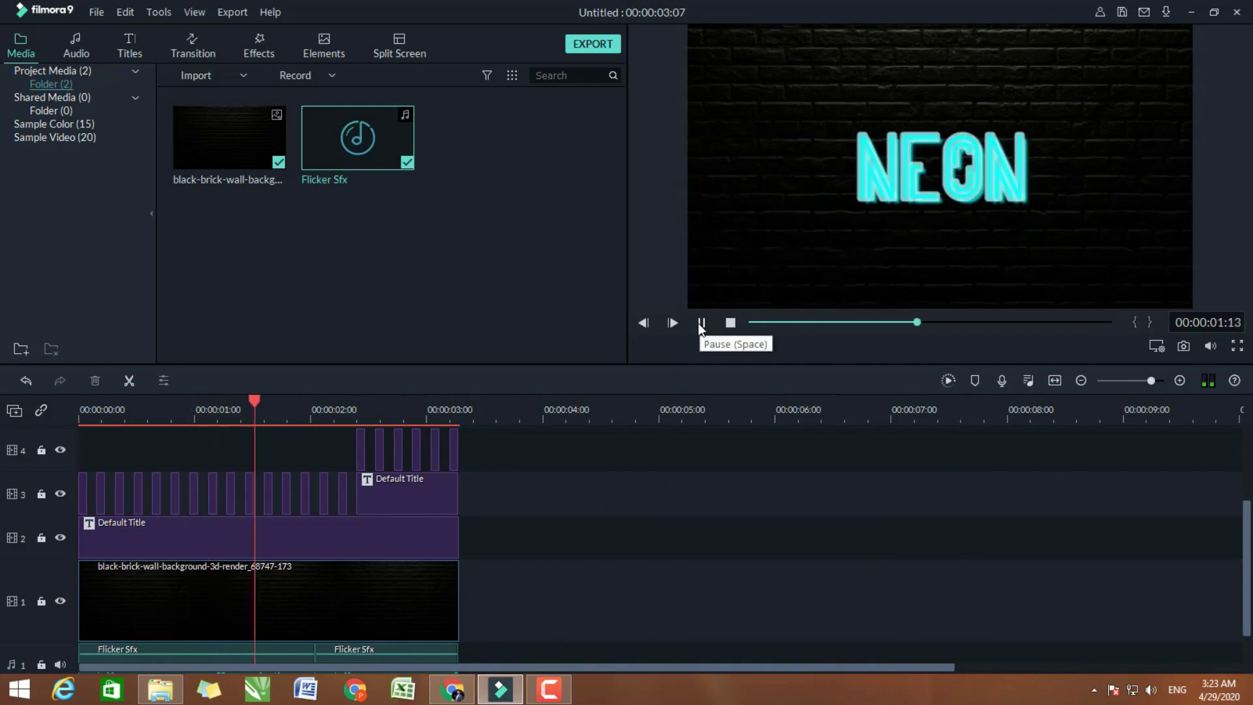
pyautogui.click(698, 322)
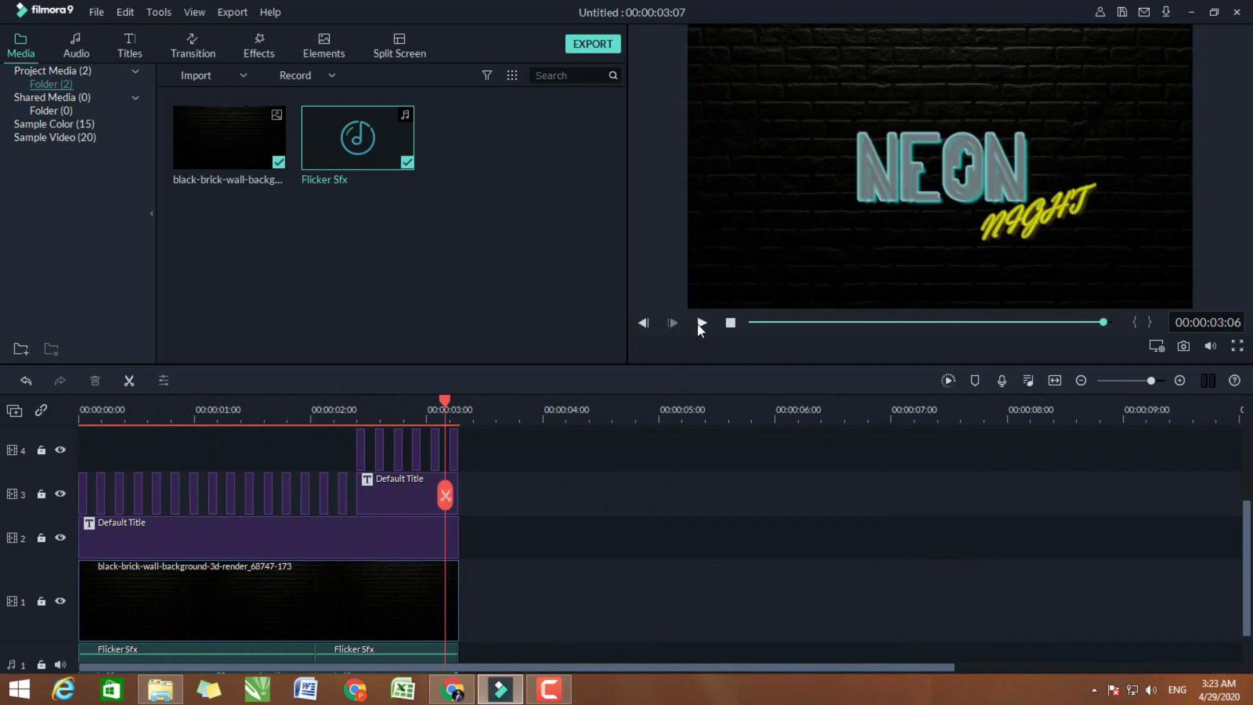